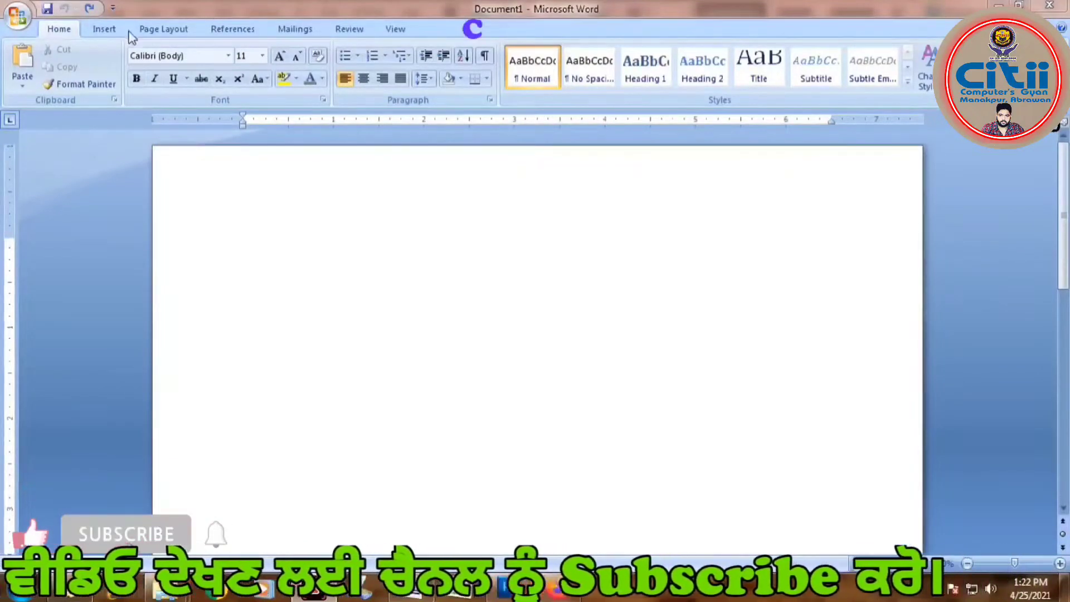
# Glance at Page Layout and Home, then bring up the Insert ribbon
pyautogui.click(158, 32)
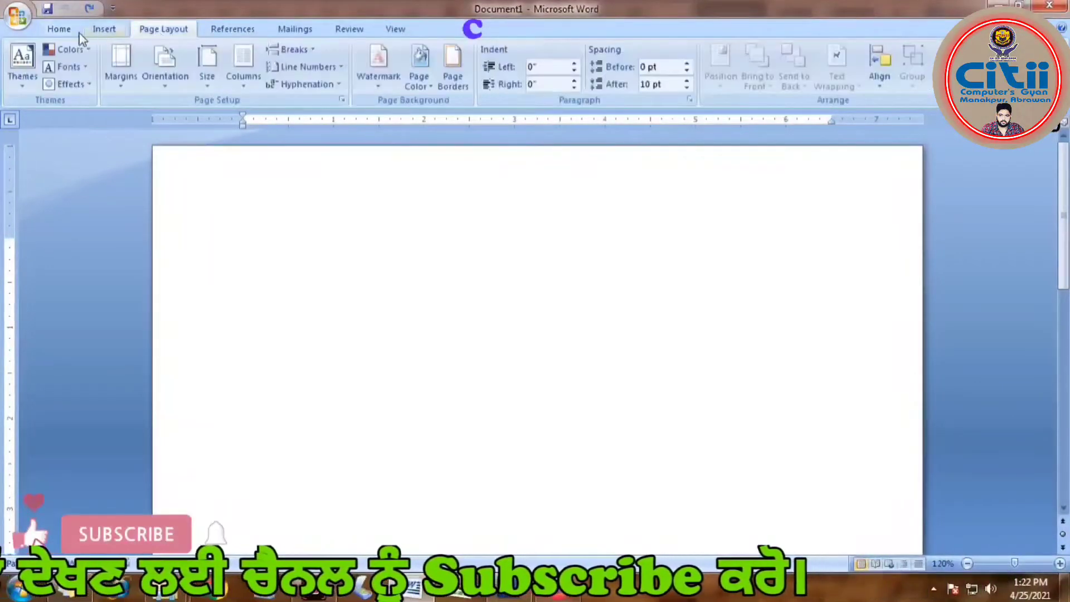
pyautogui.click(66, 32)
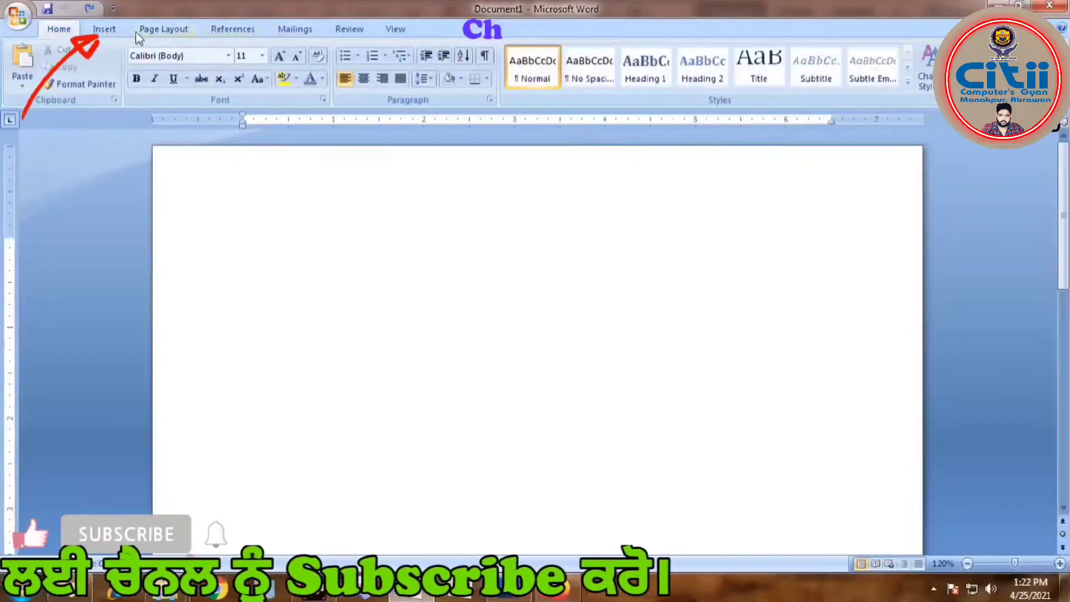
pyautogui.click(117, 30)
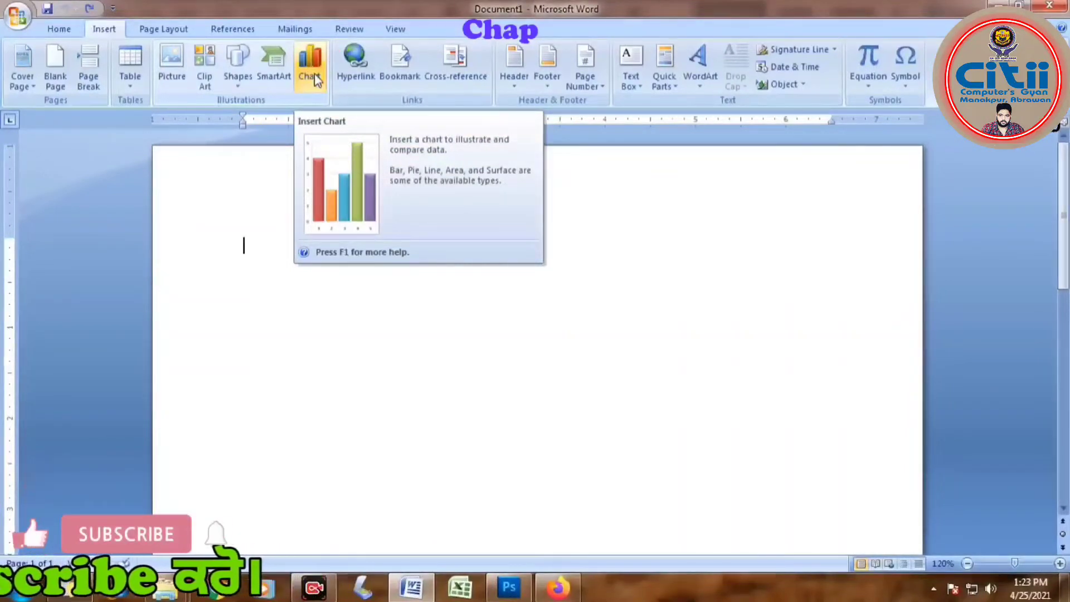
# Insert a clustered column chart, with its sample data opening in Excel
pyautogui.click(316, 78)
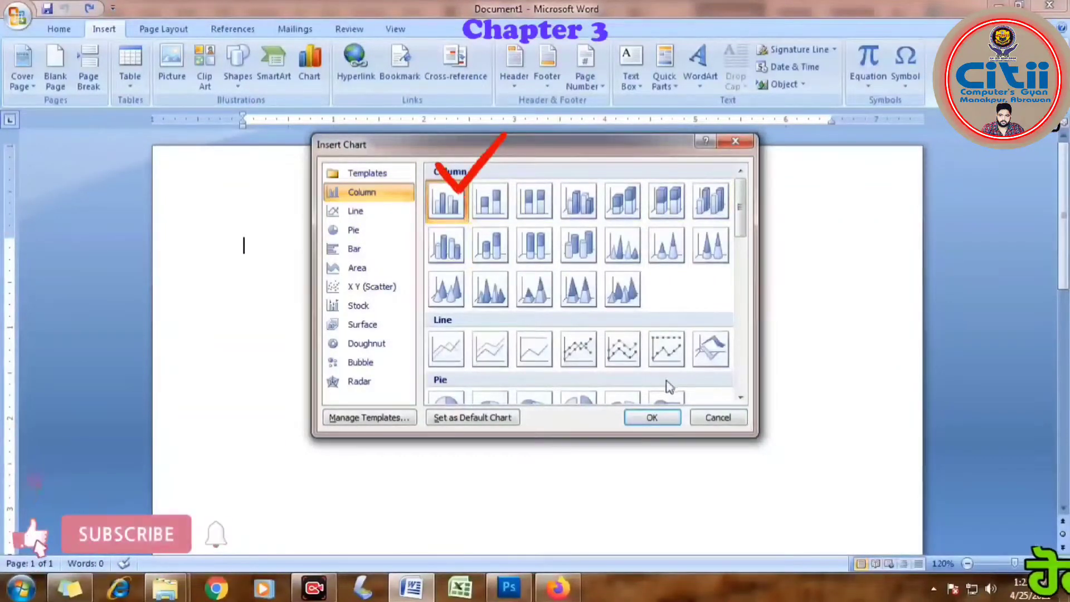
pyautogui.click(652, 417)
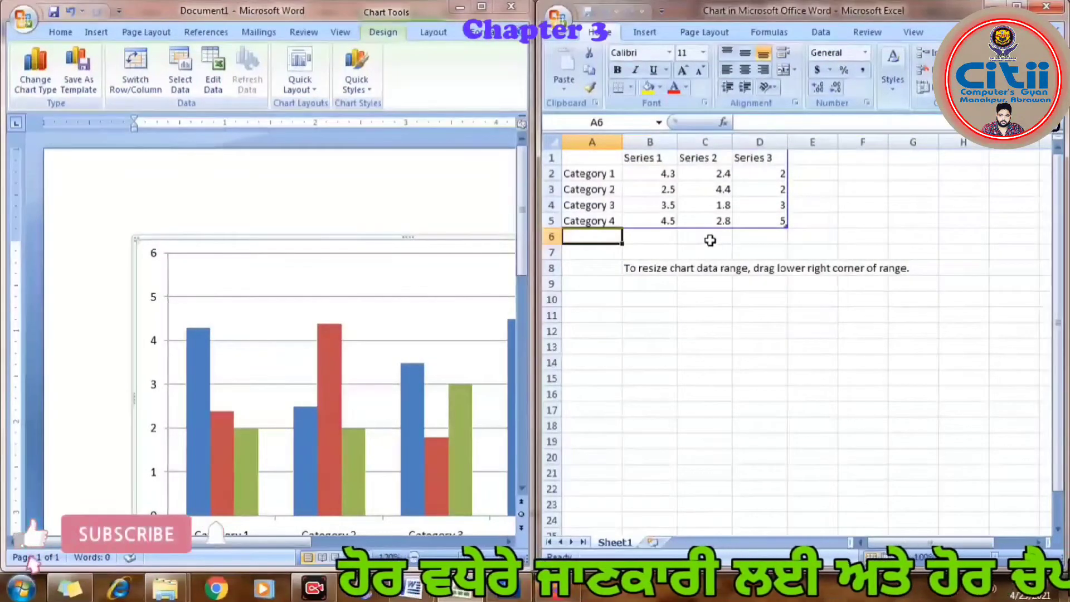
pyautogui.moveTo(328, 334)
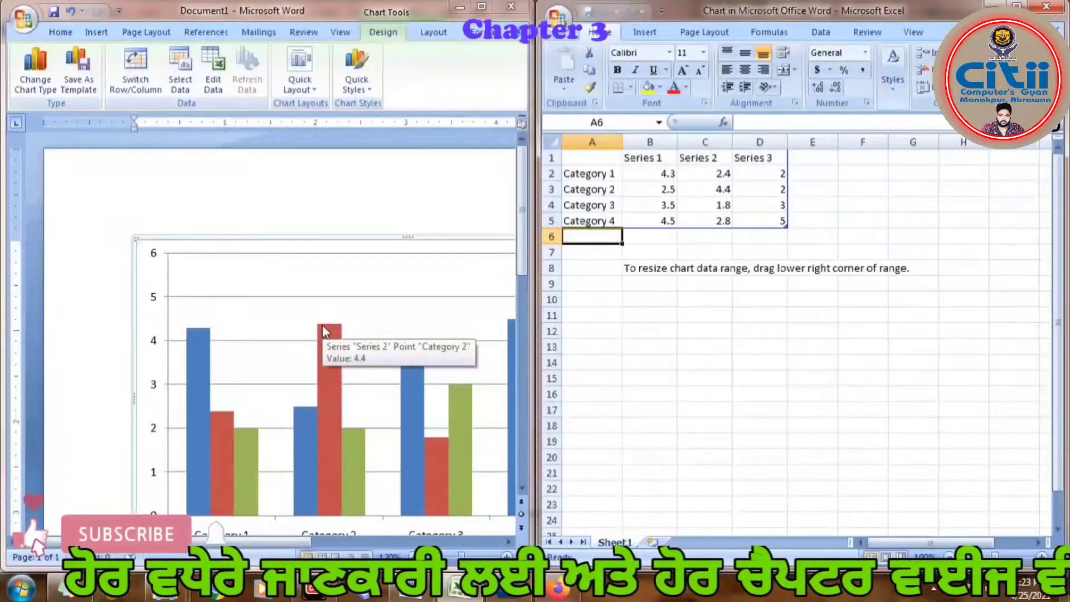
pyautogui.scroll(-1, 325, 330)
pyautogui.scroll(-2, 390, 329)
pyautogui.scroll(3, 650, 323)
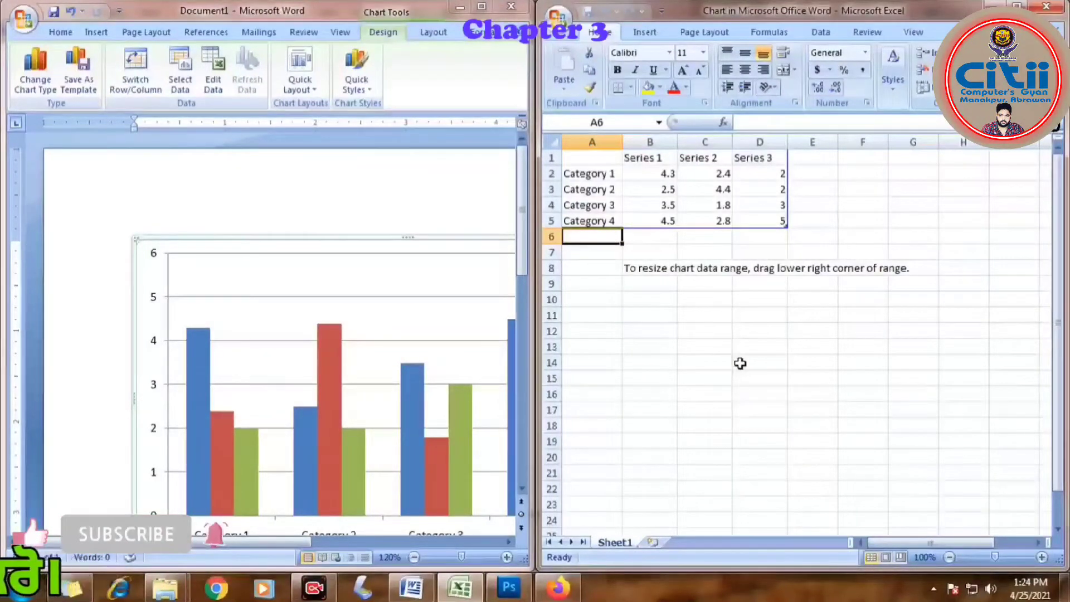
# Replace the Series 1–3 headers in B1:D1 with the three student names
pyautogui.click(605, 175)
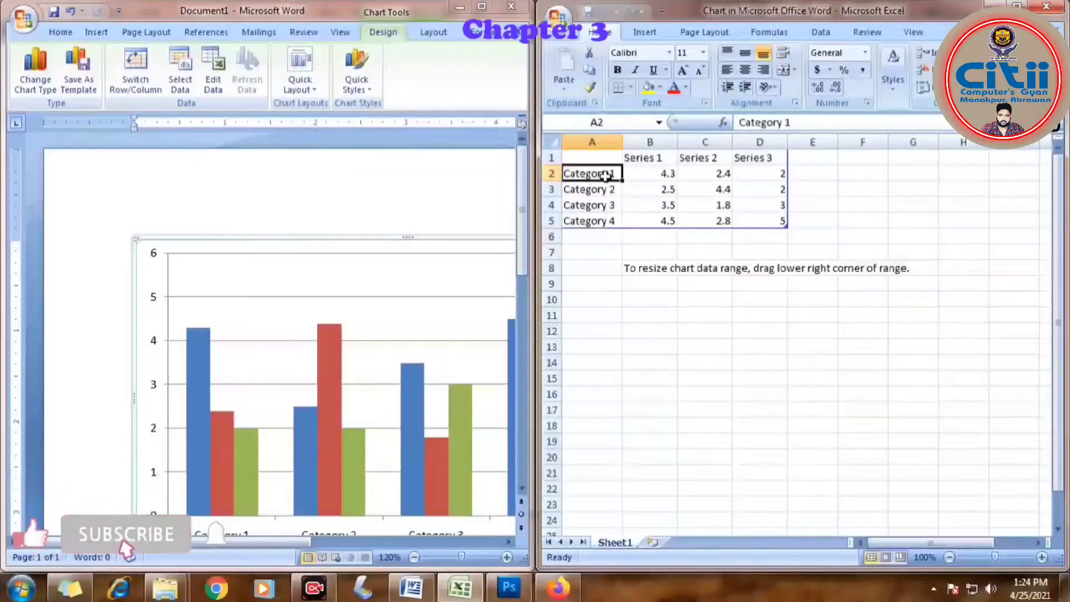
pyautogui.click(664, 160)
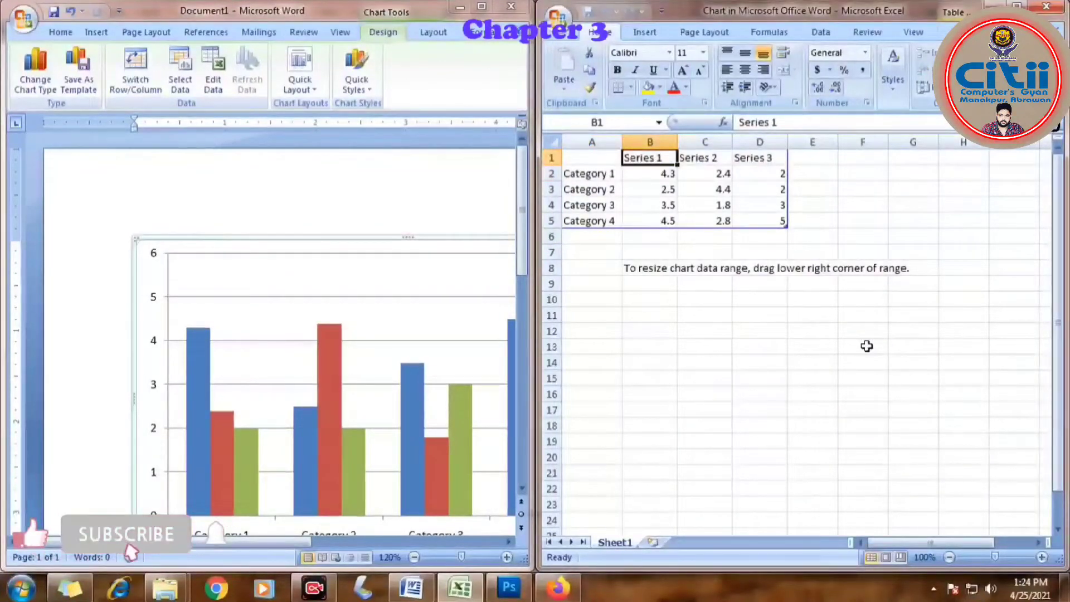
pyautogui.write('Y')
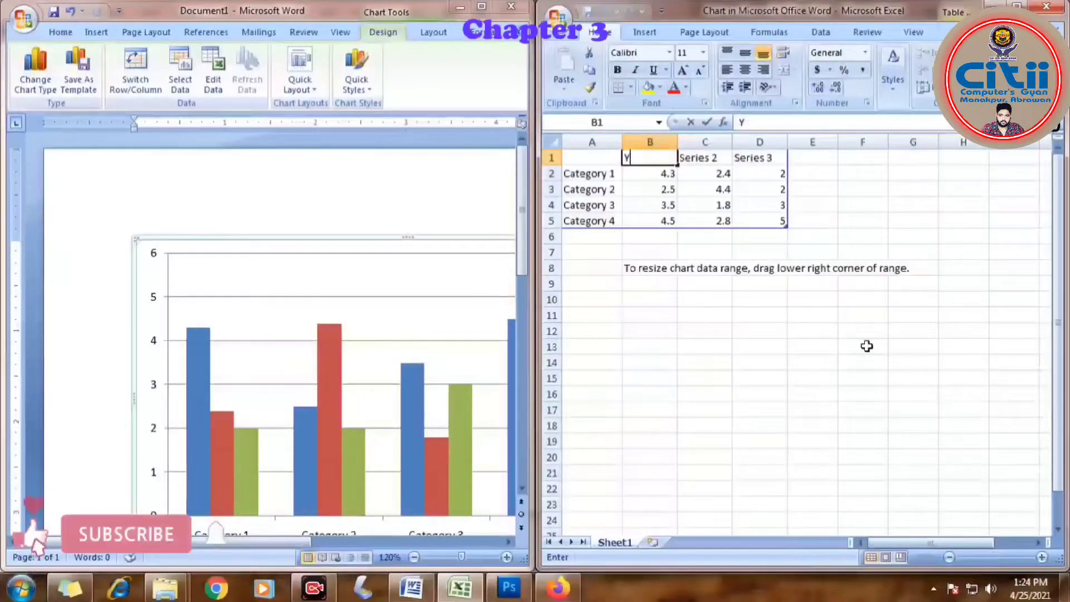
pyautogui.write('a')
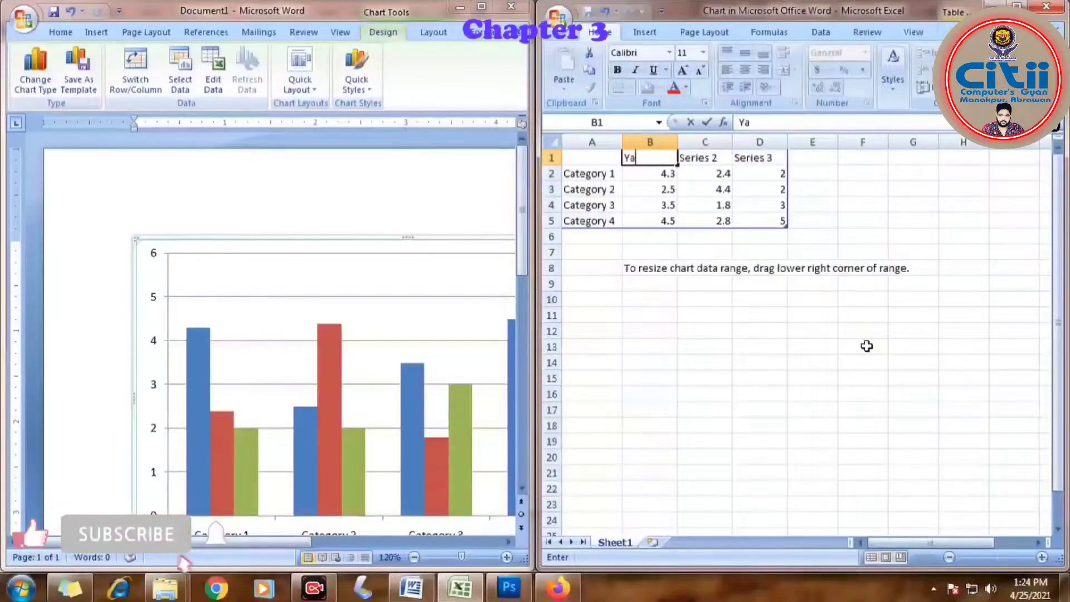
pyautogui.write('sh')
pyautogui.press('Tab')
pyautogui.write('Gi')
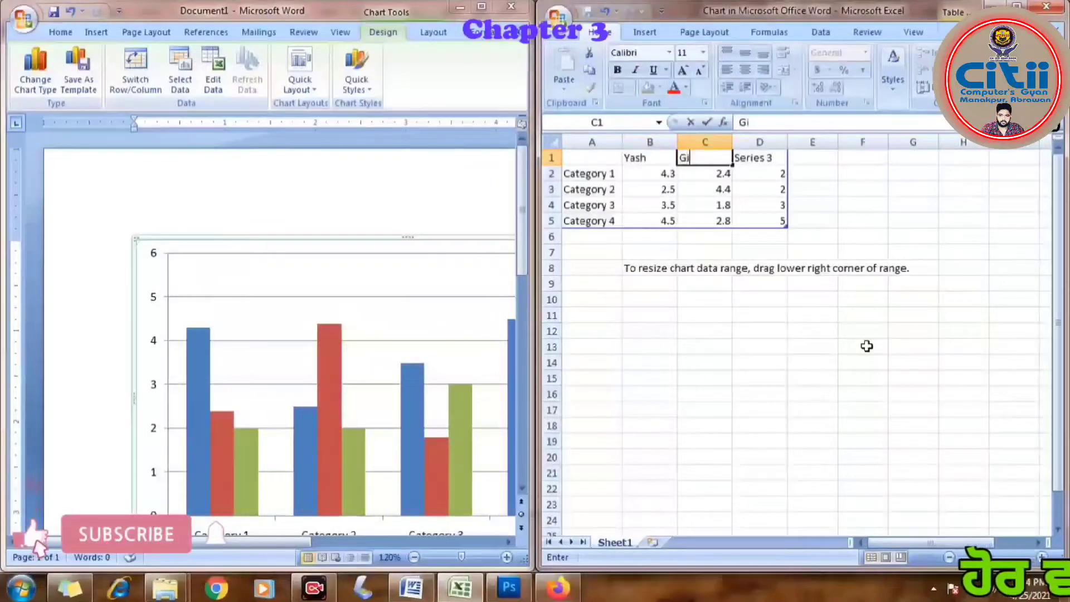
pyautogui.write('ppy')
pyautogui.press('Tab')
pyautogui.write('Sh')
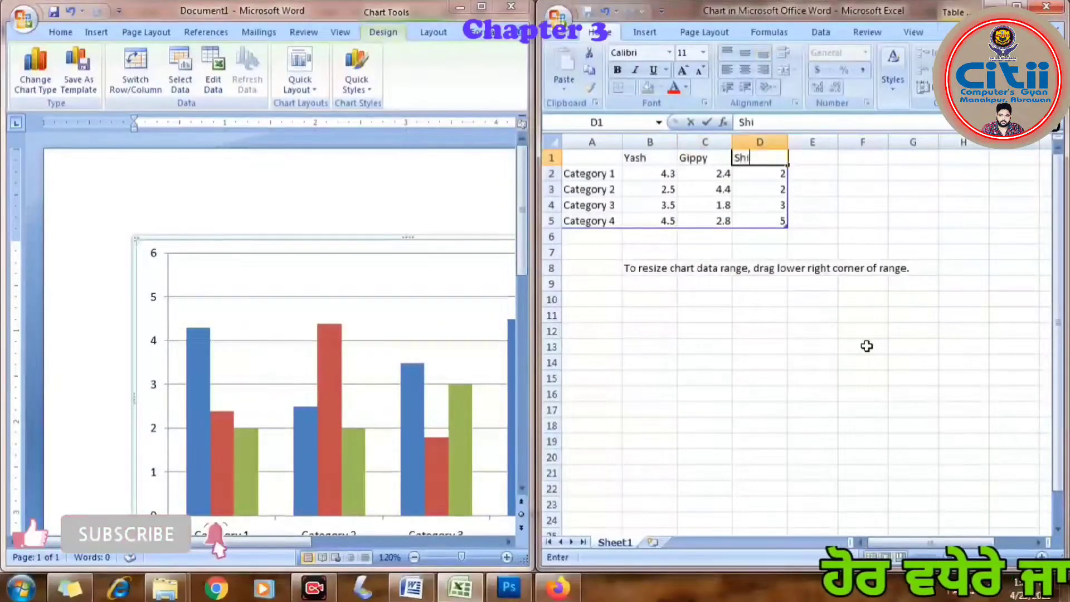
pyautogui.write('inda')
pyautogui.press('Return')
# Rename the categories in A2:A5 to Punjabi, English, Math and SST
pyautogui.press('Home')
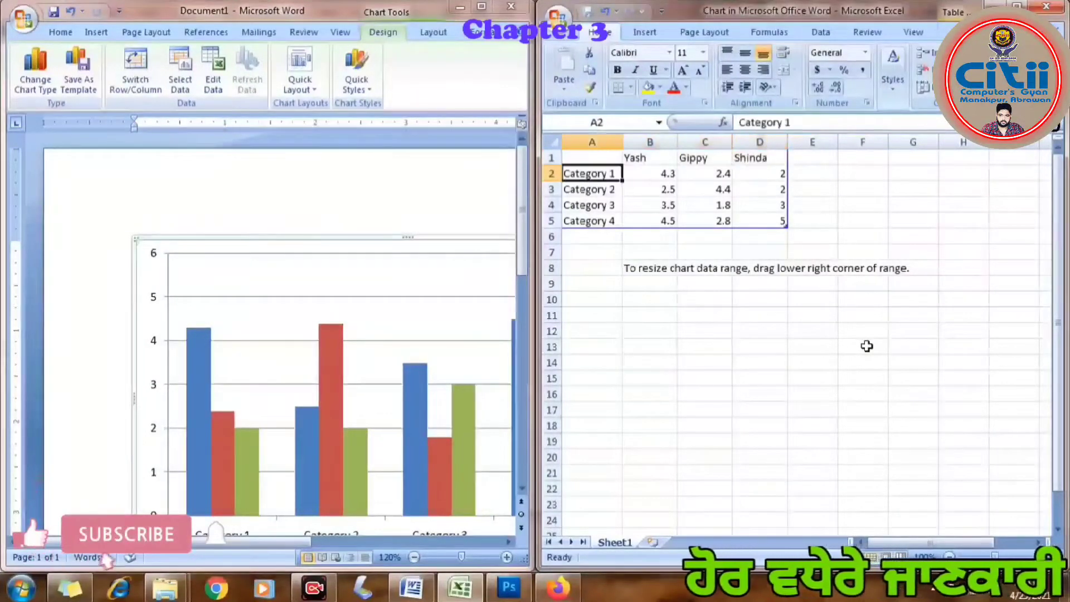
pyautogui.write('Punja')
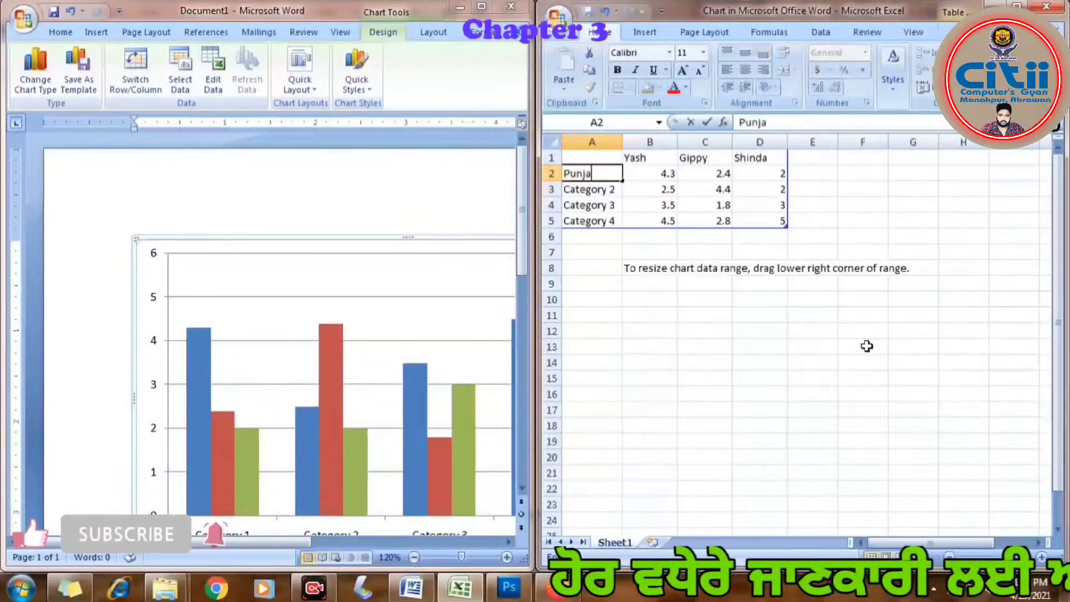
pyautogui.write('bi')
pyautogui.press('Return')
pyautogui.write('Englis')
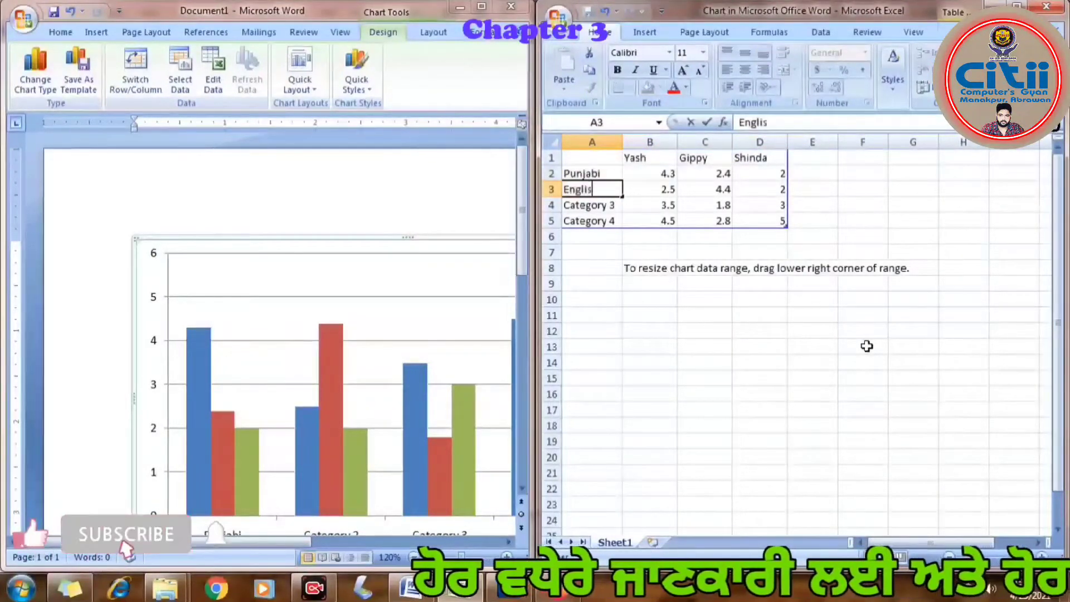
pyautogui.write('h')
pyautogui.press('Return')
pyautogui.write('M')
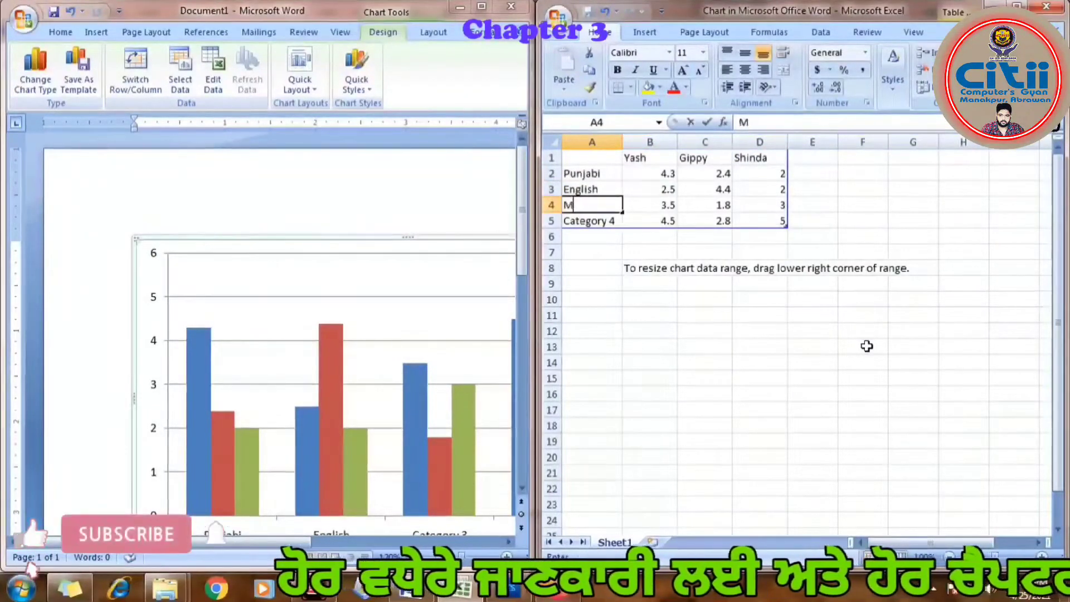
pyautogui.write('ath')
pyautogui.press('Return')
pyautogui.write('SST')
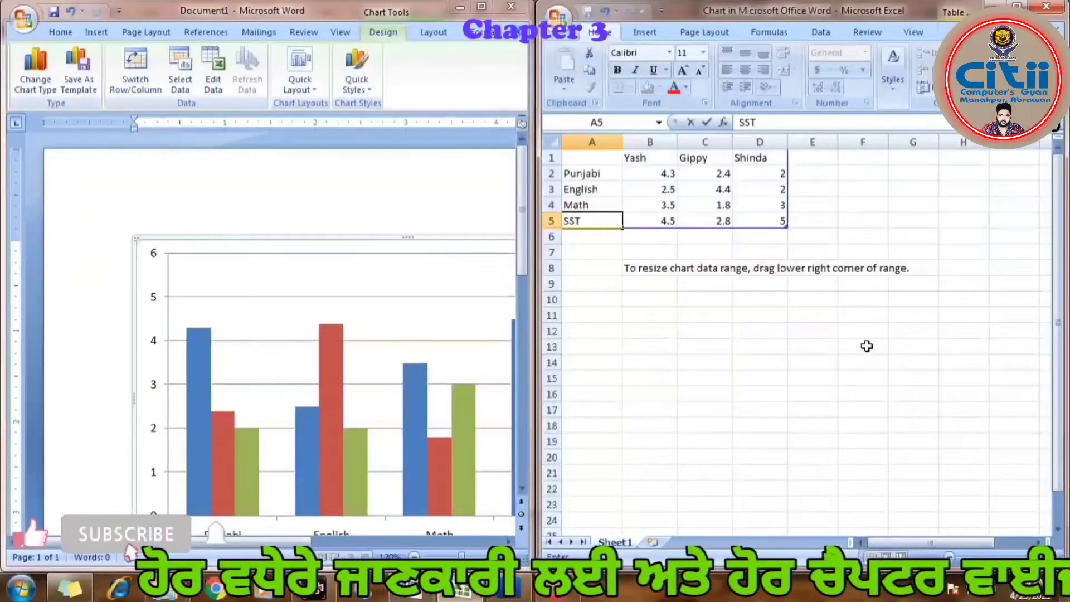
pyautogui.click(635, 178)
# Enter the first student's marks 50, 80, 90 and 87 in B2:B5
pyautogui.write('50')
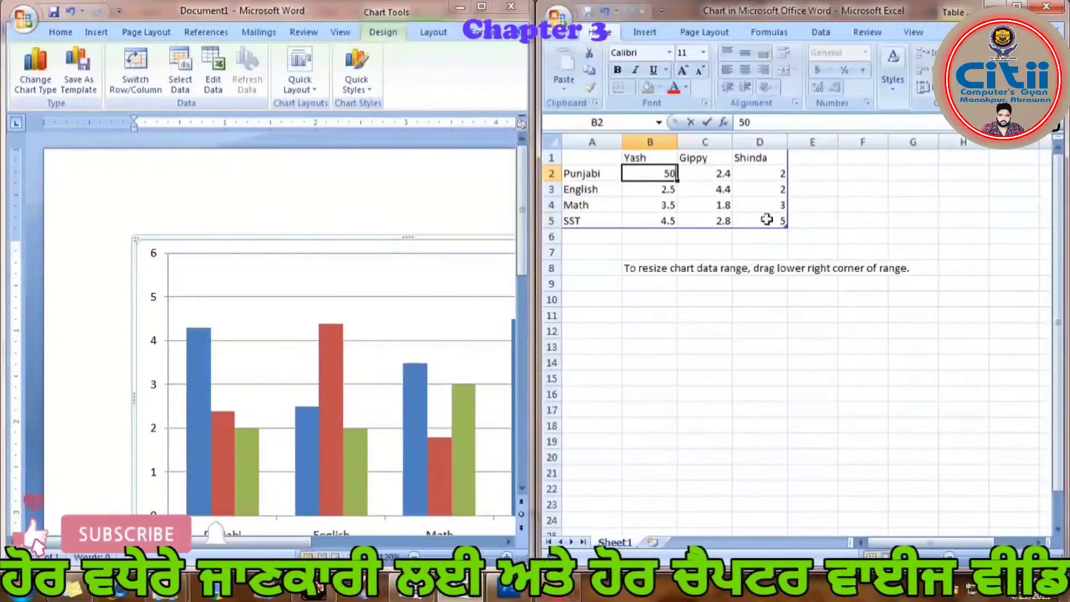
pyautogui.press('Return')
pyautogui.write('80')
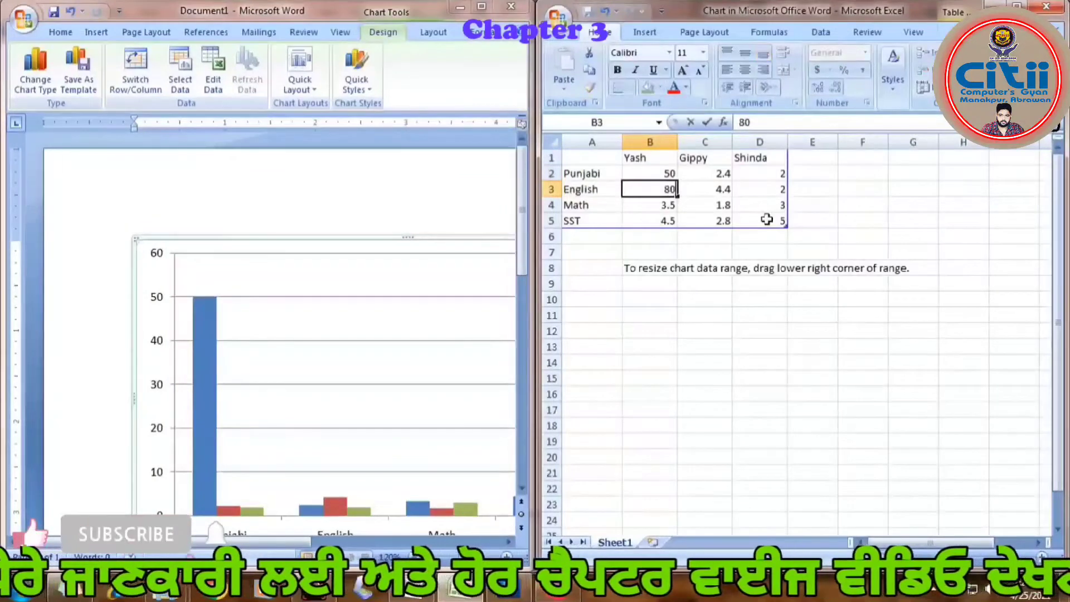
pyautogui.press('Return')
pyautogui.press('Return')
pyautogui.write('90')
pyautogui.press('Return')
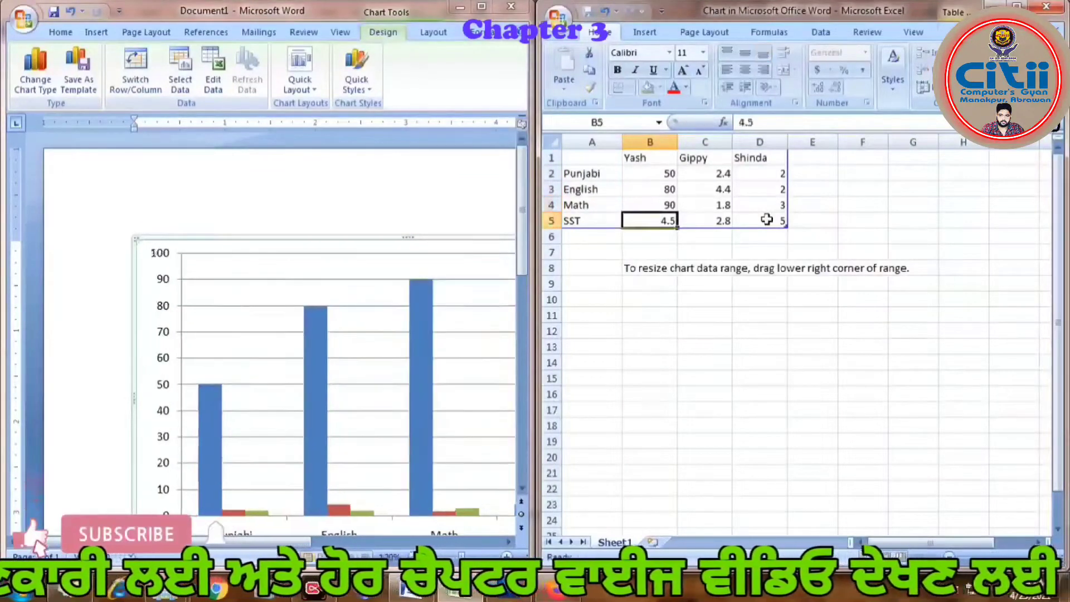
pyautogui.write('87')
pyautogui.press('Right')
# Enter the second student's marks 70, 50, 20 and 10 in C2:C5
pyautogui.press('Up')
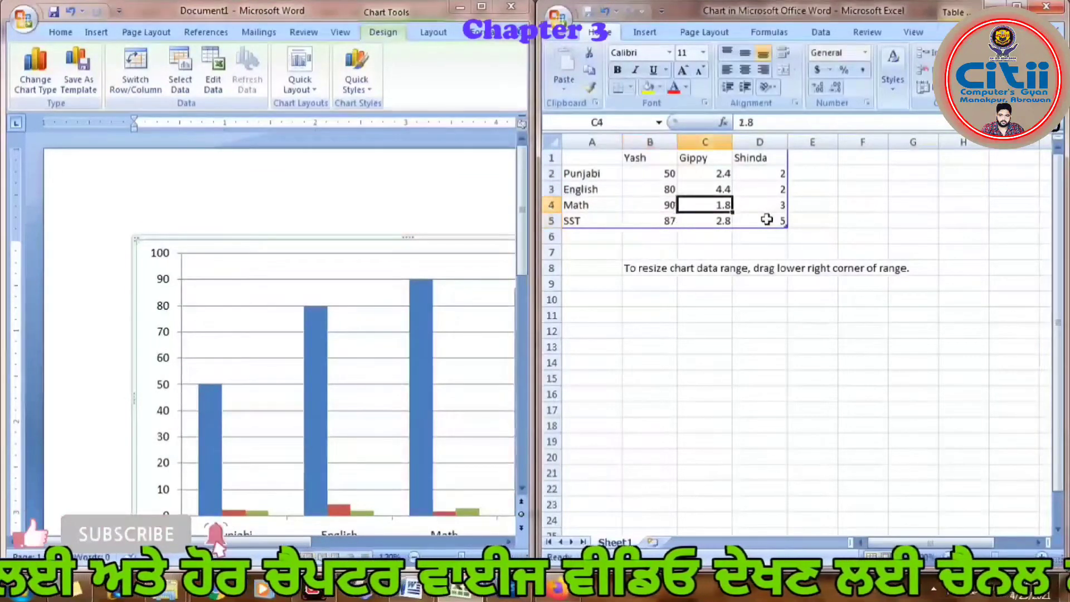
pyautogui.press('Up')
pyautogui.write('70')
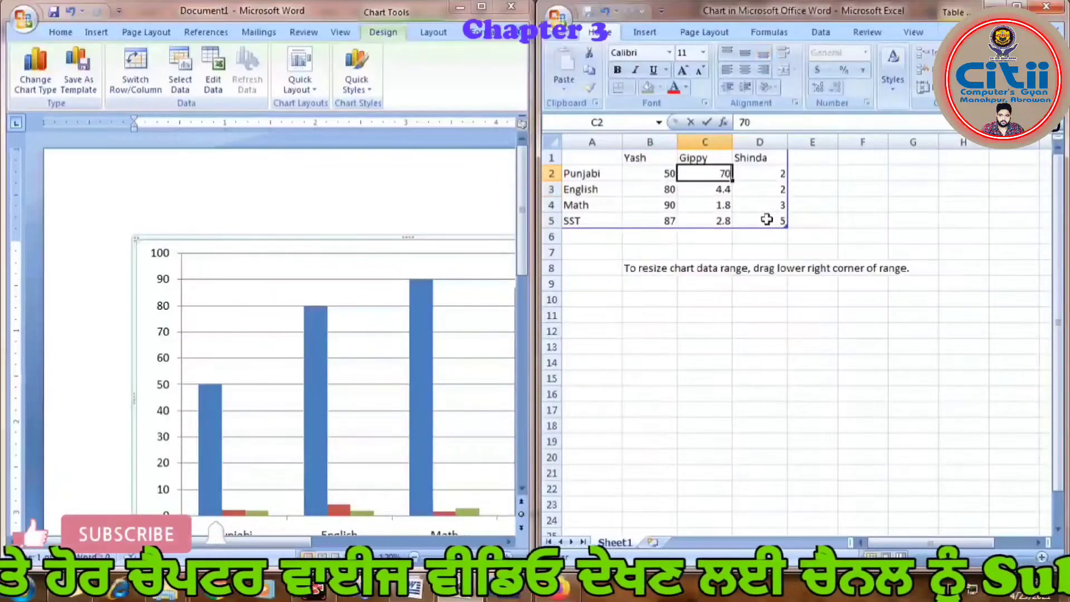
pyautogui.press('Return')
pyautogui.write('50')
pyautogui.press('Return')
pyautogui.write('20')
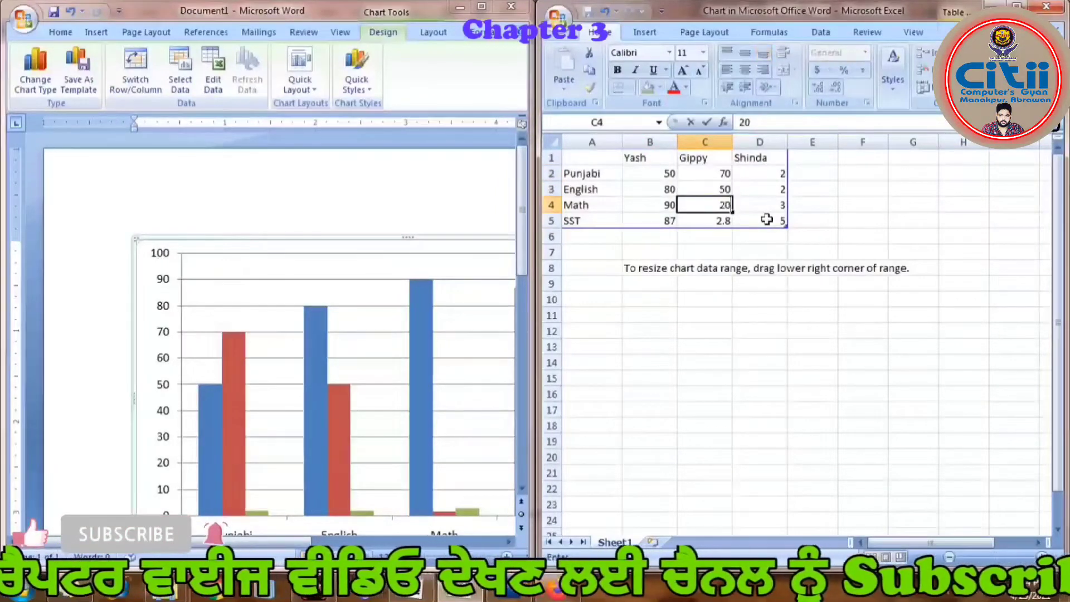
pyautogui.press('Return')
pyautogui.write('10')
pyautogui.press('Right')
pyautogui.press('Up')
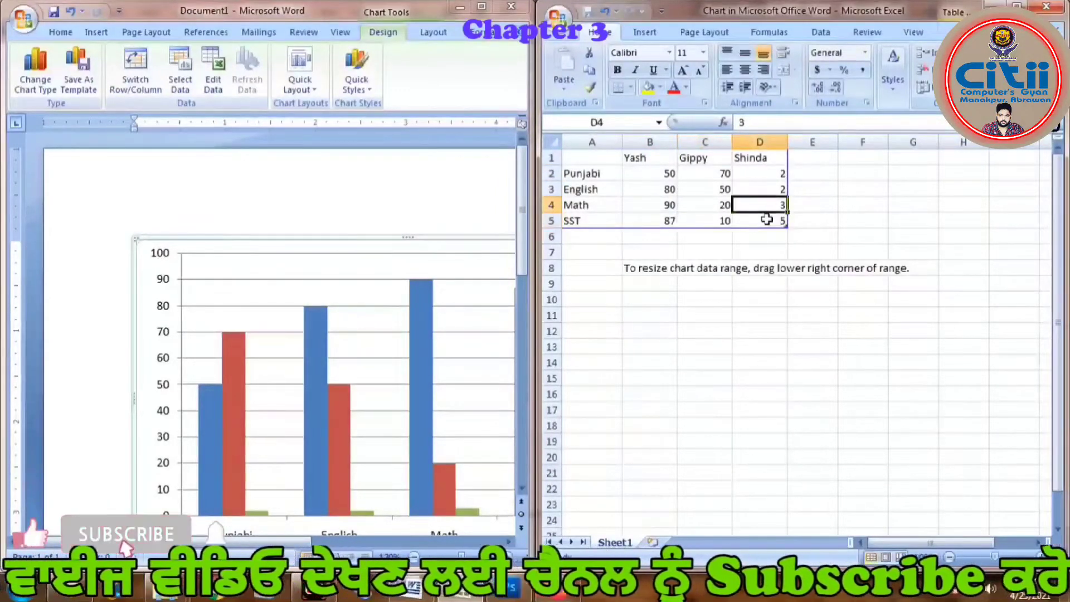
# Fill D5 up to D2 with 50, 78, 40 and 60 for the third student
pyautogui.click(767, 219)
pyautogui.write('5')
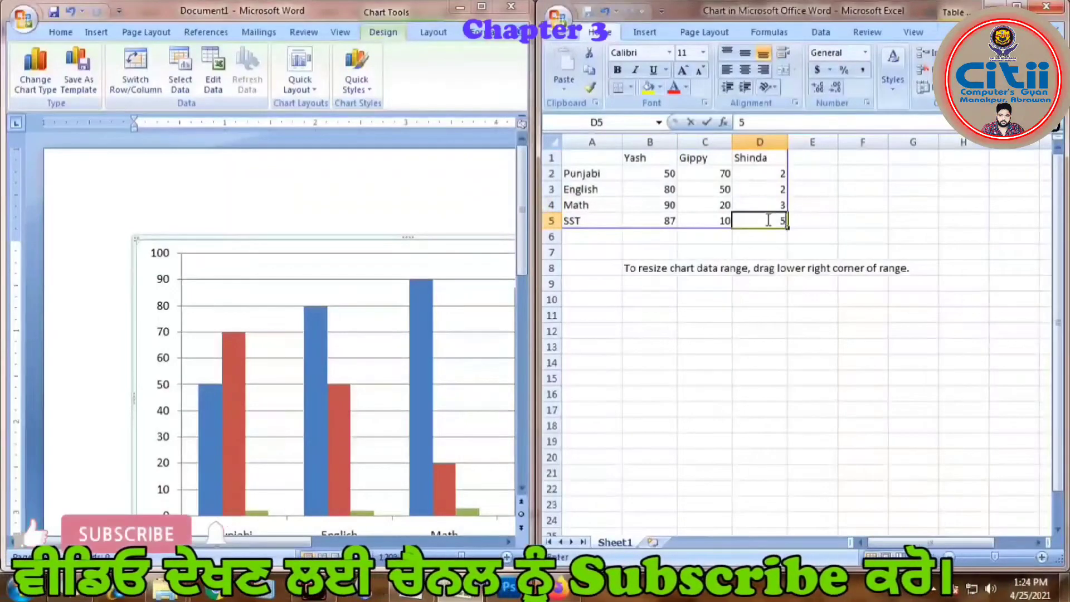
pyautogui.write('0')
pyautogui.press('Up')
pyautogui.write('78')
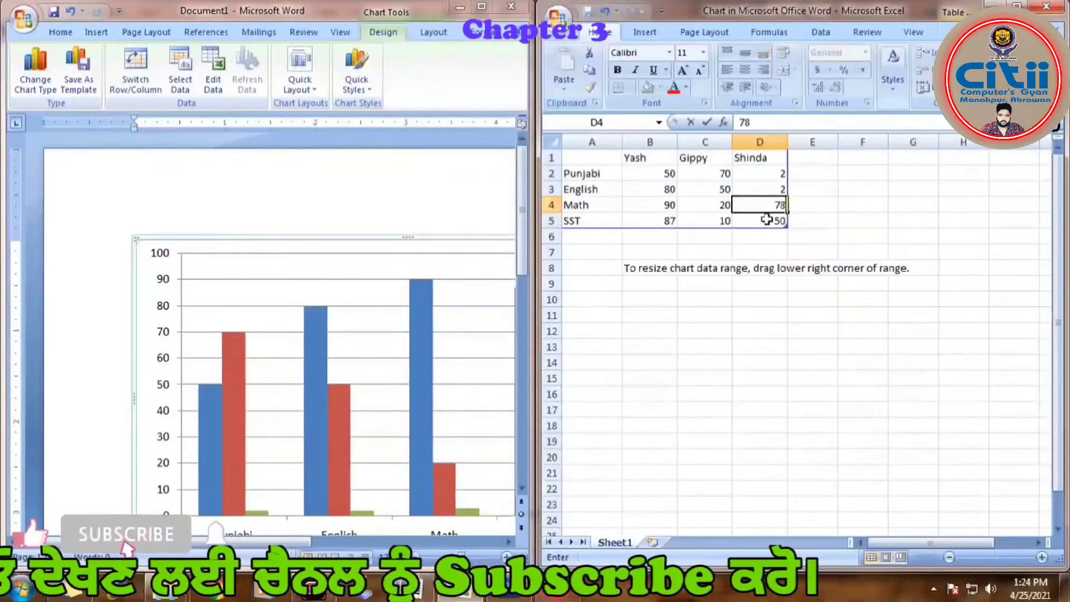
pyautogui.press('Up')
pyautogui.write('40')
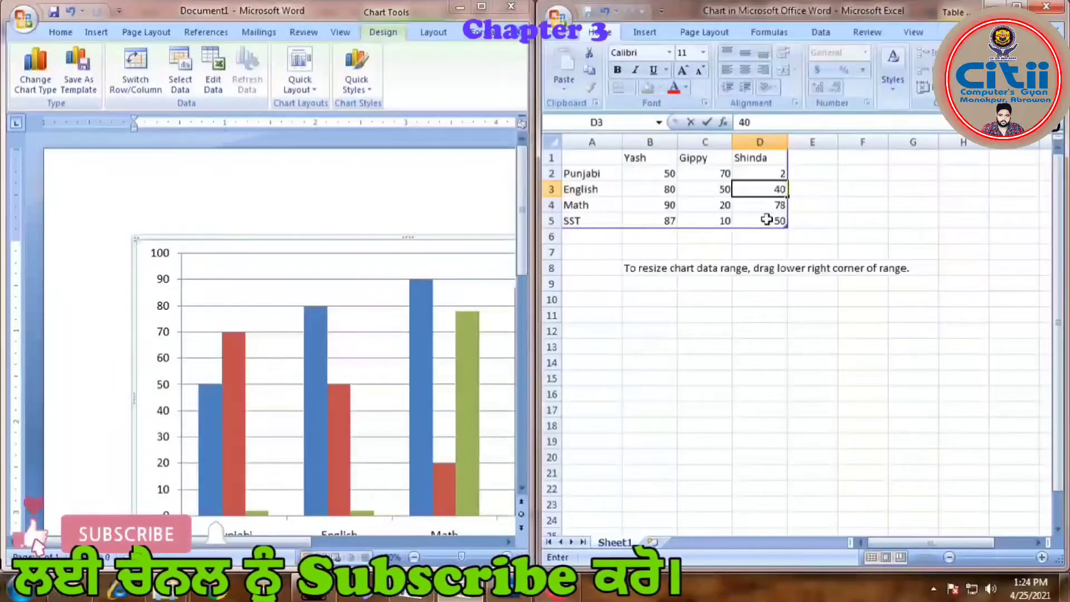
pyautogui.press('Up')
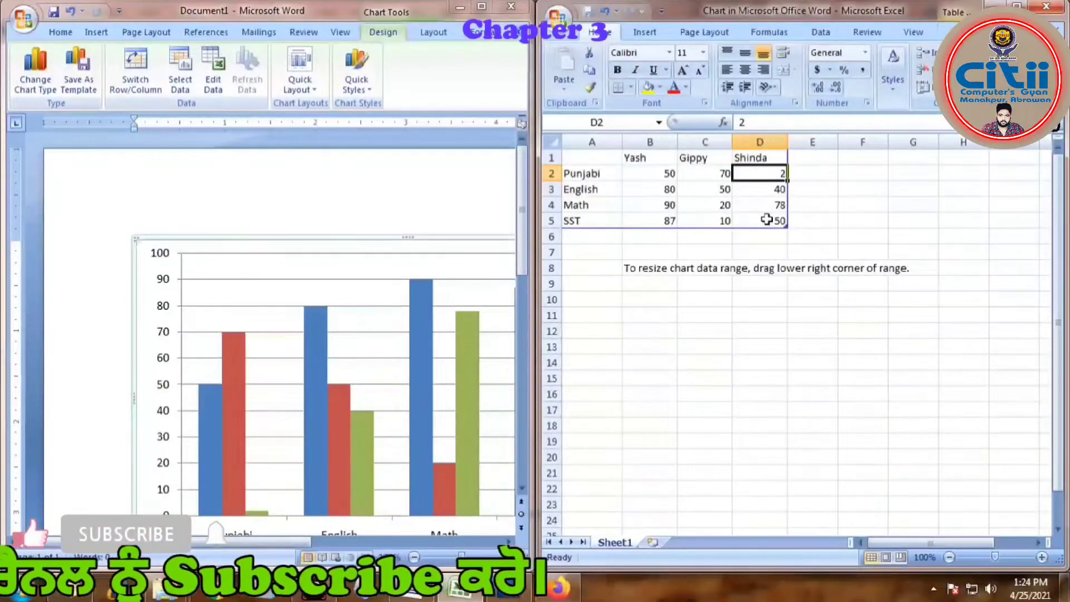
pyautogui.write('60')
pyautogui.press('Return')
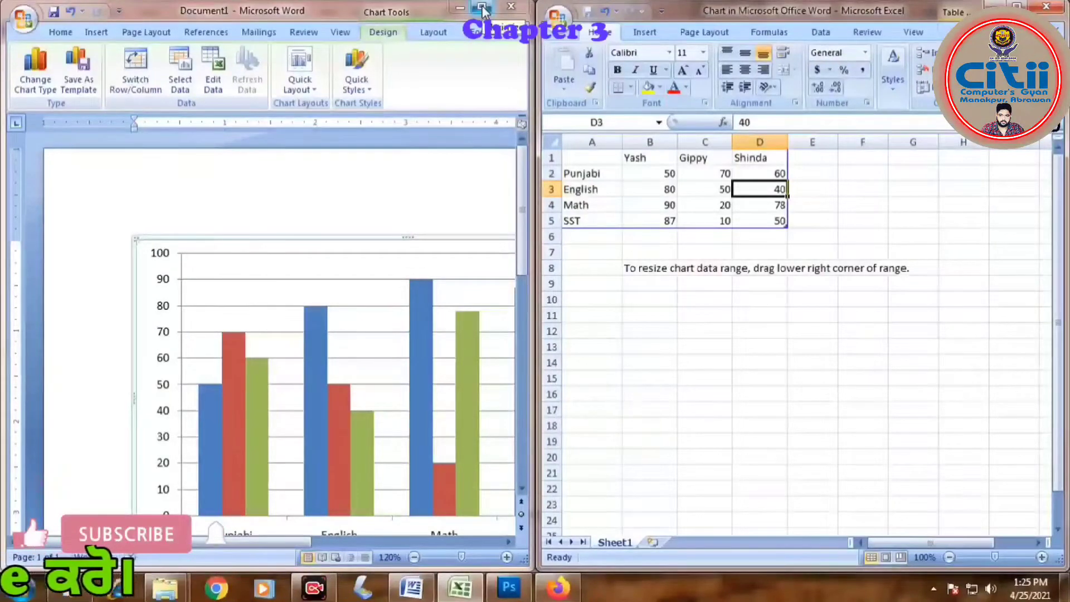
# Maximize the Word window so the whole chart and its three-student legend show
pyautogui.click(482, 8)
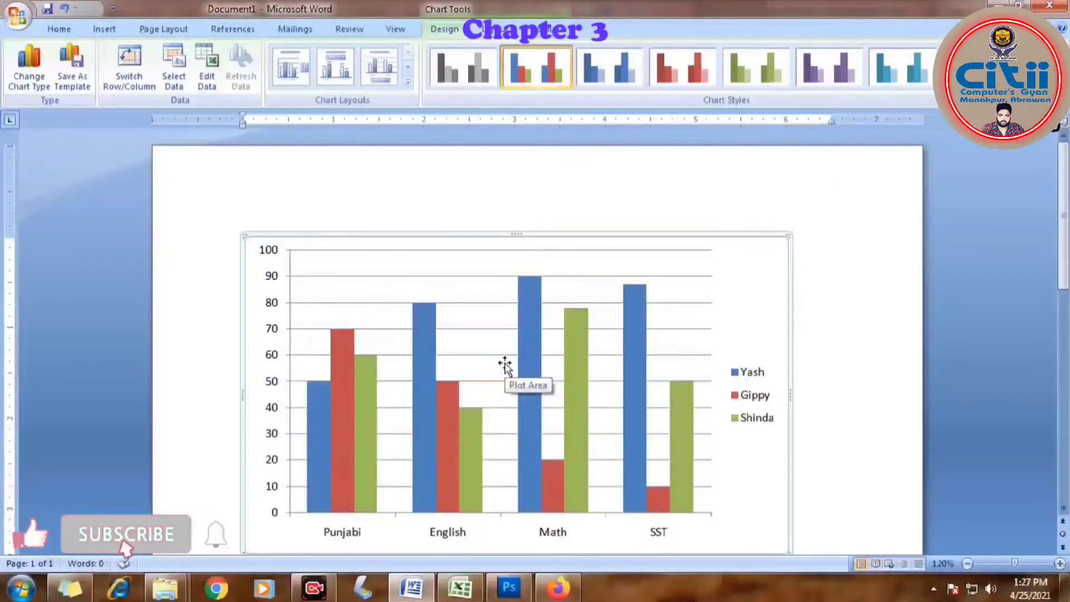
pyautogui.click(505, 364)
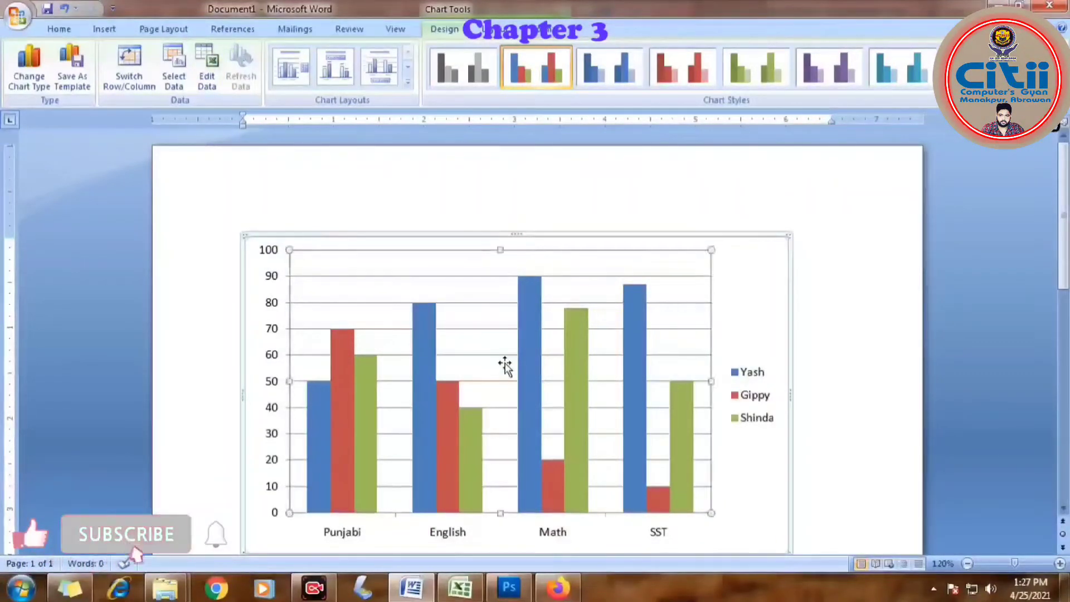
pyautogui.click(206, 76)
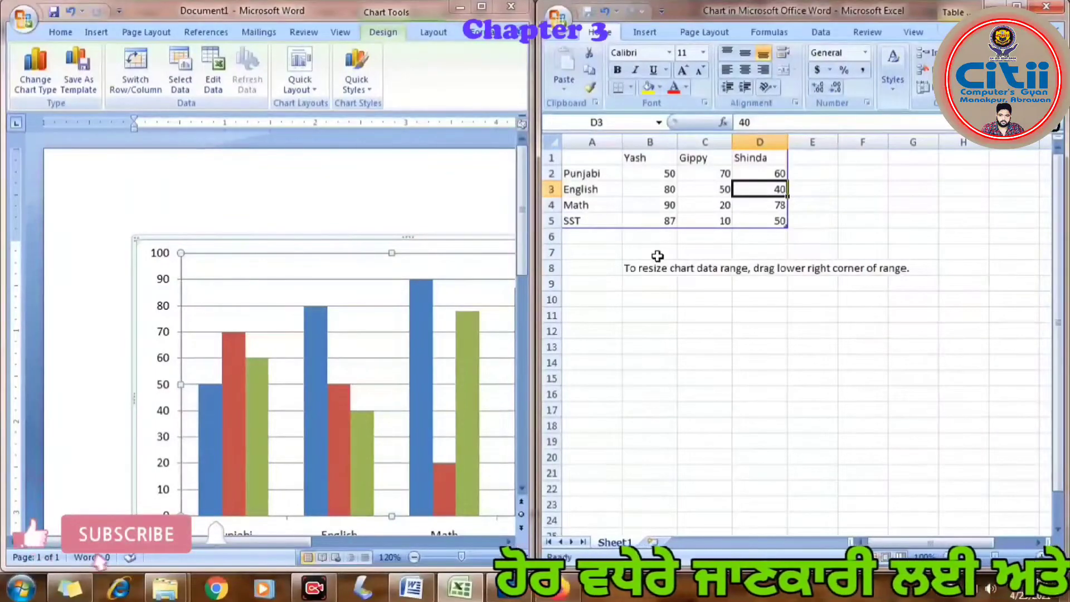
pyautogui.click(482, 8)
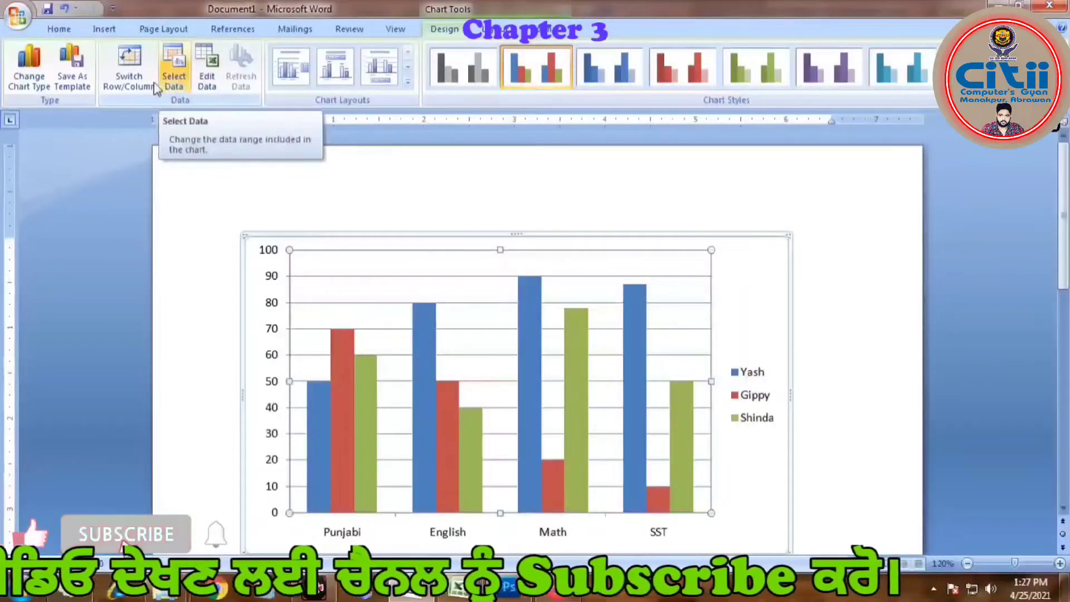
# Switch rows and columns so the bars are grouped by student
pyautogui.click(133, 72)
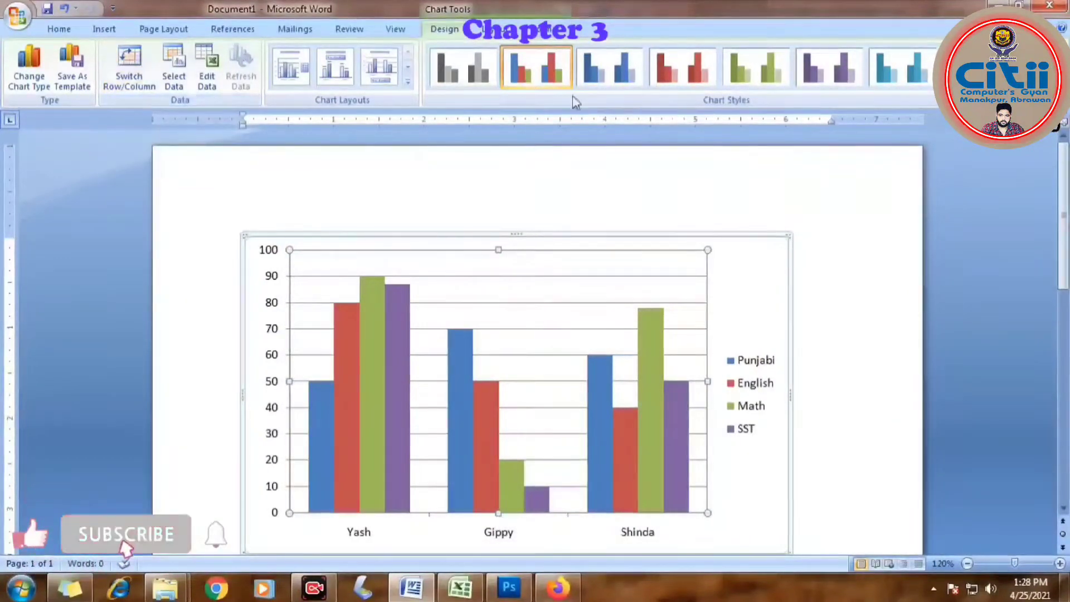
# Change the chart type to the 3-D pyramid column chart after browsing Line and Pie
pyautogui.click(408, 82)
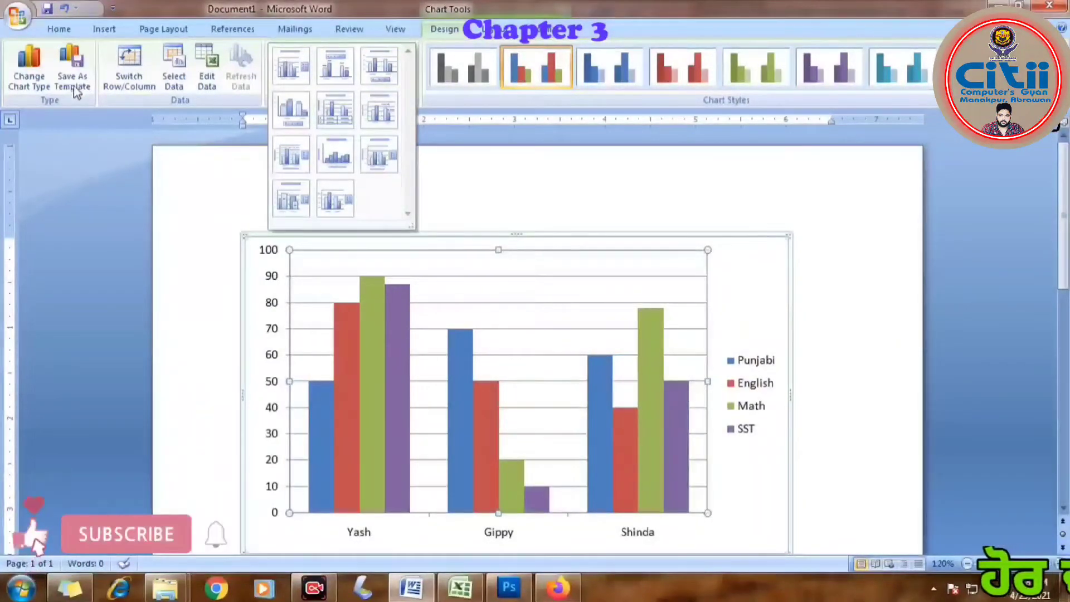
pyautogui.click(29, 67)
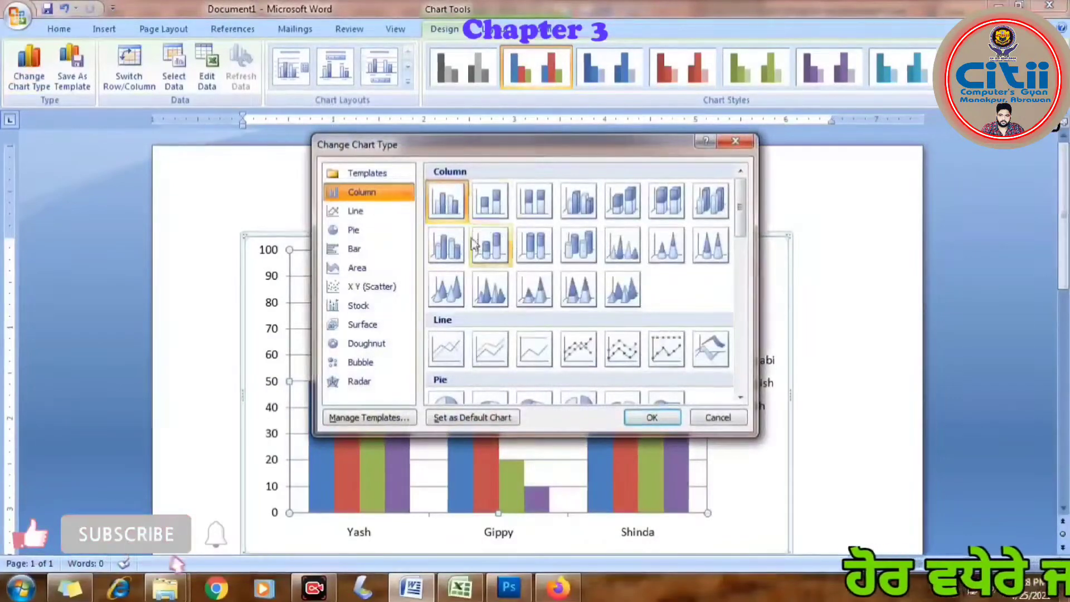
pyautogui.click(359, 211)
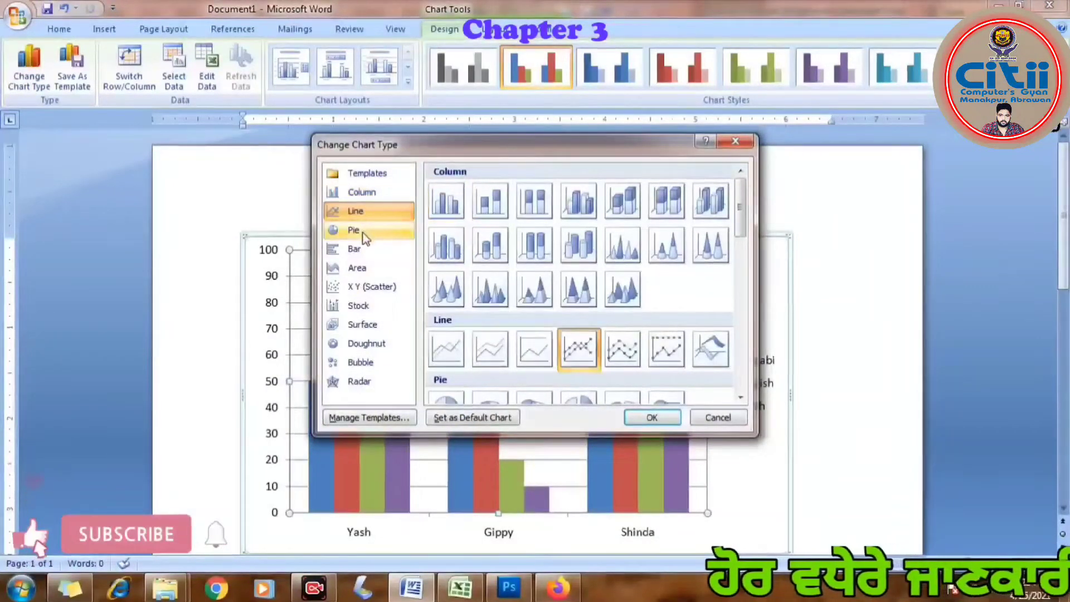
pyautogui.click(367, 232)
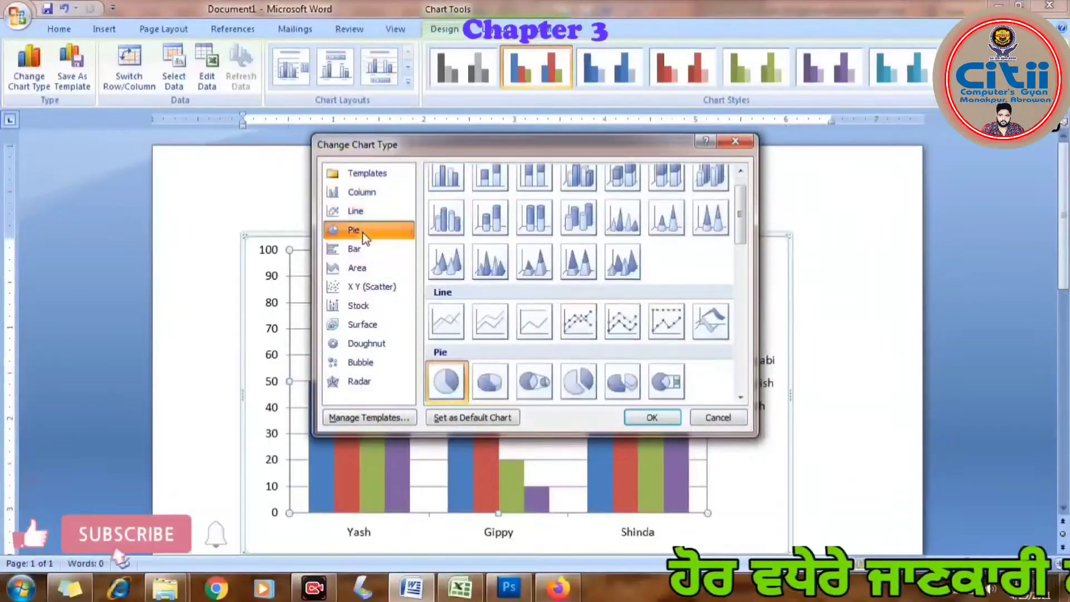
pyautogui.click(622, 266)
pyautogui.click(652, 418)
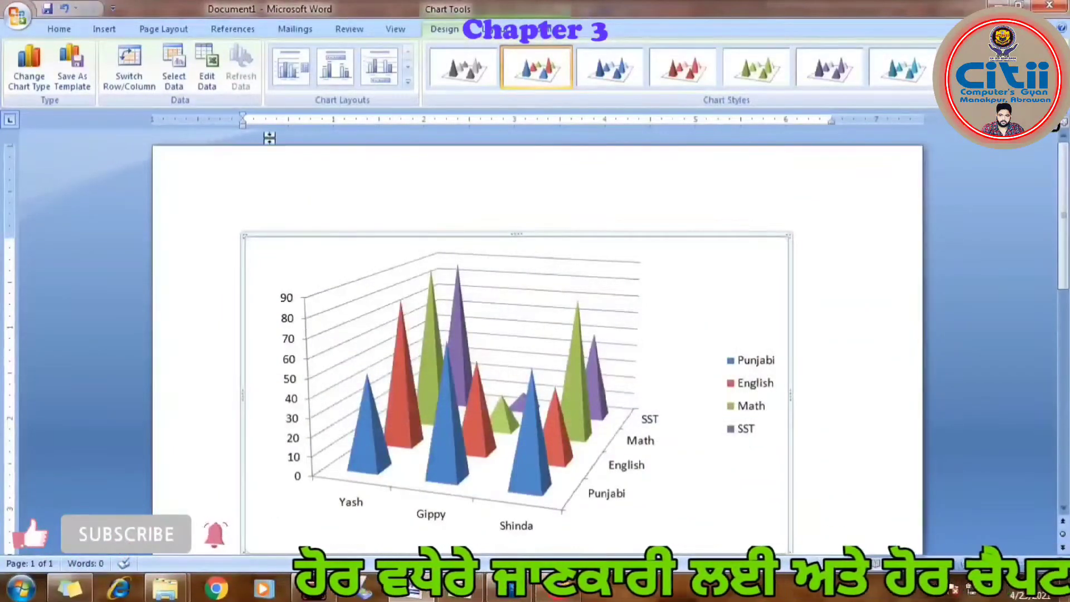
# Switch rows and columns again so Punjabi, English, Math and SST run along the axis
pyautogui.click(129, 66)
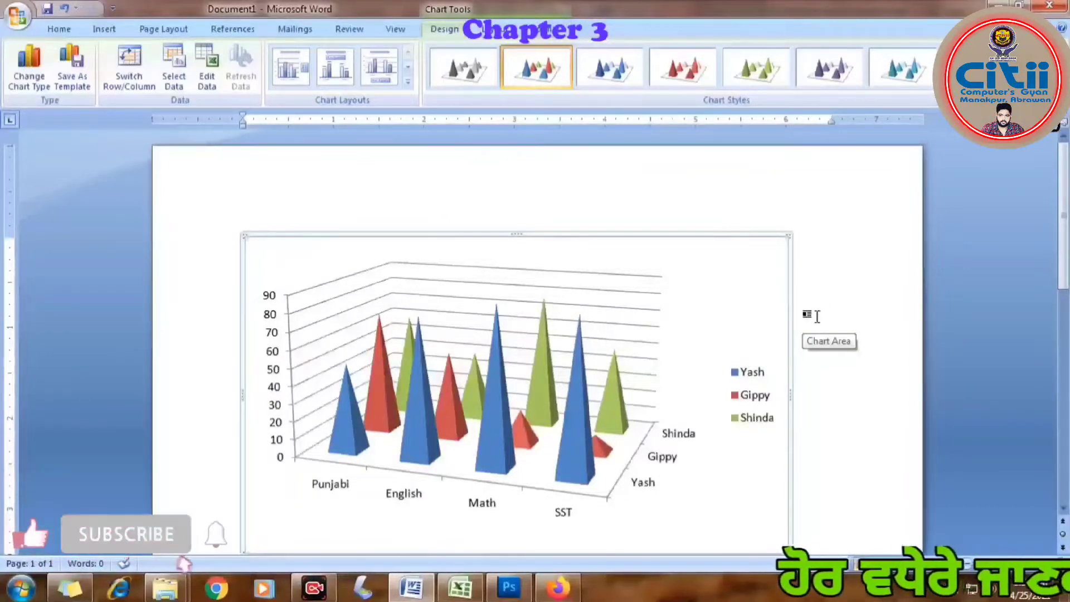
# Select the pyramid chart and delete it from the page
pyautogui.click(718, 303)
pyautogui.press('Delete')
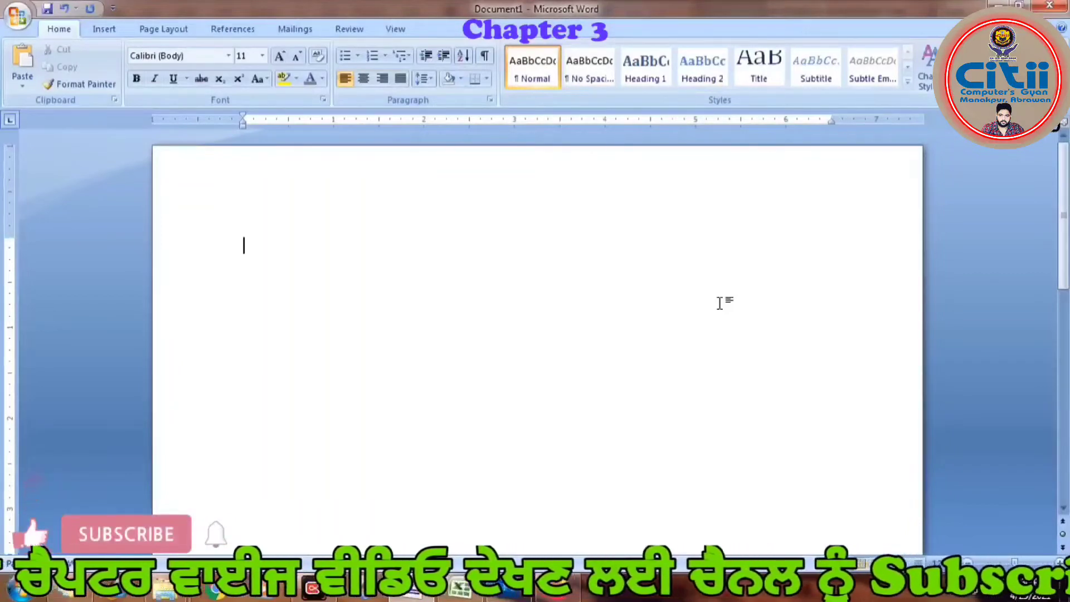
# Type the first person's name, check the samples folder, then begin the second name below
pyautogui.write('G')
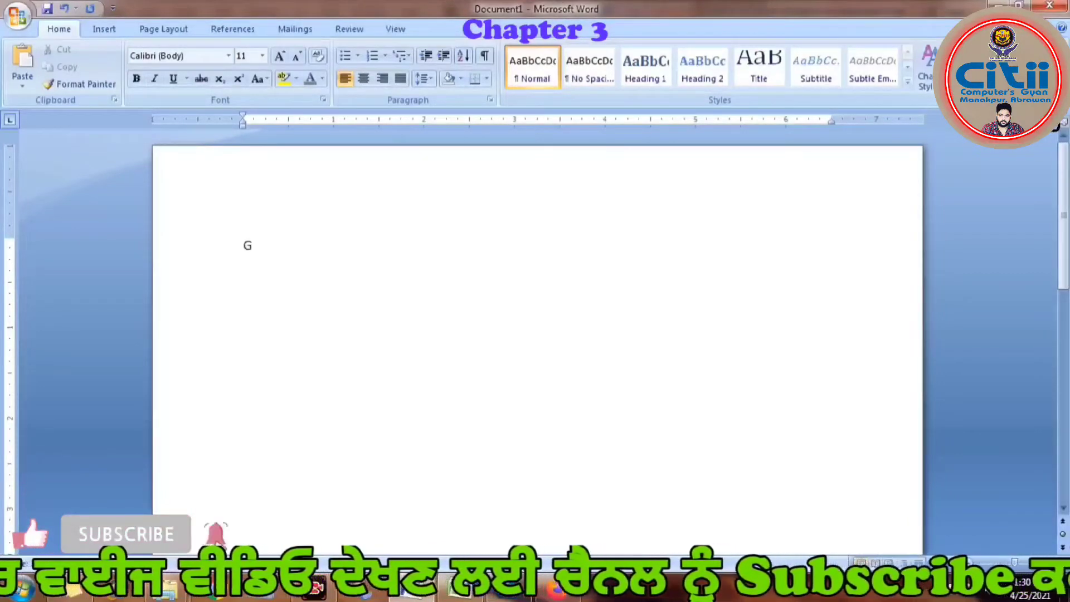
pyautogui.write('upreet Sin')
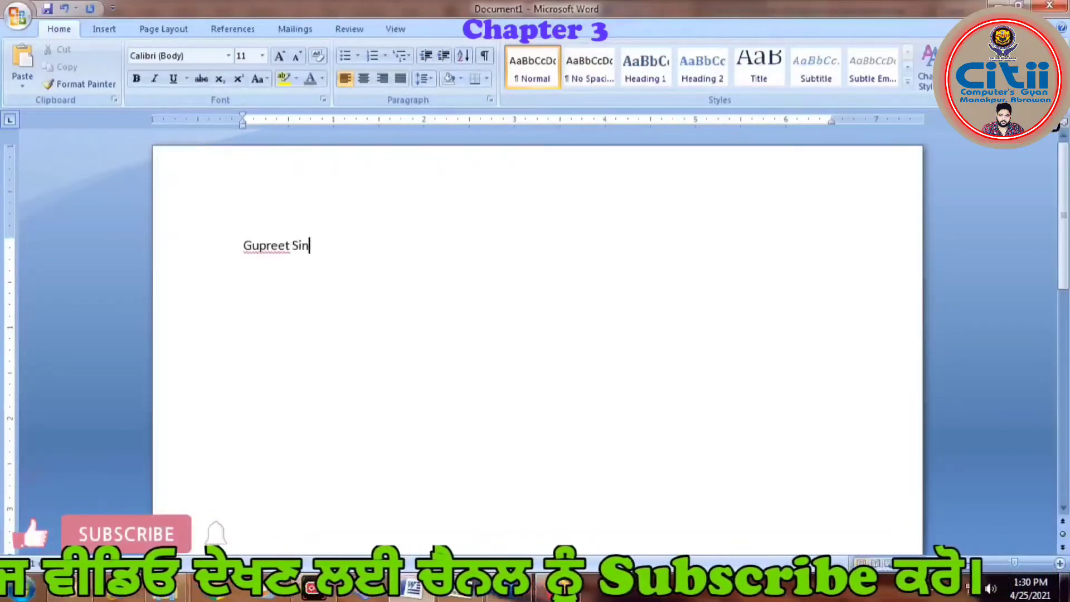
pyautogui.write('gh')
pyautogui.press('Return')
pyautogui.press('Return')
pyautogui.press('Return')
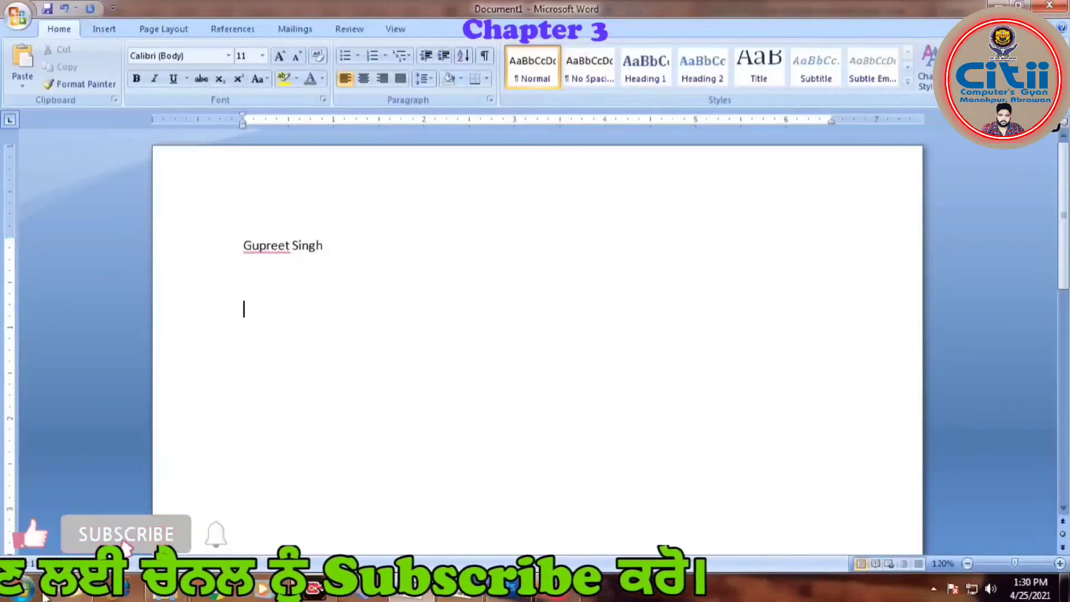
pyautogui.moveTo(167, 587)
pyautogui.click(251, 530)
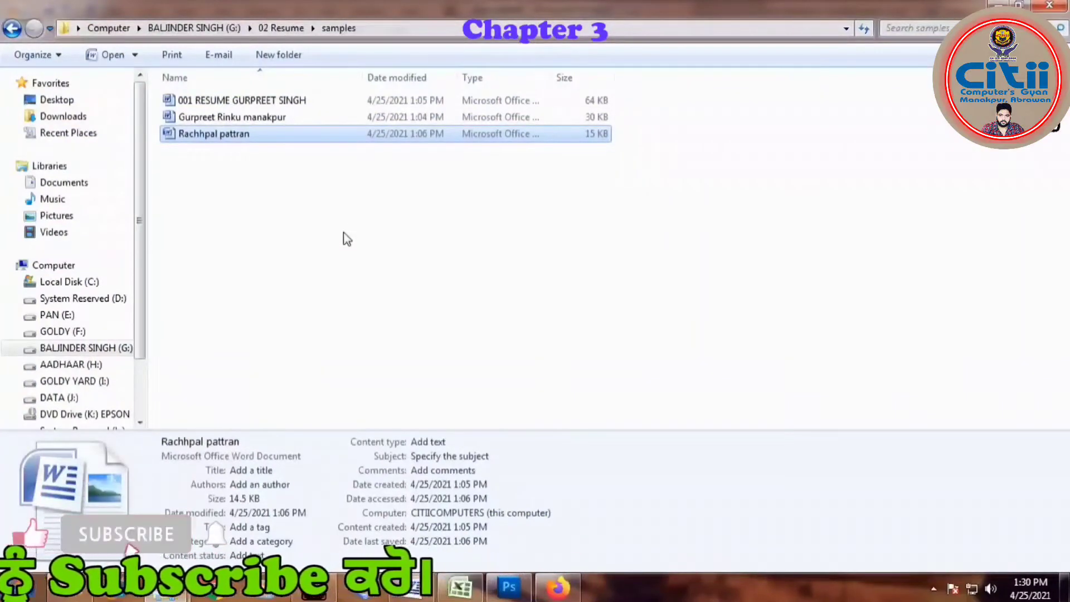
pyautogui.hotkey('alt', 'Tab')
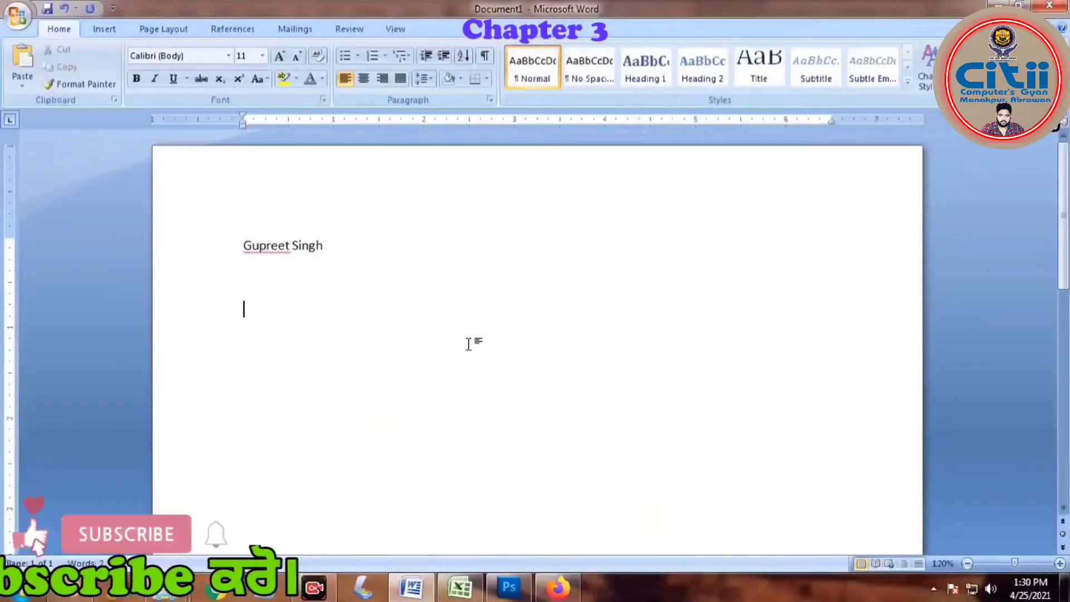
pyautogui.write('pal')
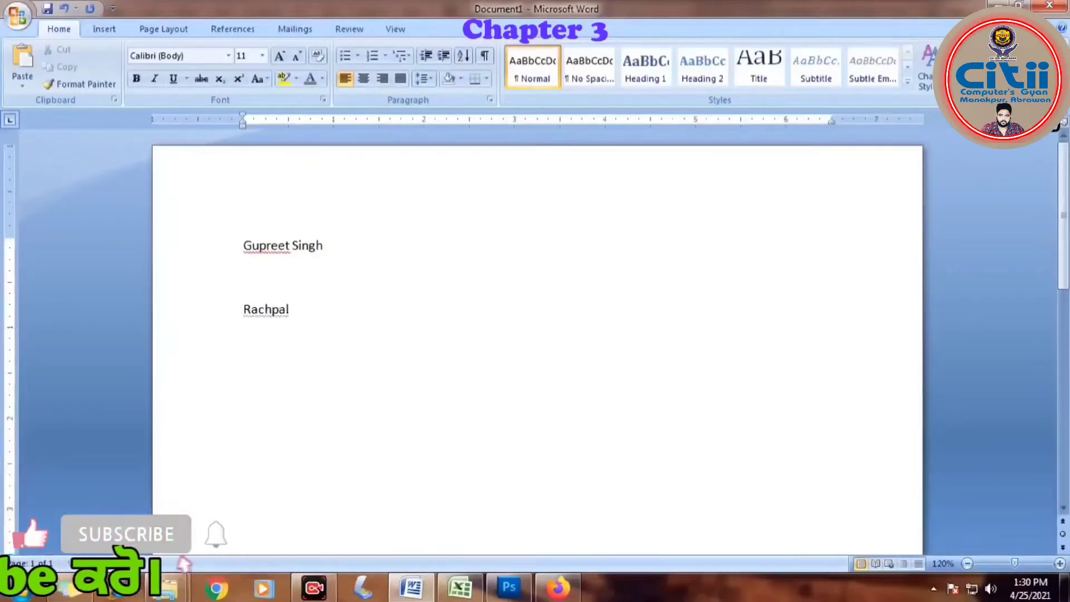
pyautogui.write('  Gurp')
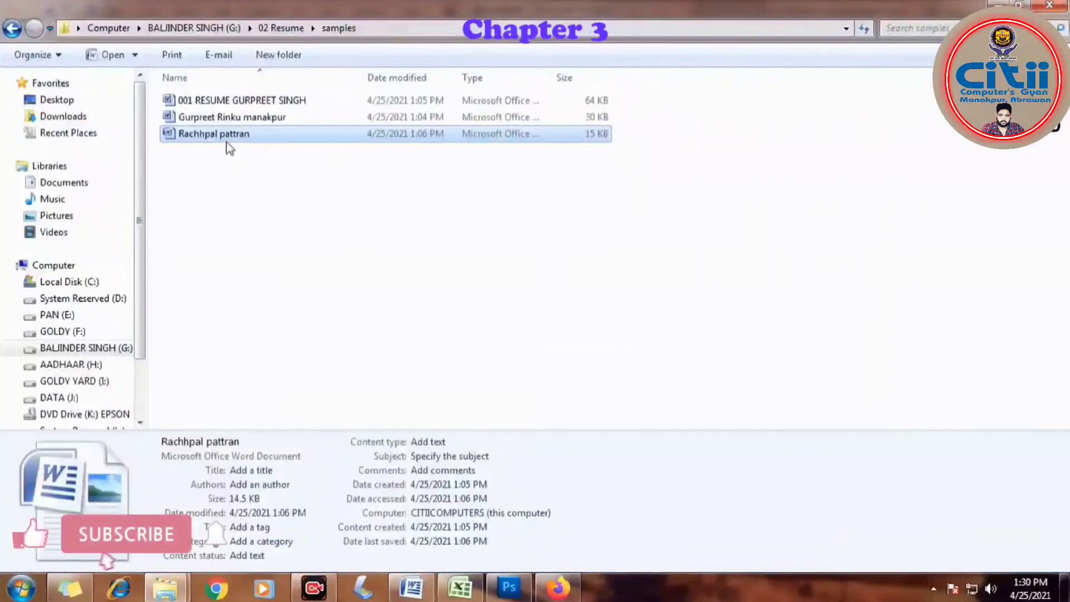
# Rename the first resume file in the samples folder so it starts with 'baljinder' before the surname
pyautogui.click(259, 104)
pyautogui.click(259, 105)
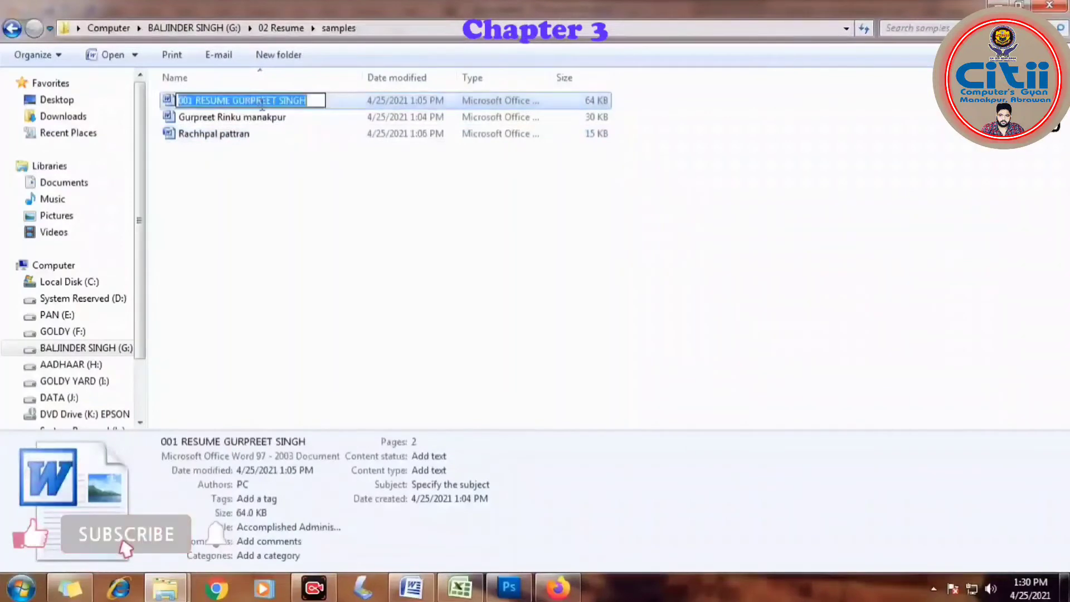
pyautogui.click(279, 100)
pyautogui.hotkey('shift', 'End')
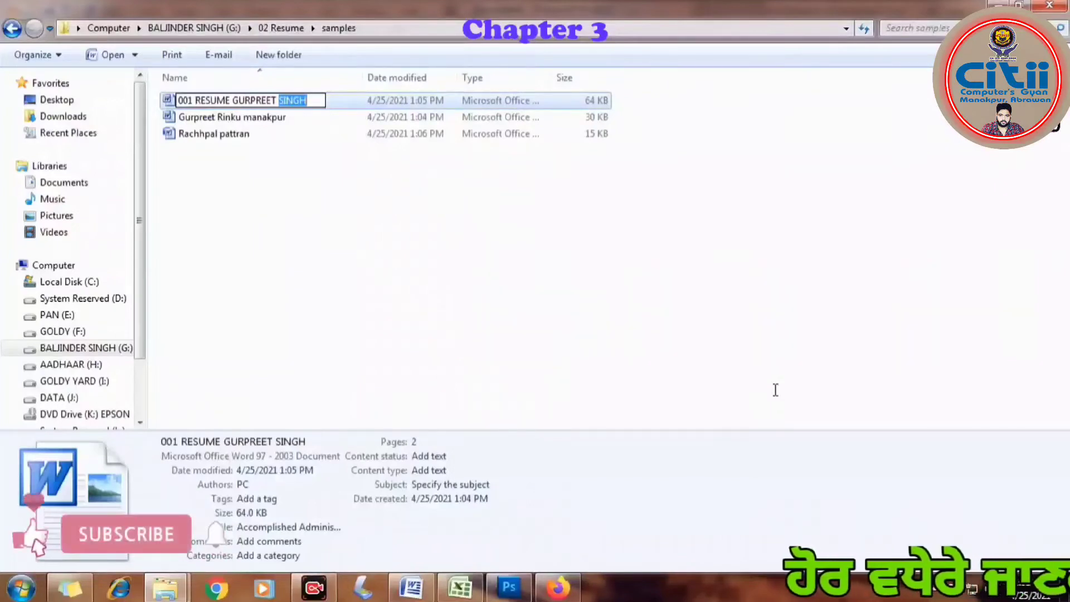
pyautogui.moveTo(279, 100); pyautogui.dragTo(186, 100)
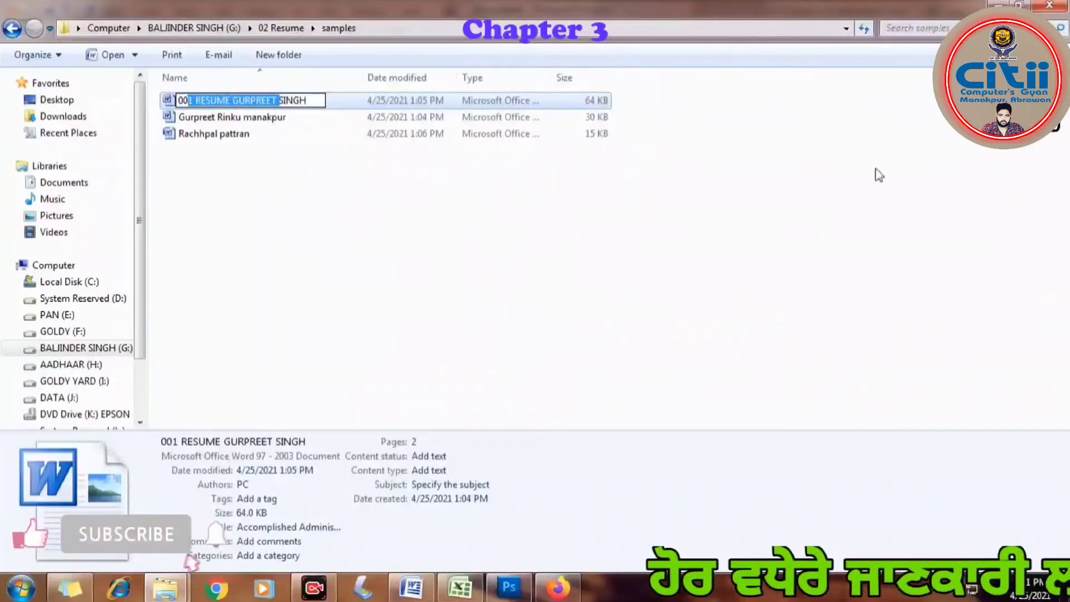
pyautogui.press('BackSpace')
pyautogui.press('BackSpace')
pyautogui.press('BackSpace')
pyautogui.write('nsSINGH')
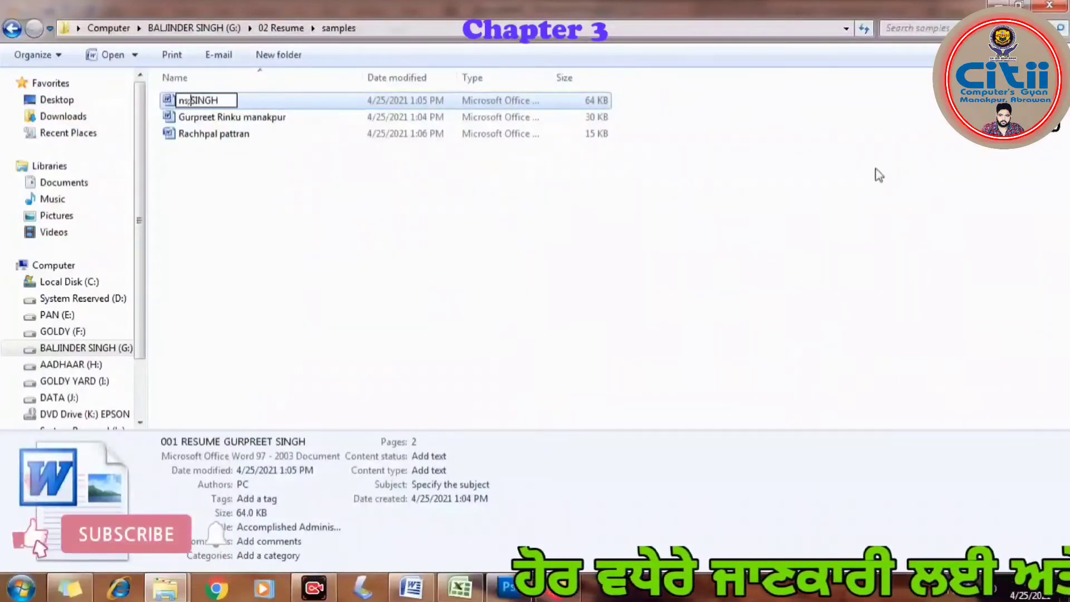
pyautogui.write('s;ko')
pyautogui.press('BackSpace')
pyautogui.press('BackSpace')
pyautogui.press('BackSpace')
pyautogui.write('ba')
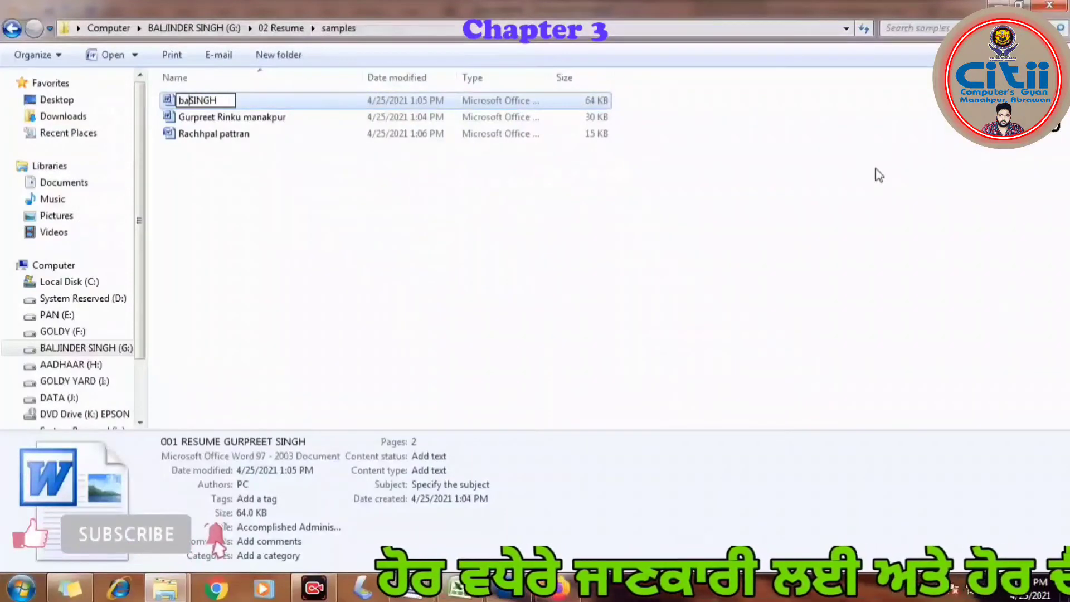
pyautogui.write('ljinder')
pyautogui.press('Return')
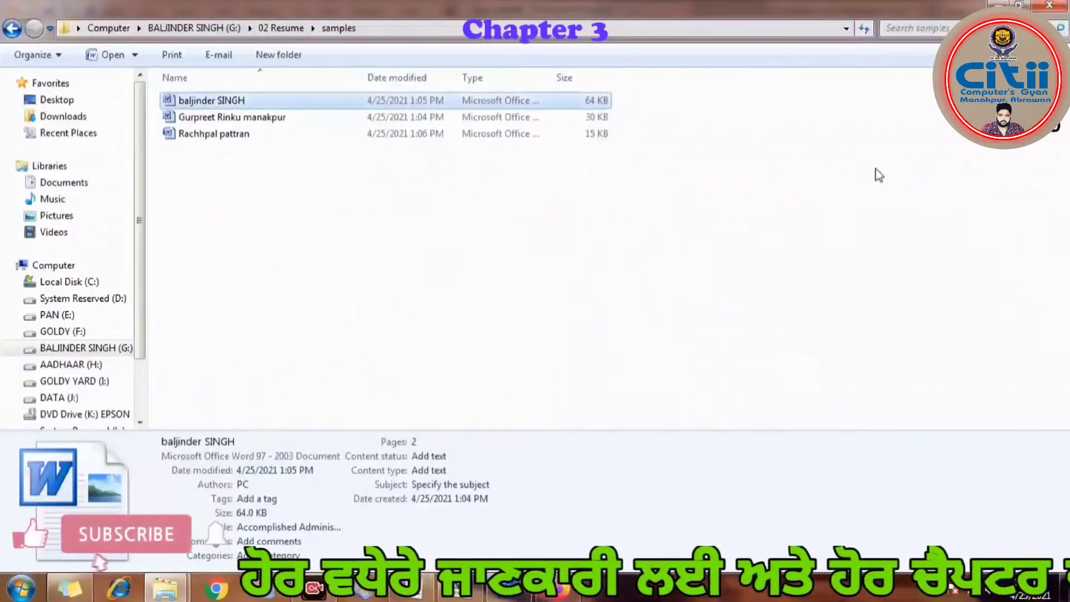
pyautogui.moveTo(340, 372); pyautogui.dragTo(224, 370)
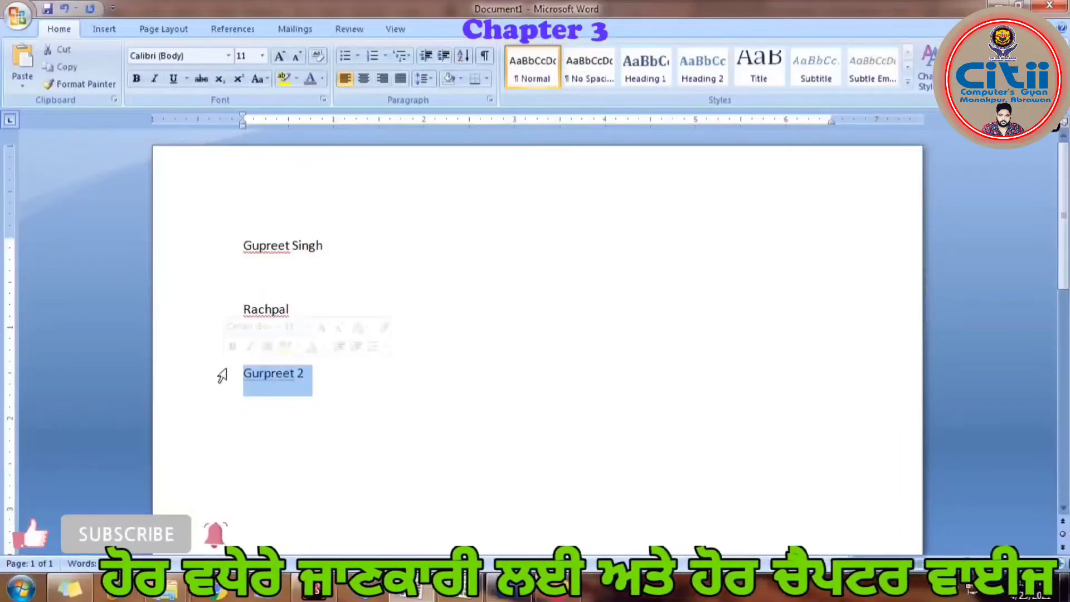
# Retype the third name line as 'Ba S'
pyautogui.write('Ba')
pyautogui.write(' Singh')
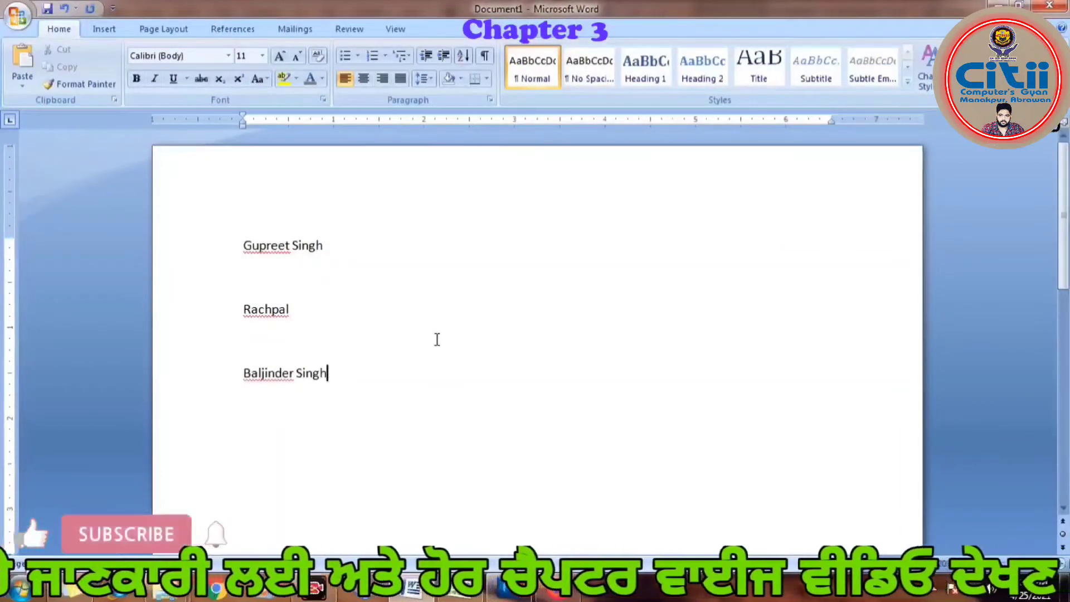
pyautogui.keyDown('ctrl'); pyautogui.scroll(2, 276, 355); pyautogui.keyUp('ctrl')
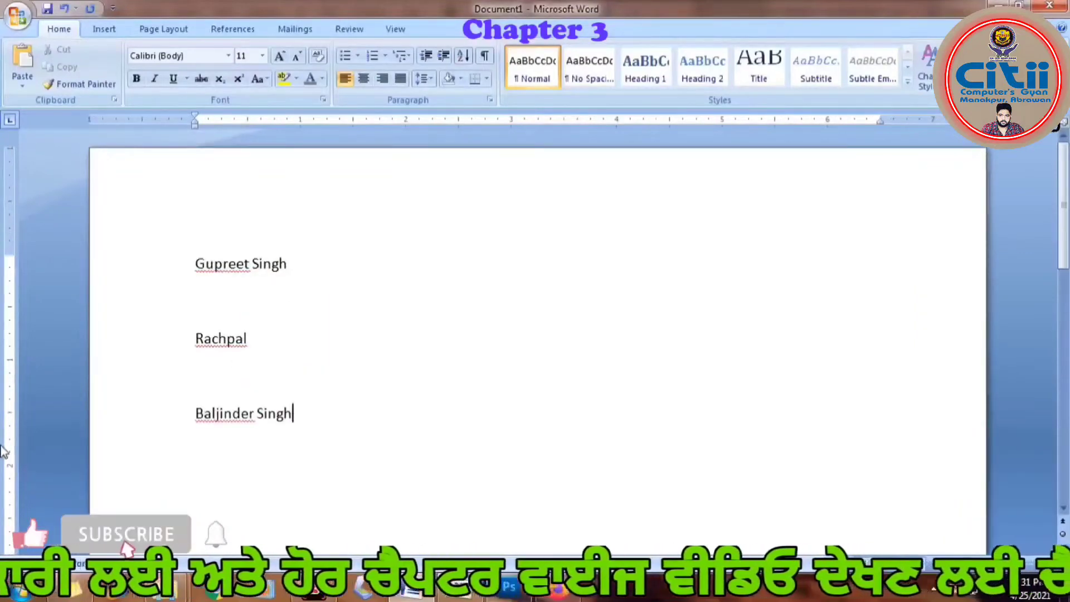
pyautogui.keyDown('ctrl'); pyautogui.scroll(2, 11, 443); pyautogui.keyUp('ctrl')
pyautogui.moveTo(345, 549); pyautogui.dragTo(191, 549)
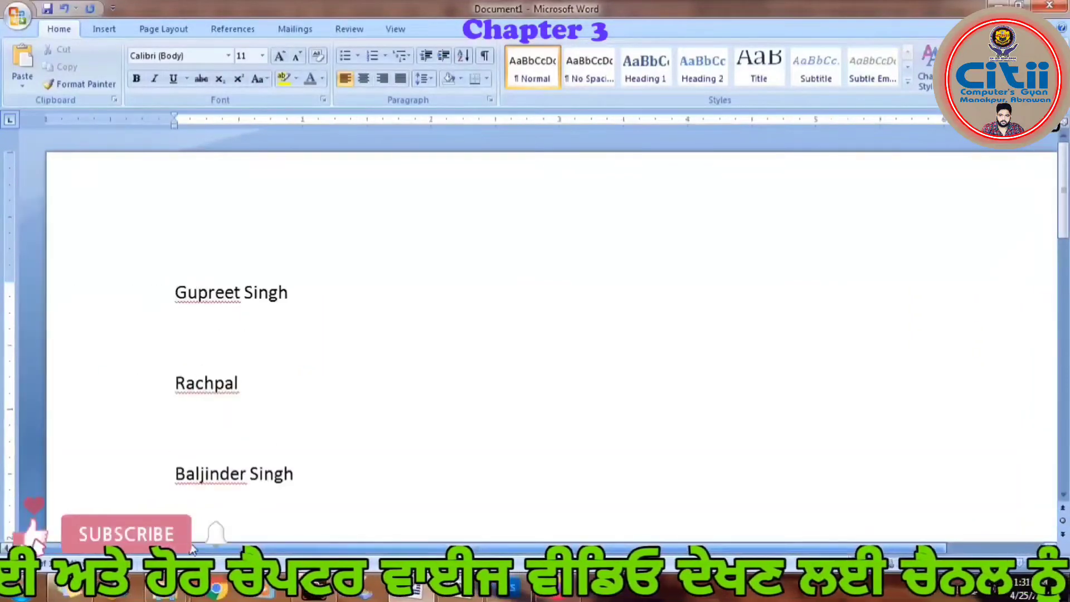
# Type '1.', '2.' and '3.' before the three names so they become a numbered list
pyautogui.click(171, 296)
pyautogui.write('1')
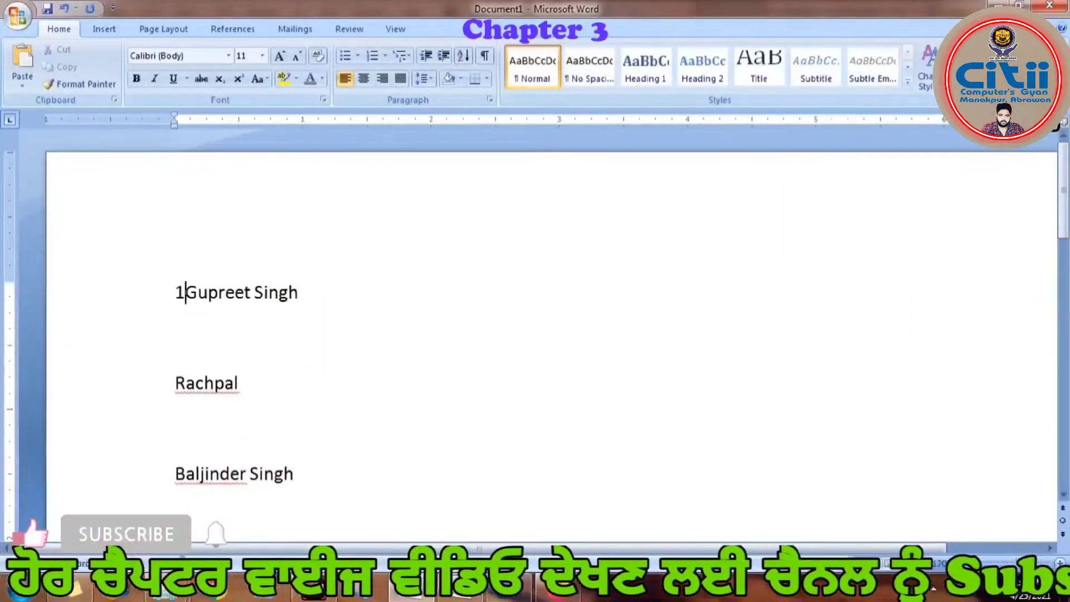
pyautogui.write('.')
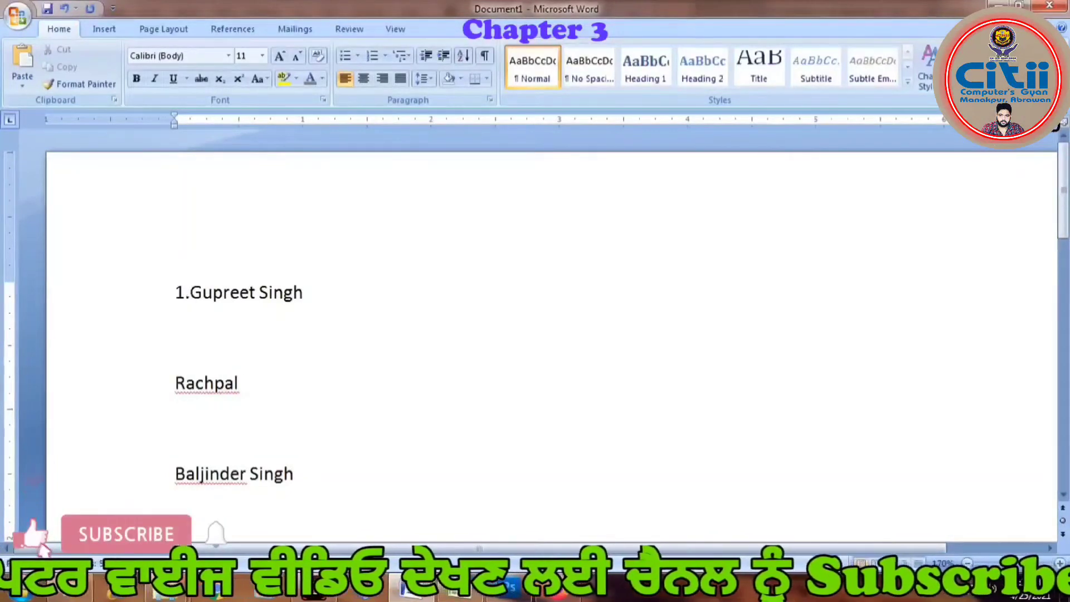
pyautogui.click(176, 384)
pyautogui.write('2.')
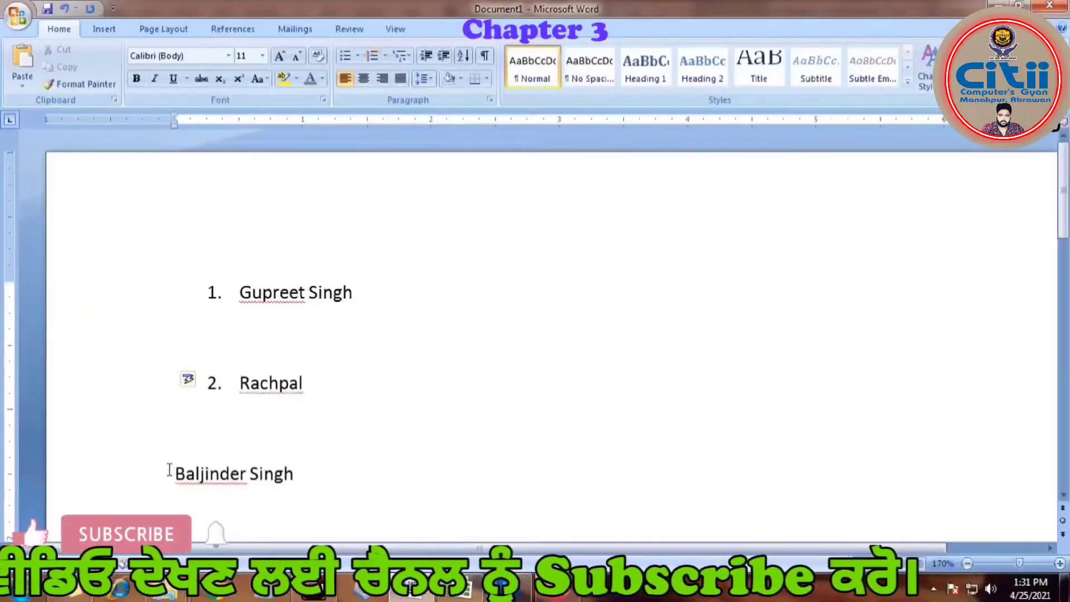
pyautogui.click(169, 470)
pyautogui.write('3.')
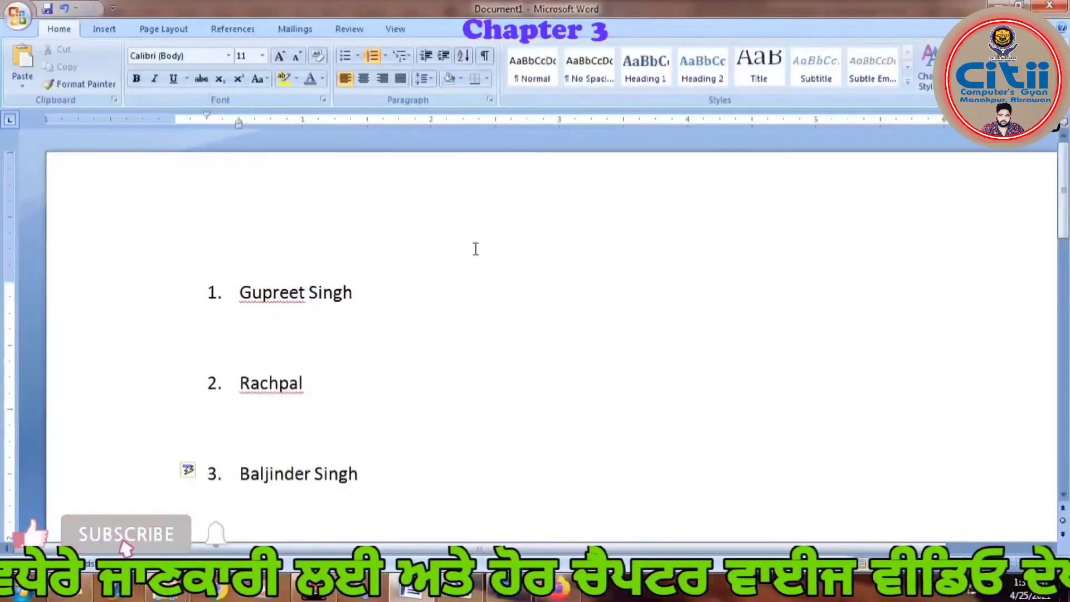
# Select the first listed name and open Insert Hyperlink with Ctrl+K
pyautogui.moveTo(377, 301); pyautogui.dragTo(251, 296)
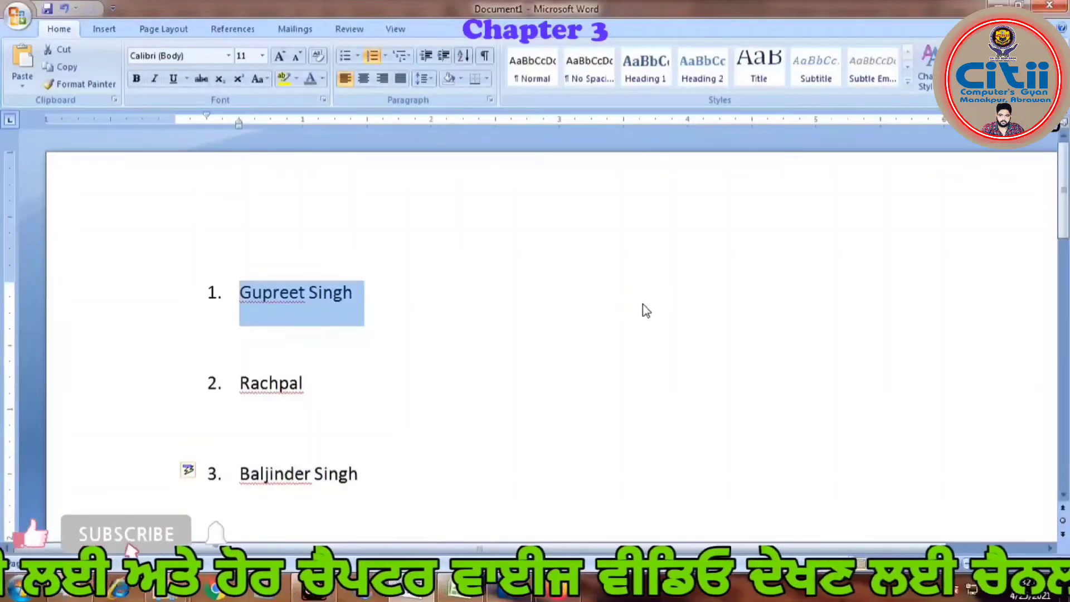
pyautogui.click(178, 36)
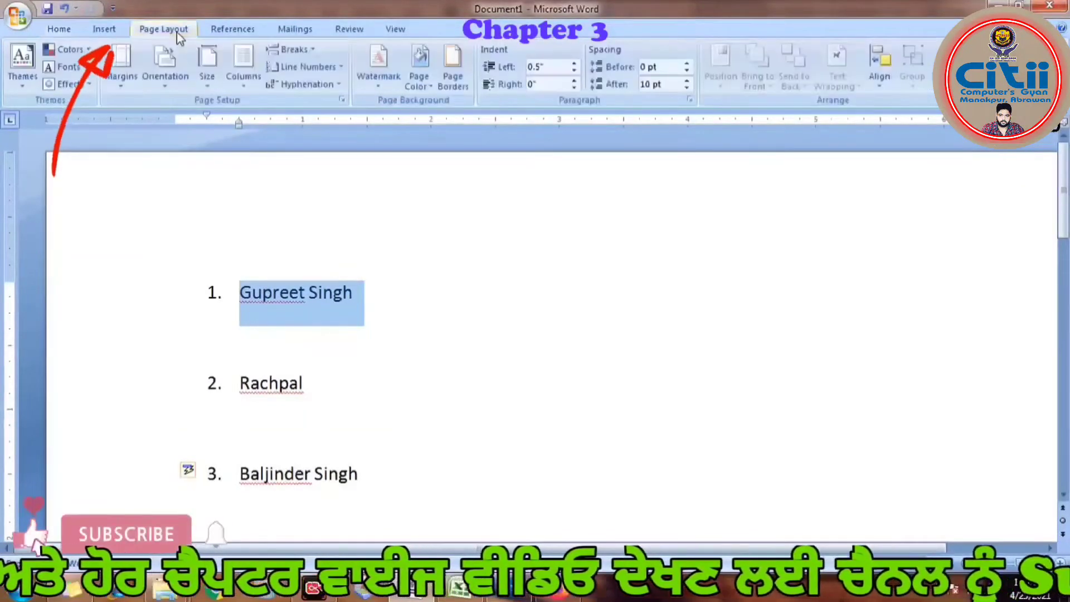
pyautogui.click(119, 32)
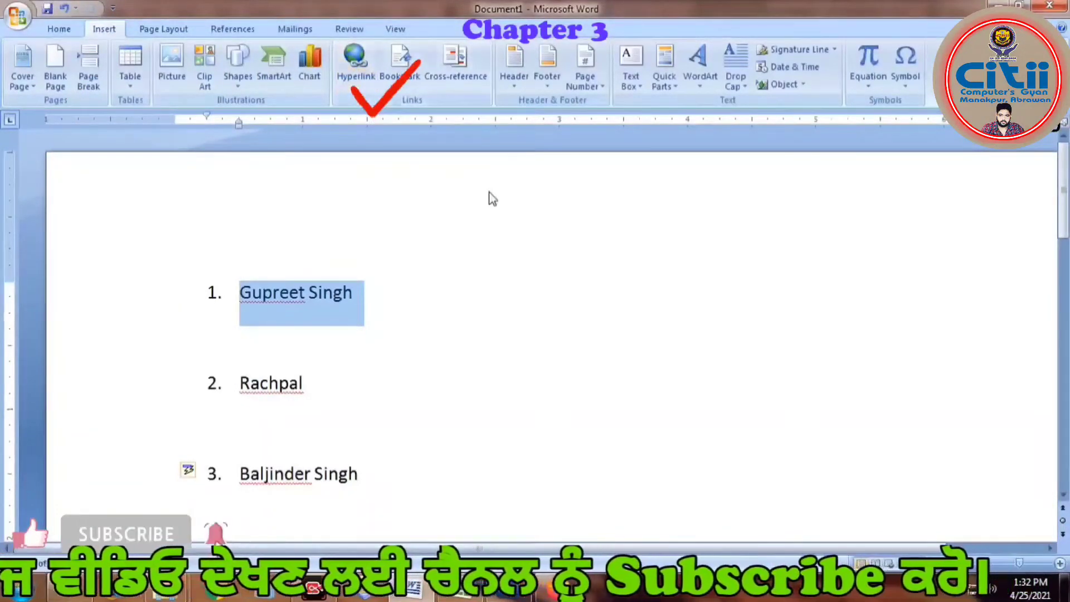
pyautogui.hotkey('ctrl', 'k')
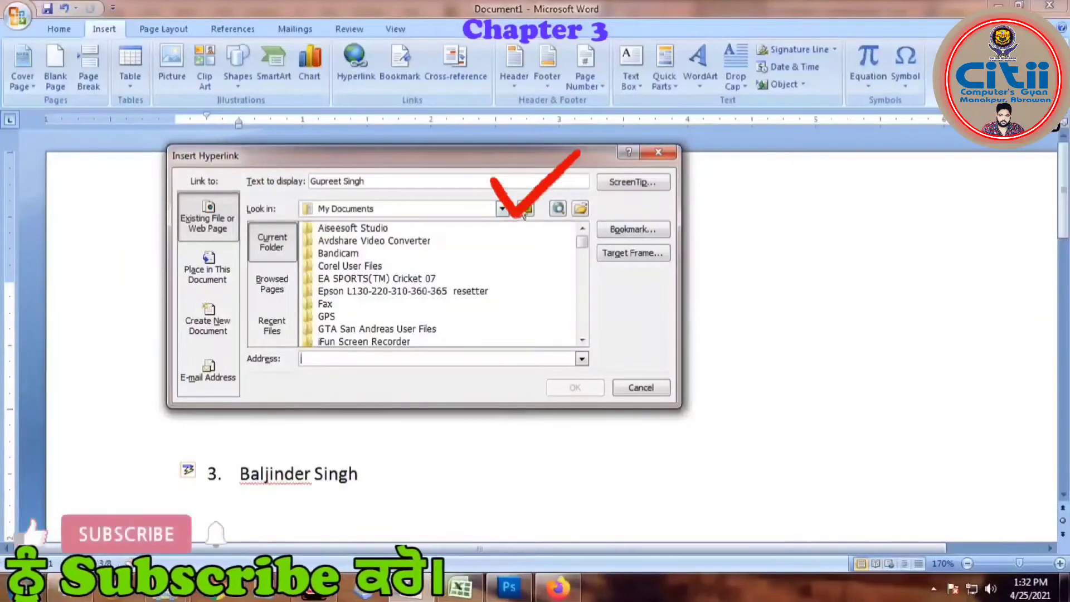
# Link the first name to its matching resume .doc in G:\02 Resume\samples
pyautogui.click(526, 208)
pyautogui.click(502, 208)
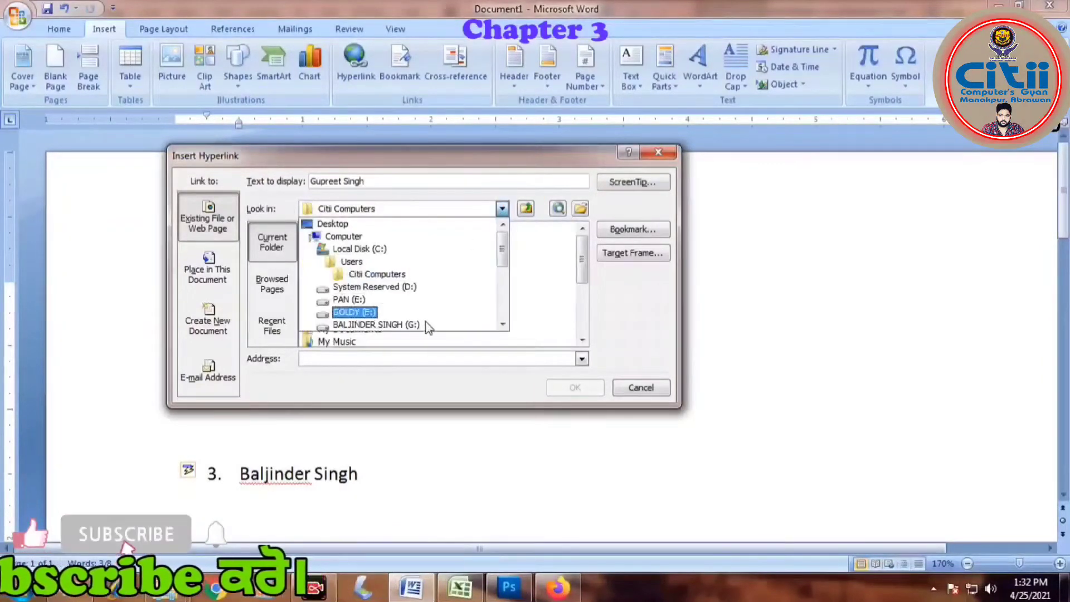
pyautogui.click(391, 324)
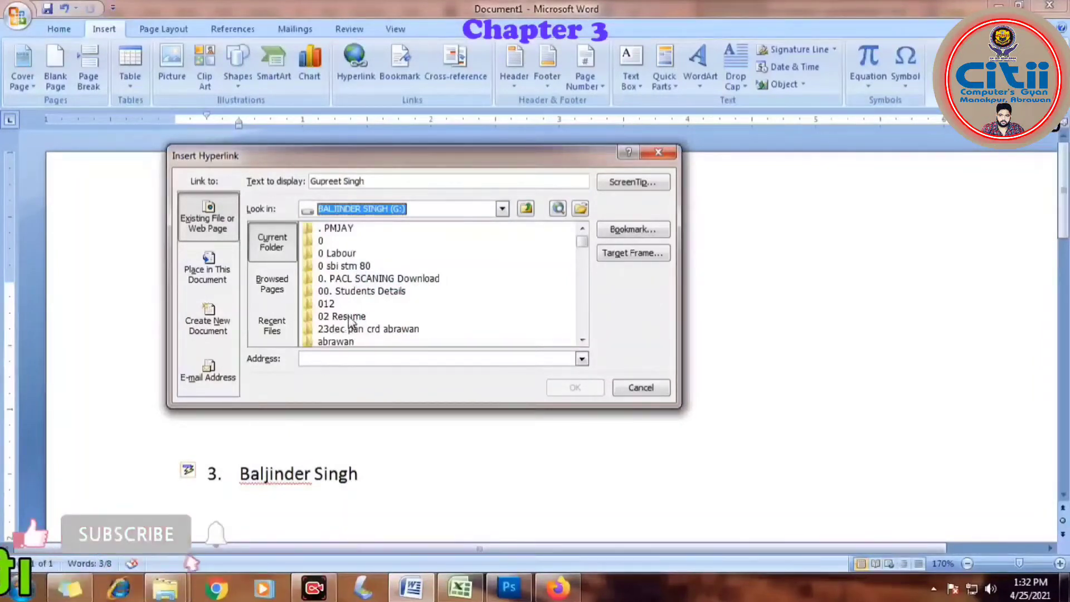
pyautogui.doubleClick(348, 316)
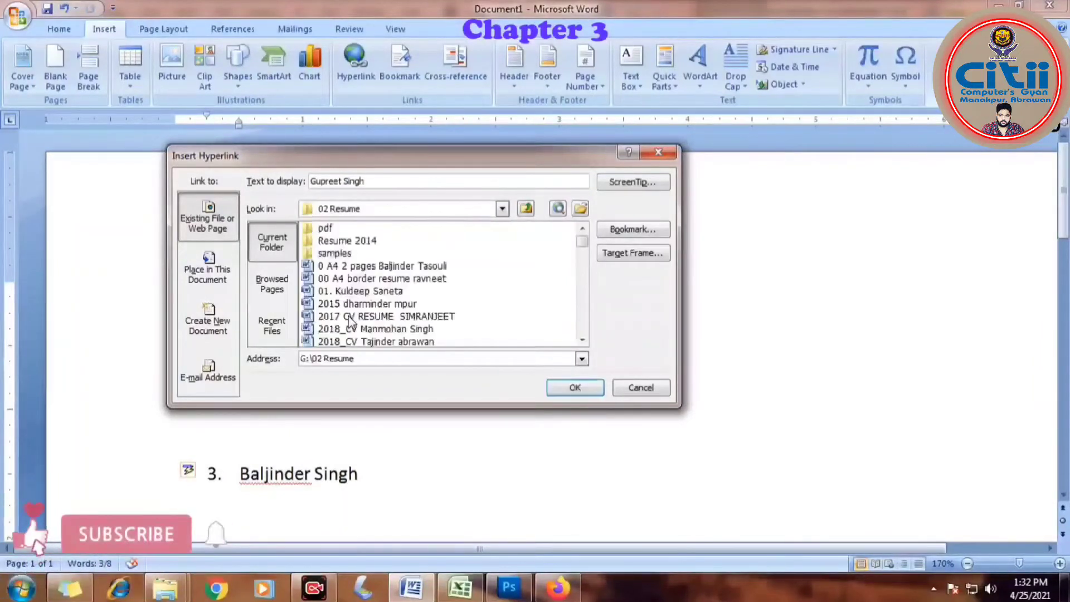
pyautogui.doubleClick(340, 254)
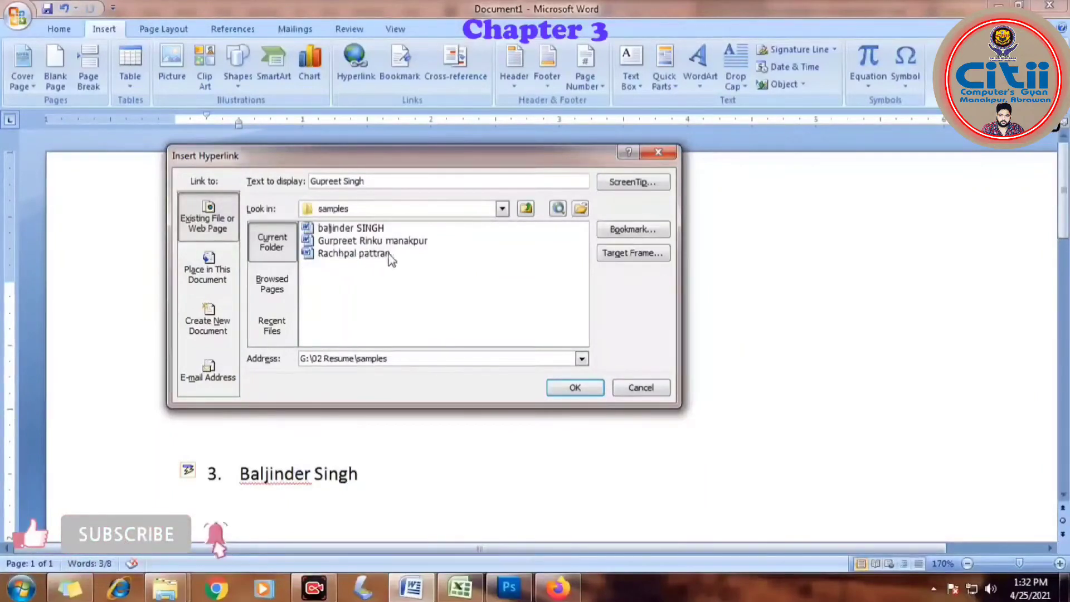
pyautogui.moveTo(379, 166); pyautogui.dragTo(602, 164)
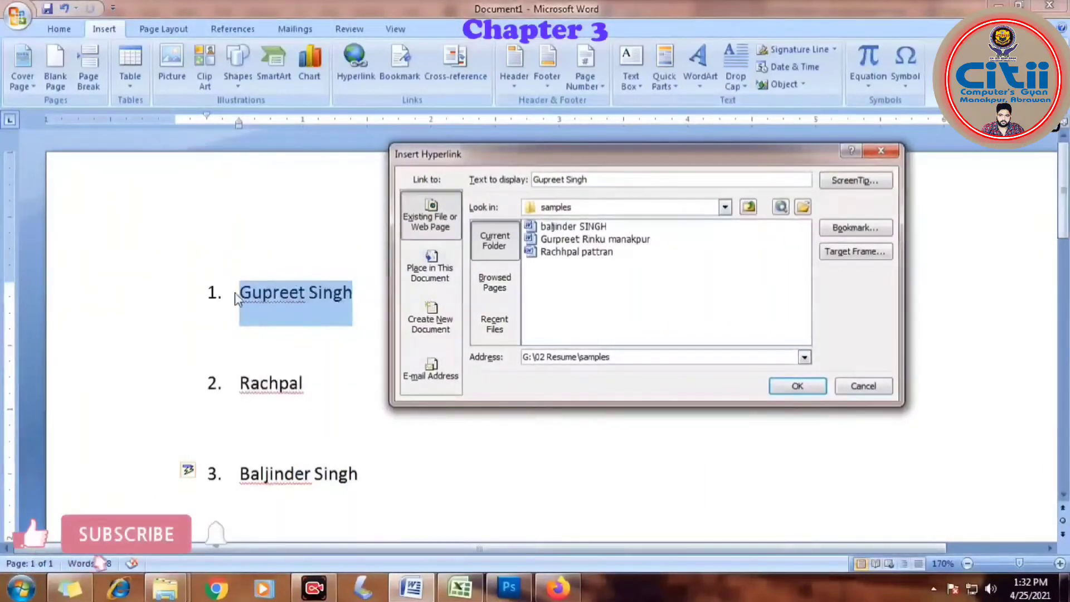
pyautogui.click(564, 240)
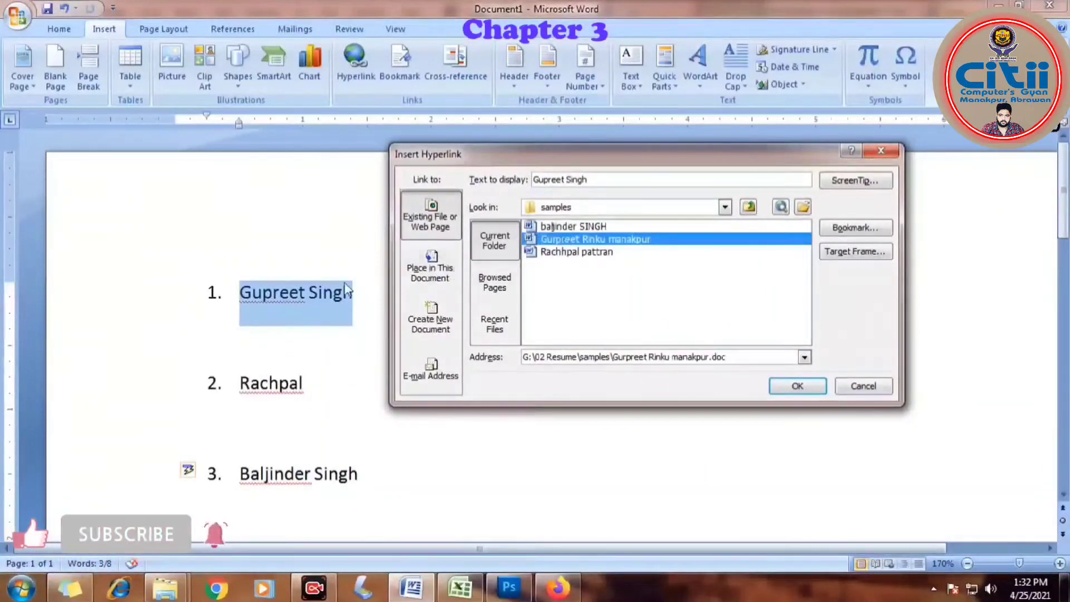
pyautogui.click(809, 393)
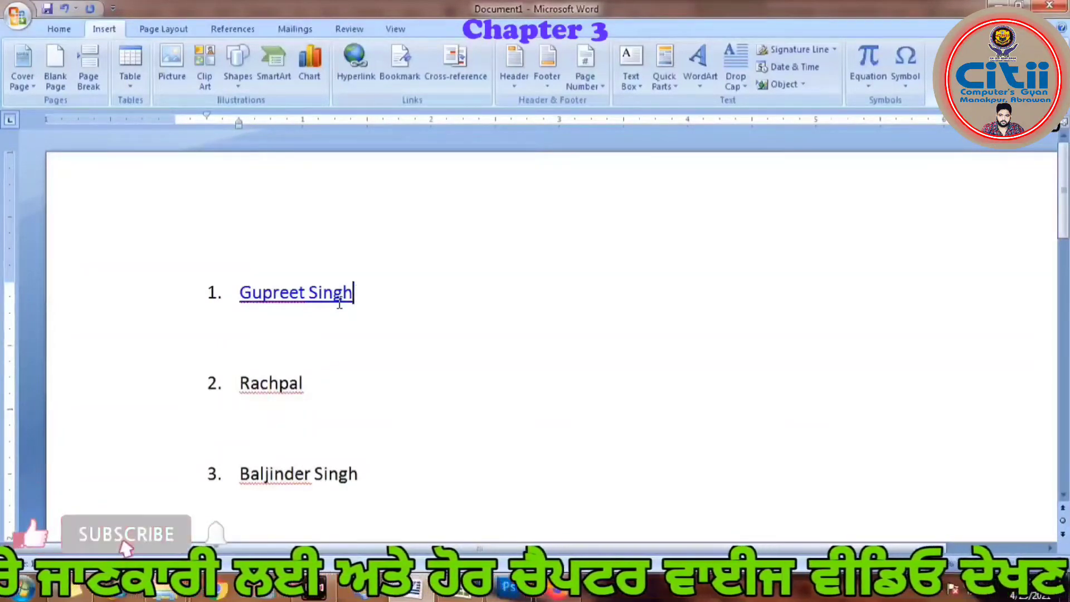
# Hyperlink the second name to its resume file in G:\02 Resume\samples
pyautogui.moveTo(311, 386); pyautogui.dragTo(240, 384)
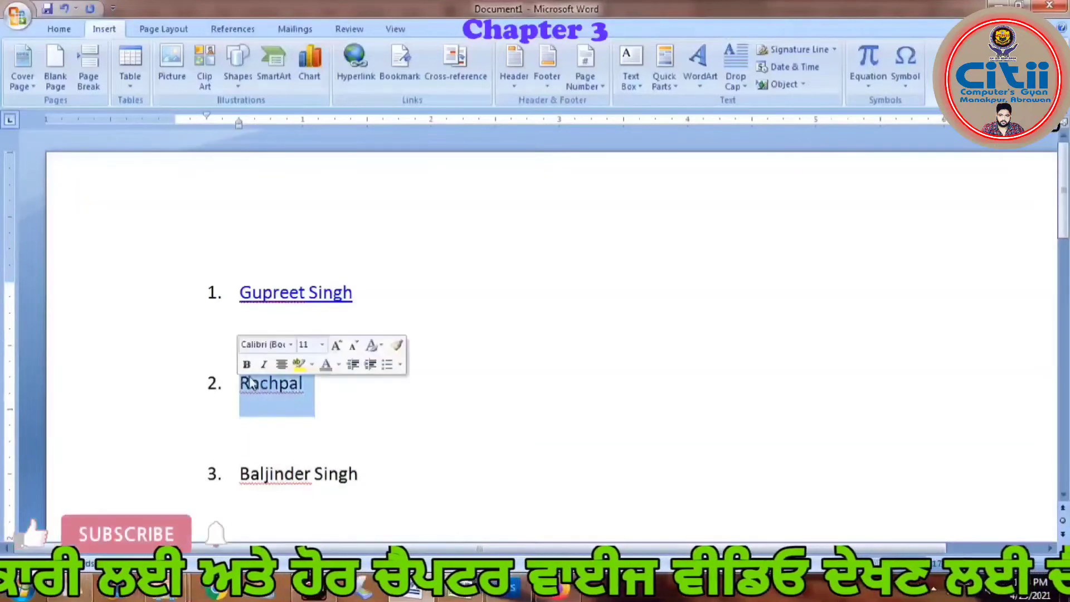
pyautogui.hotkey('ctrl', 'k')
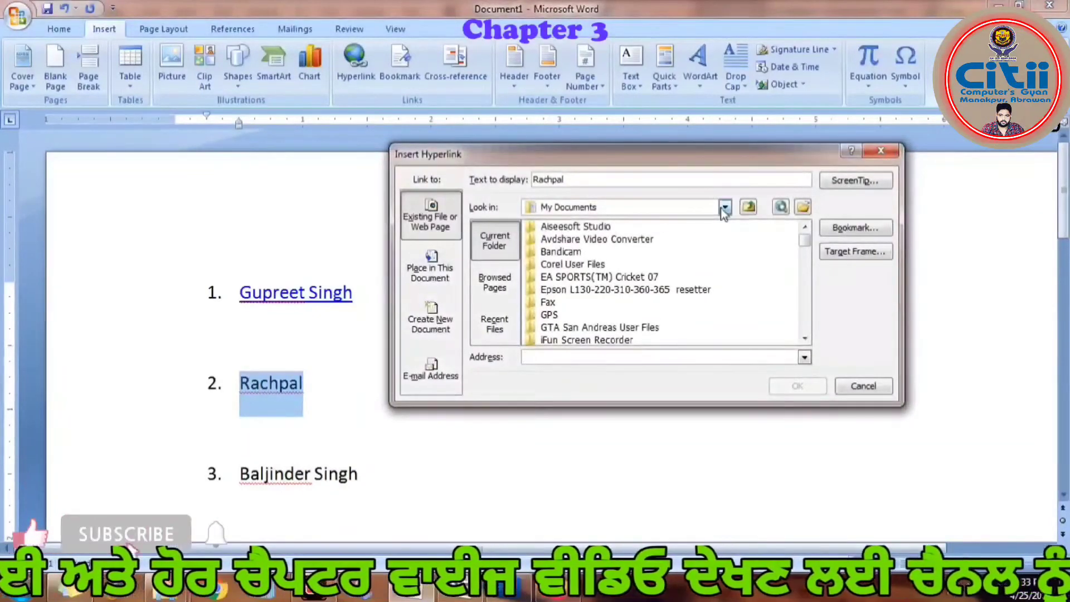
pyautogui.click(724, 207)
pyautogui.scroll(-1, 628, 320)
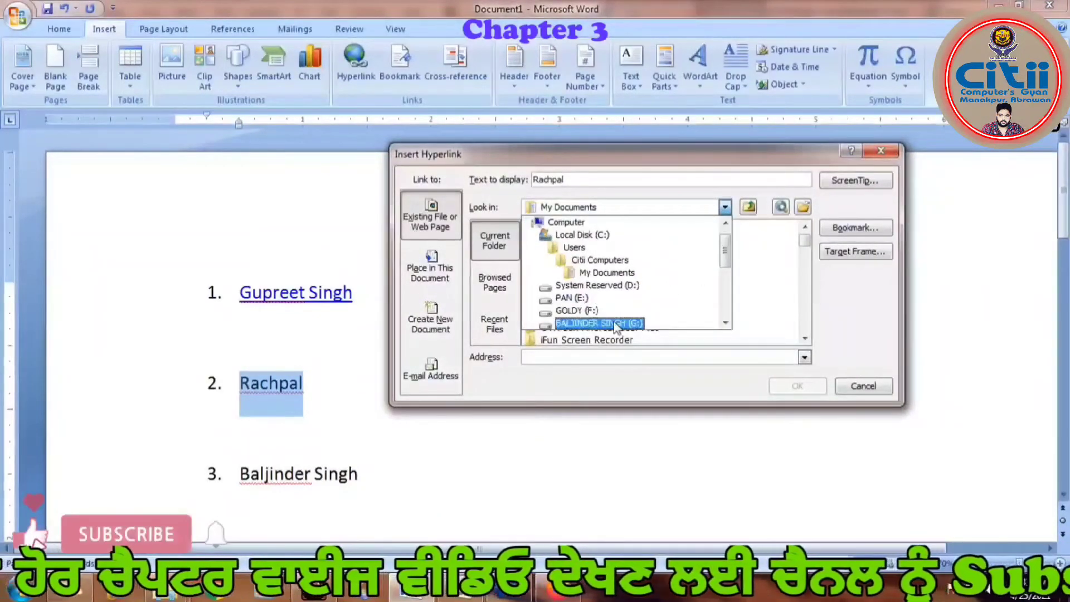
pyautogui.click(614, 322)
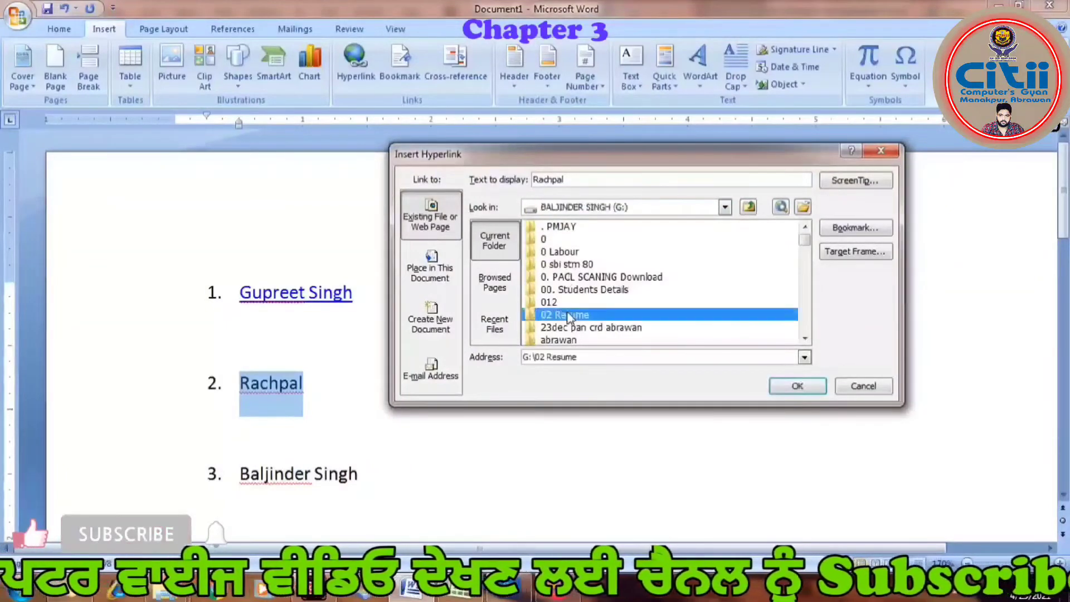
pyautogui.doubleClick(564, 315)
pyautogui.doubleClick(562, 252)
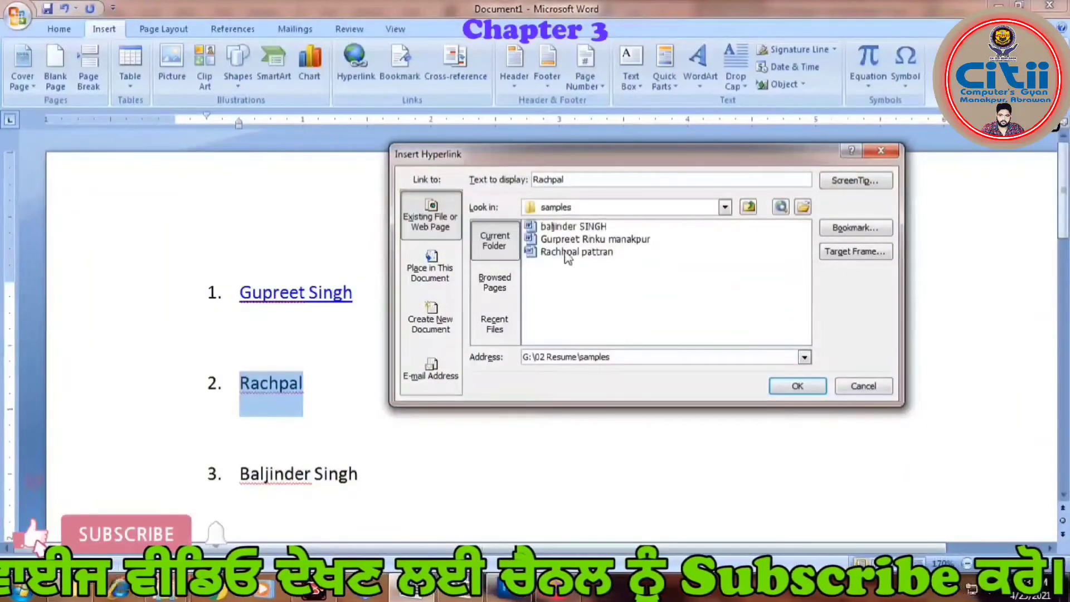
pyautogui.doubleClick(573, 252)
# Hyperlink the third name to its resume file in G:\02 Resume\samples
pyautogui.moveTo(383, 471); pyautogui.dragTo(265, 474)
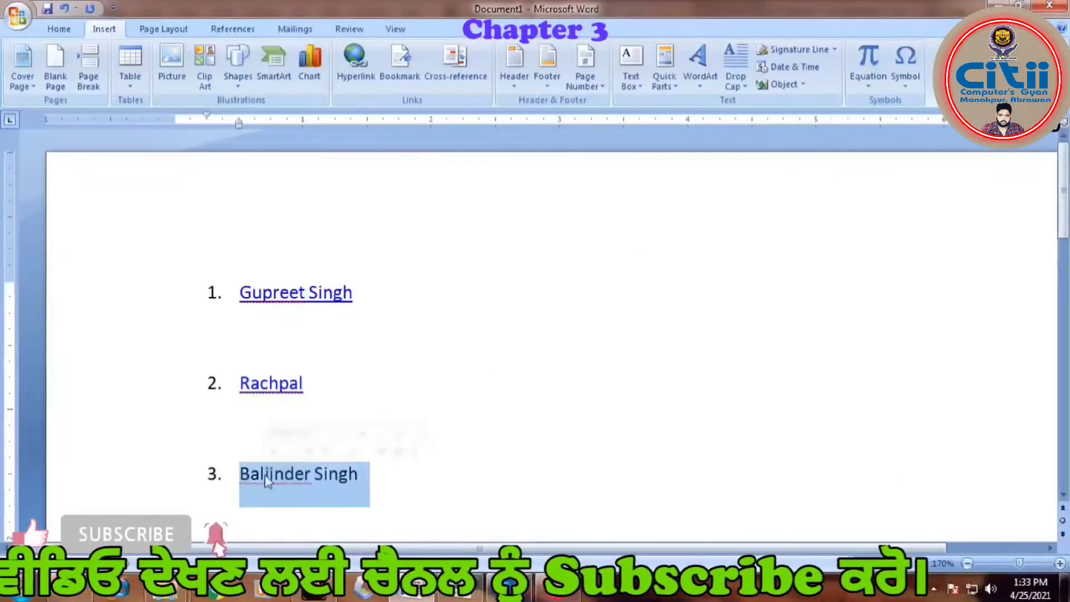
pyautogui.hotkey('ctrl', 'k')
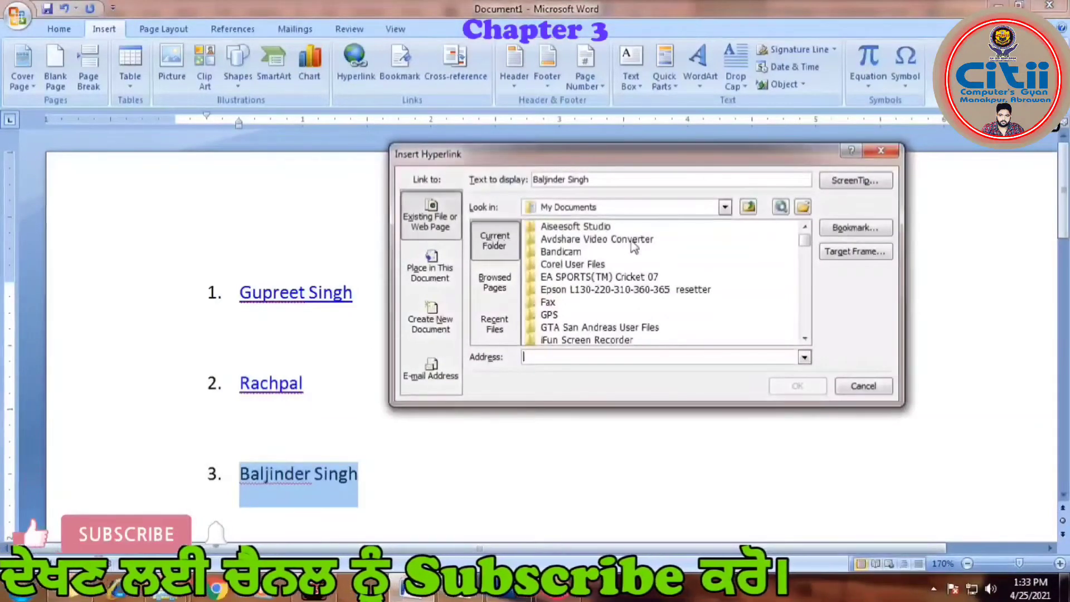
pyautogui.click(724, 208)
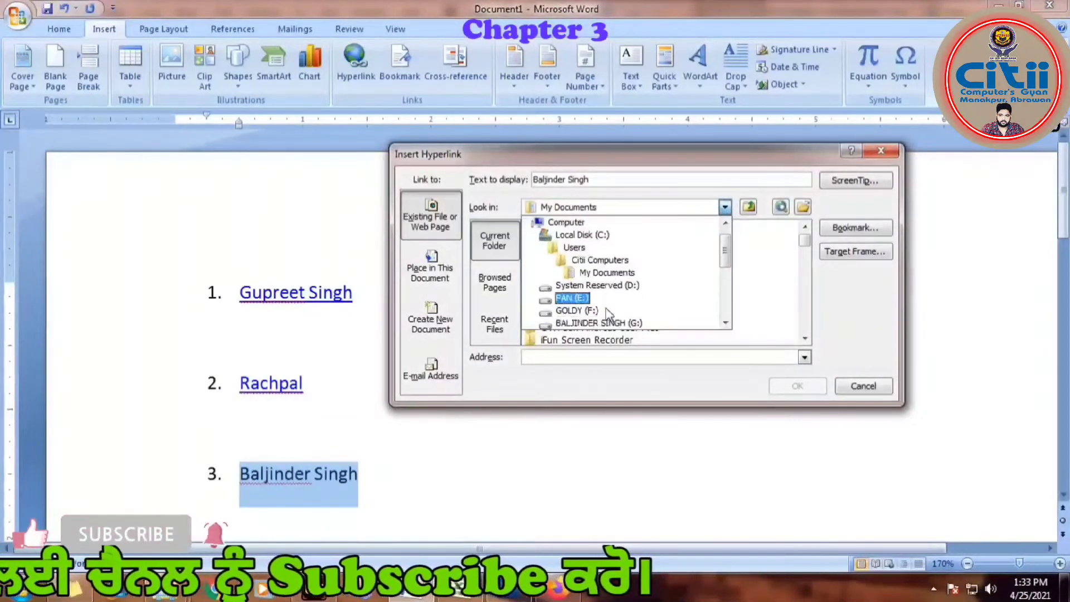
pyautogui.click(591, 322)
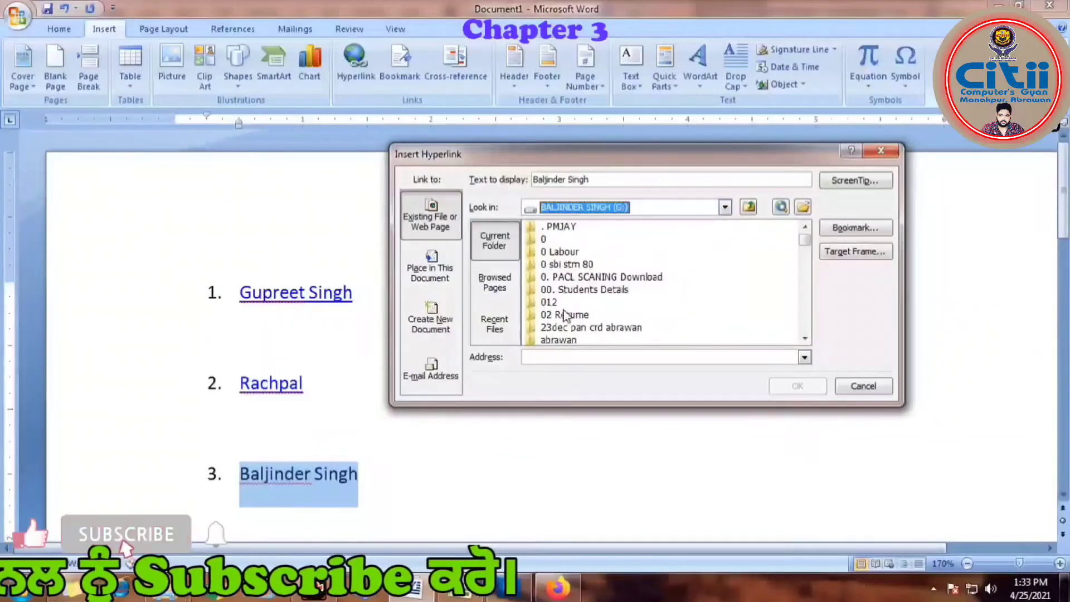
pyautogui.doubleClick(563, 314)
pyautogui.doubleClick(561, 252)
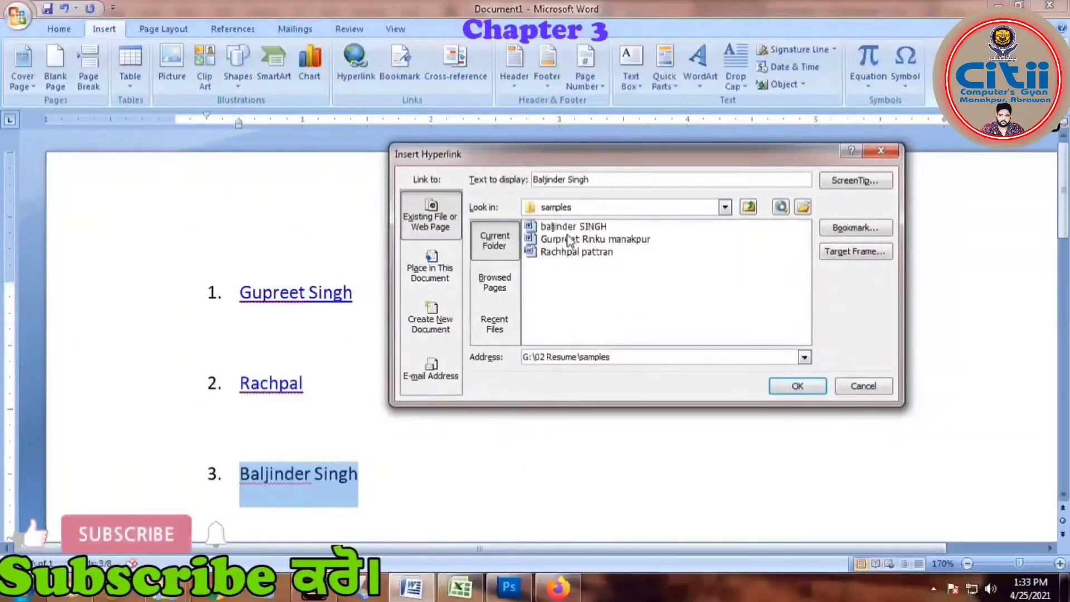
pyautogui.doubleClick(595, 228)
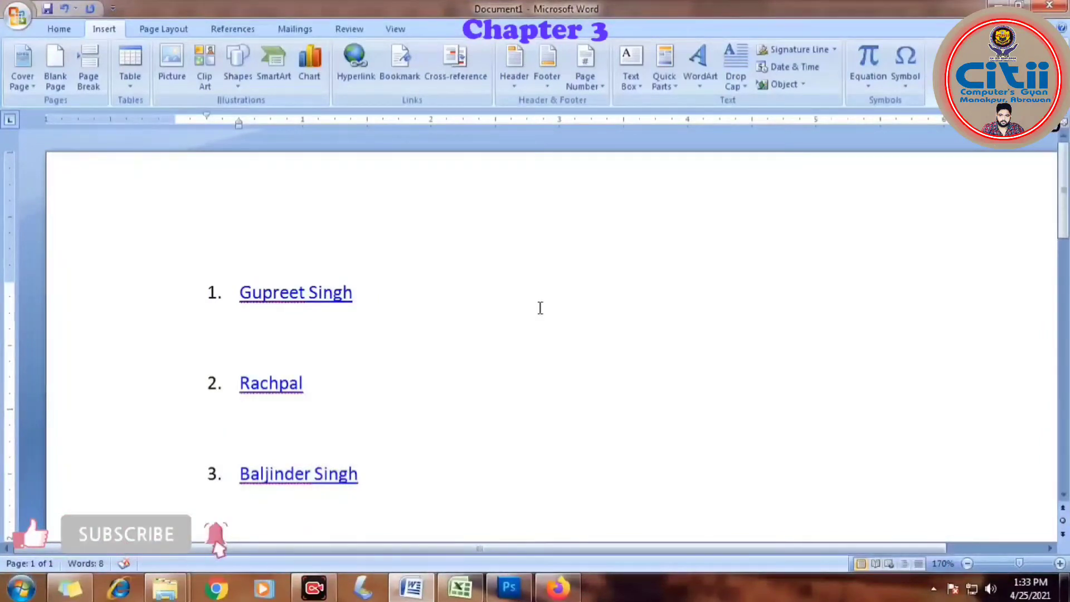
# Save the document as 'index' in the G:\02 Resume\samples folder
pyautogui.click(16, 22)
pyautogui.click(39, 156)
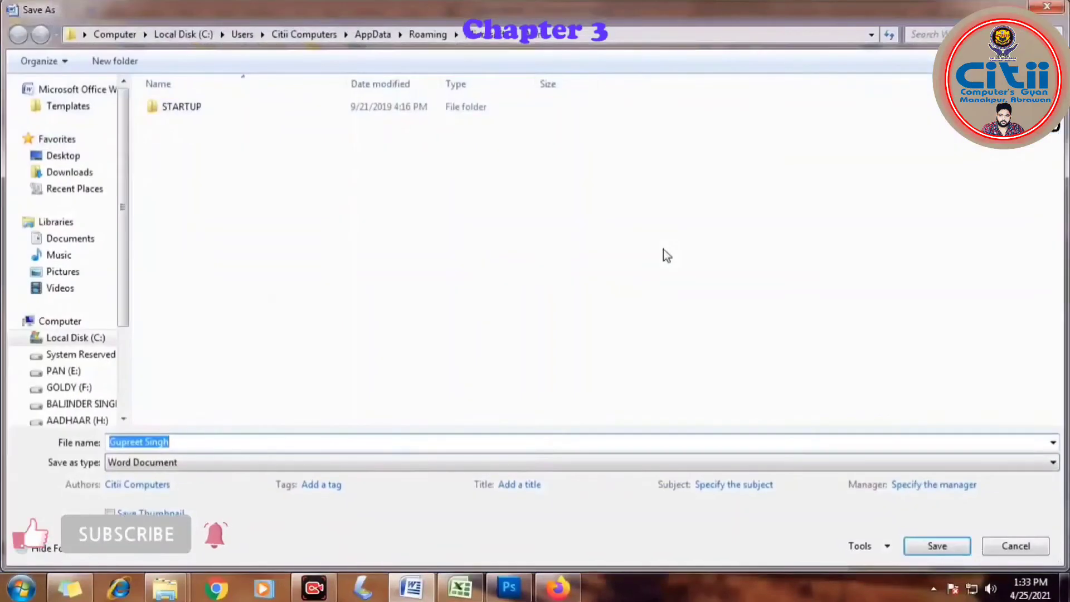
pyautogui.click(82, 405)
pyautogui.doubleClick(176, 205)
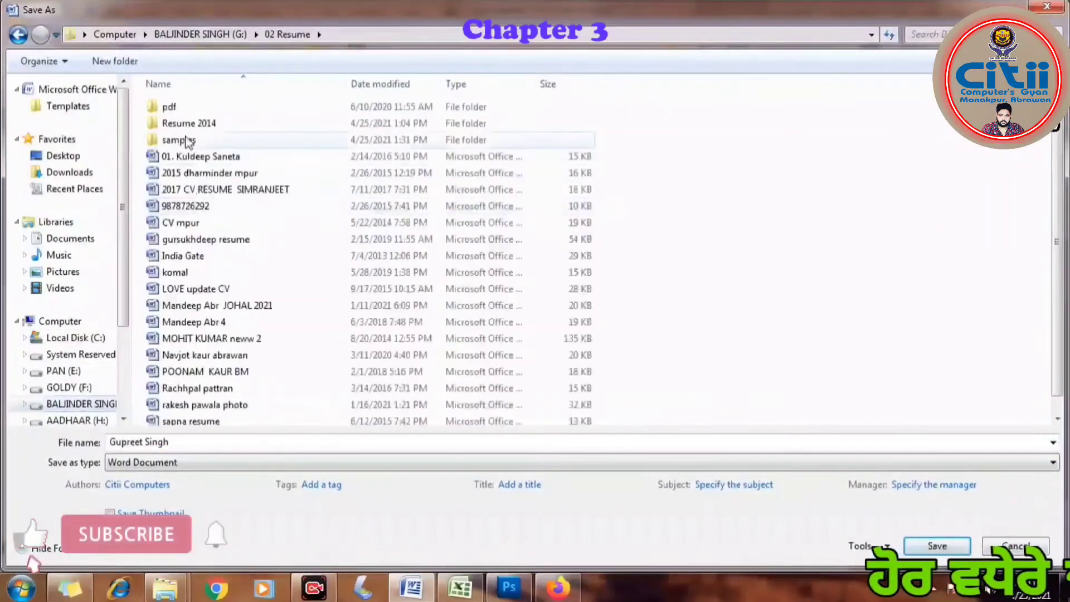
pyautogui.doubleClick(188, 142)
pyautogui.tripleClick(191, 442)
pyautogui.write('in')
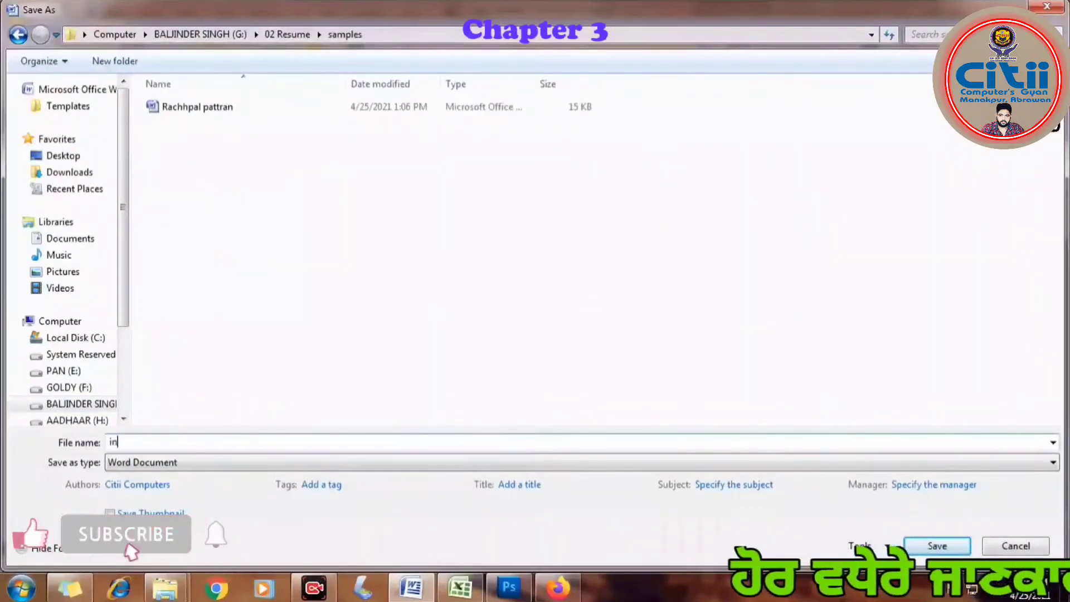
pyautogui.write('dex')
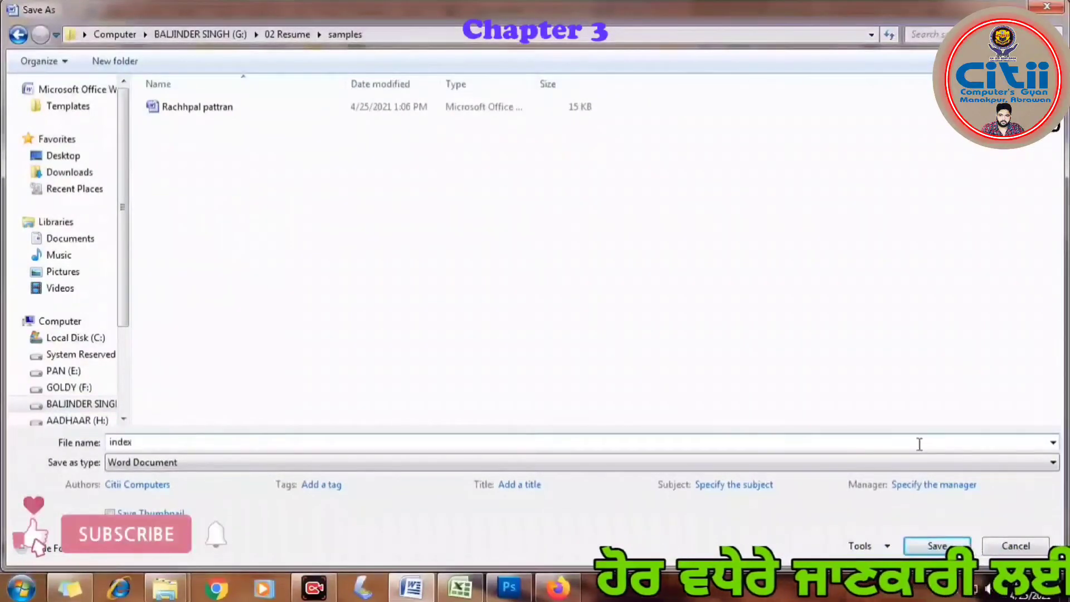
pyautogui.press('Return')
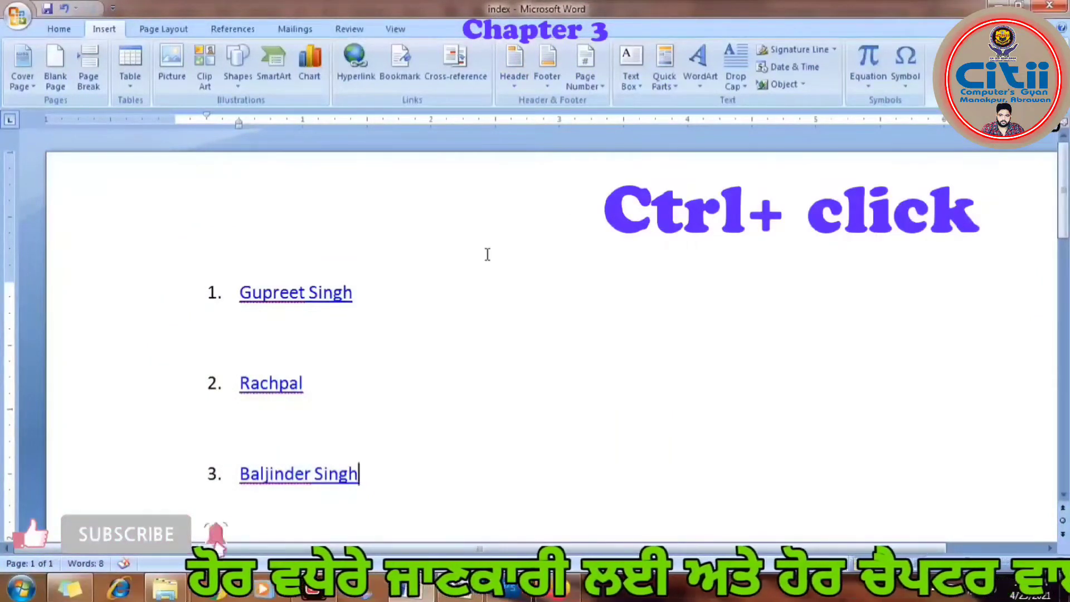
# In Rachpal's resume, put a right-aligned BACK link to index in the top-right cell and follow it
pyautogui.keyDown('ctrl'); pyautogui.click(287, 397); pyautogui.keyUp('ctrl')
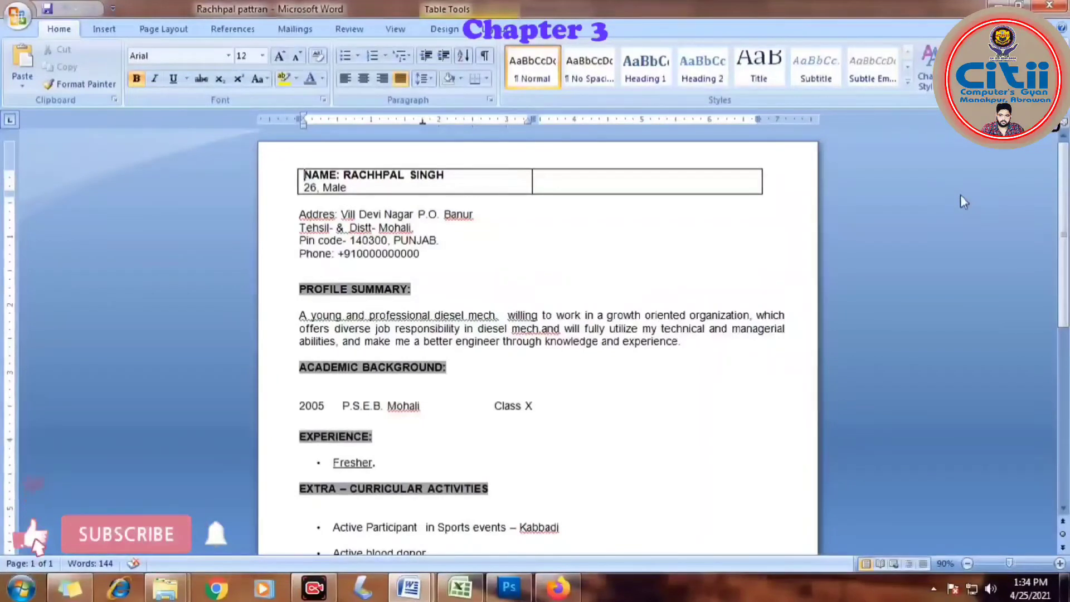
pyautogui.click(756, 176)
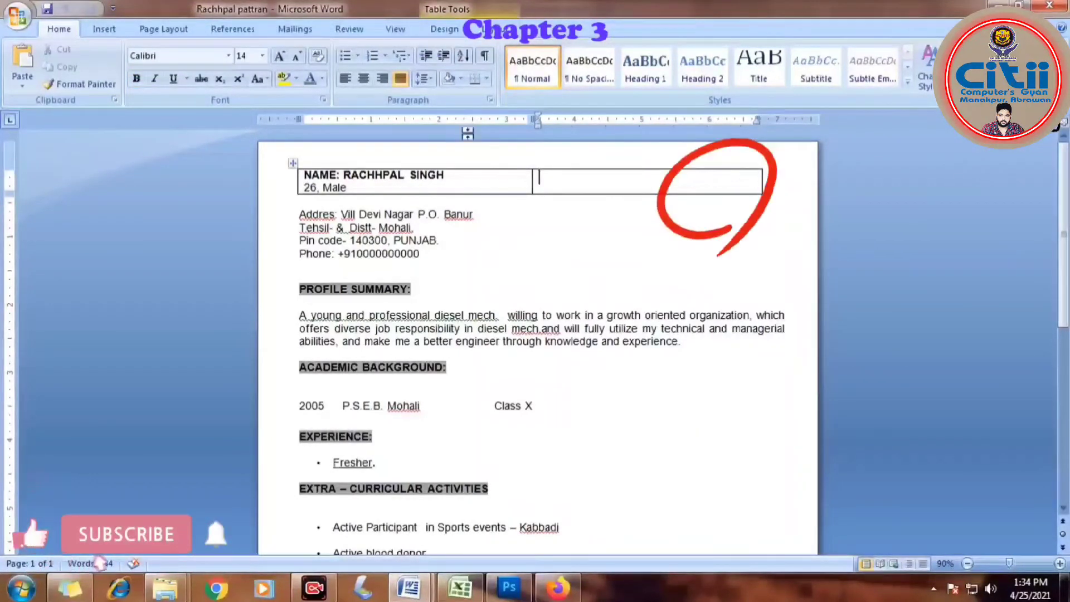
pyautogui.click(380, 81)
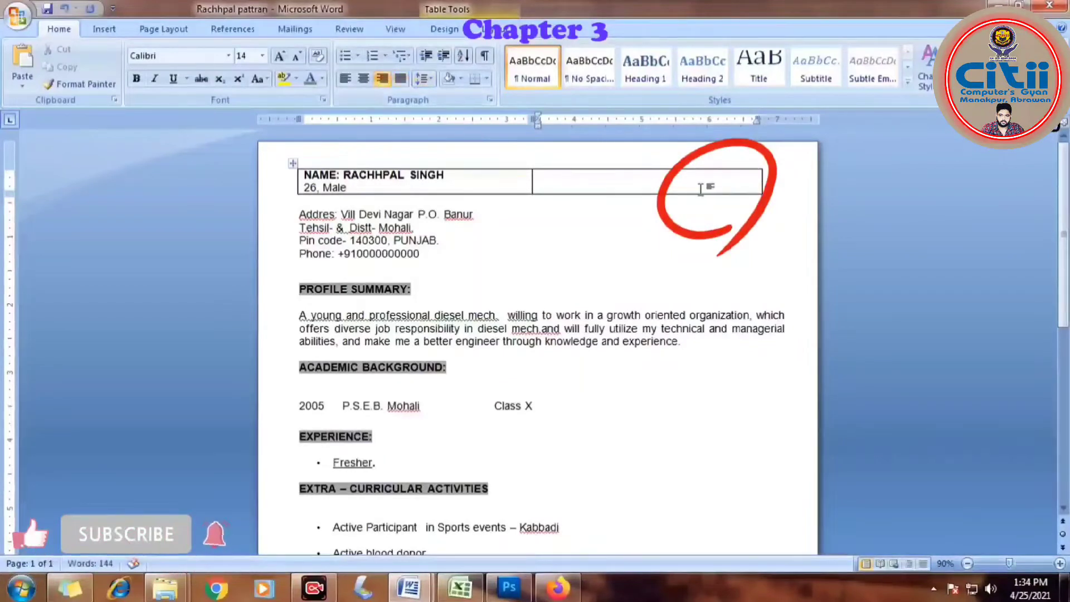
pyautogui.write('BACK')
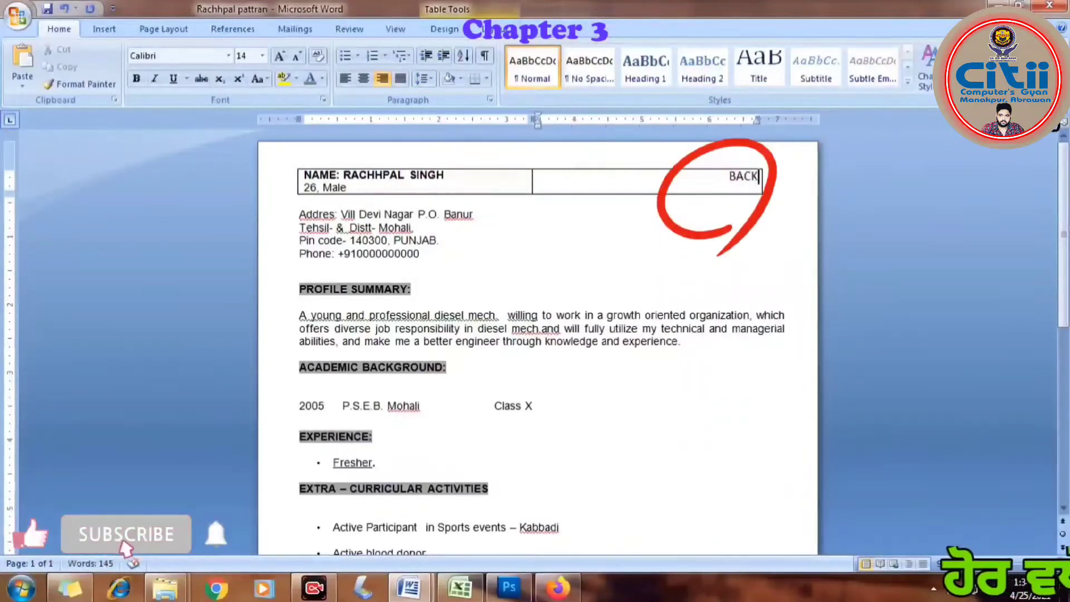
pyautogui.moveTo(758, 176); pyautogui.dragTo(700, 190)
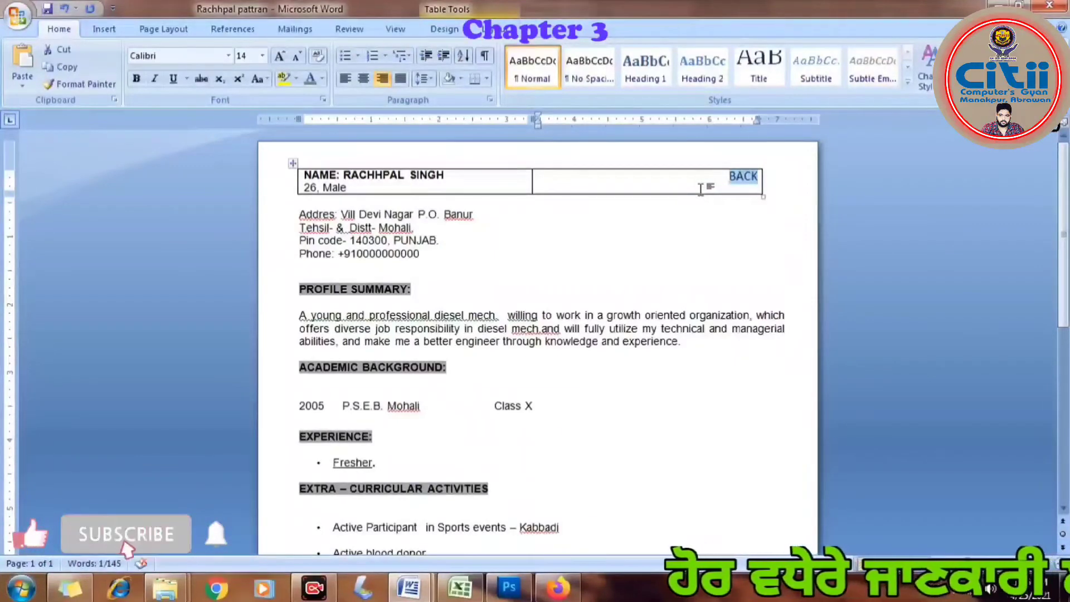
pyautogui.hotkey('ctrl', 'k')
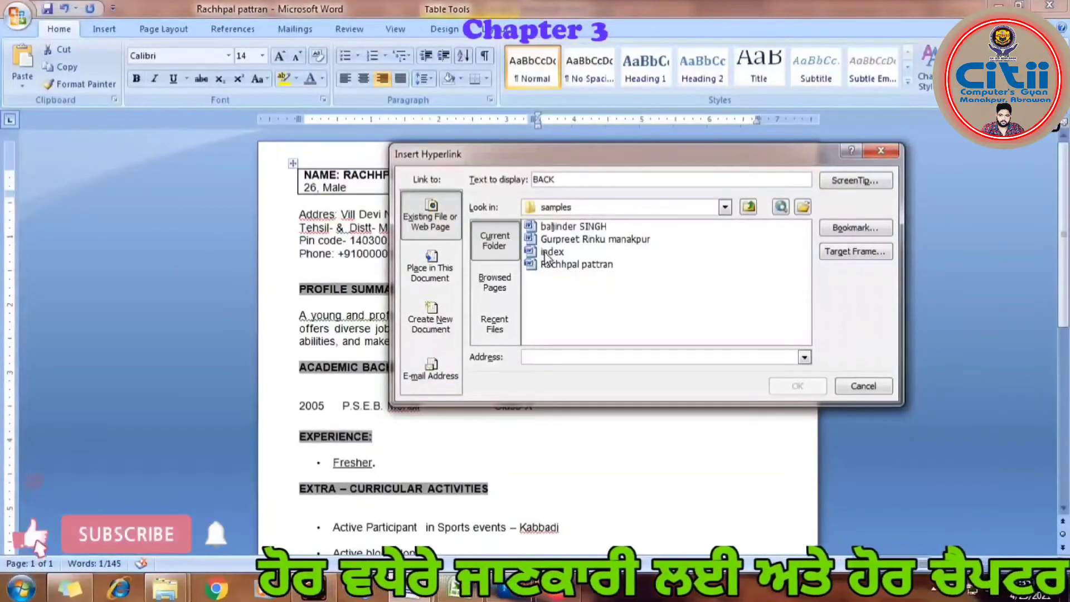
pyautogui.click(566, 254)
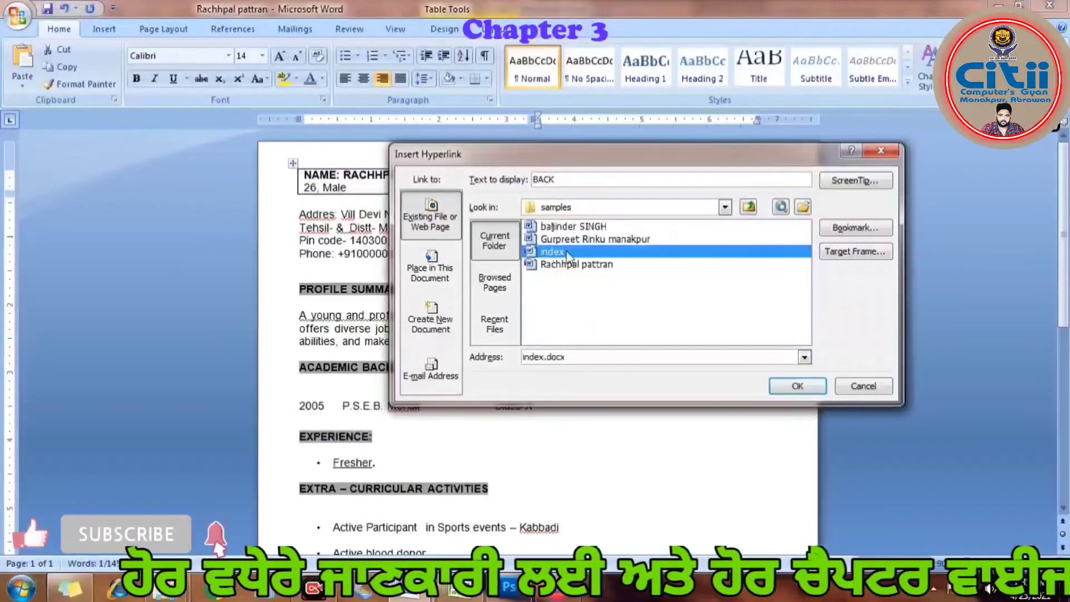
pyautogui.doubleClick(557, 253)
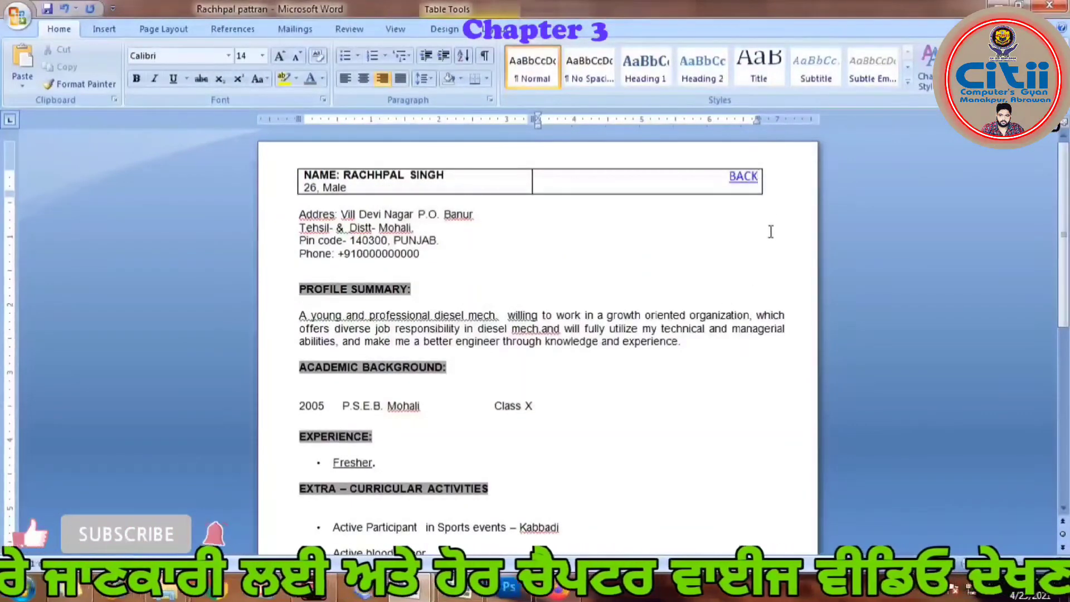
pyautogui.keyDown('ctrl'); pyautogui.click(753, 178); pyautogui.keyUp('ctrl')
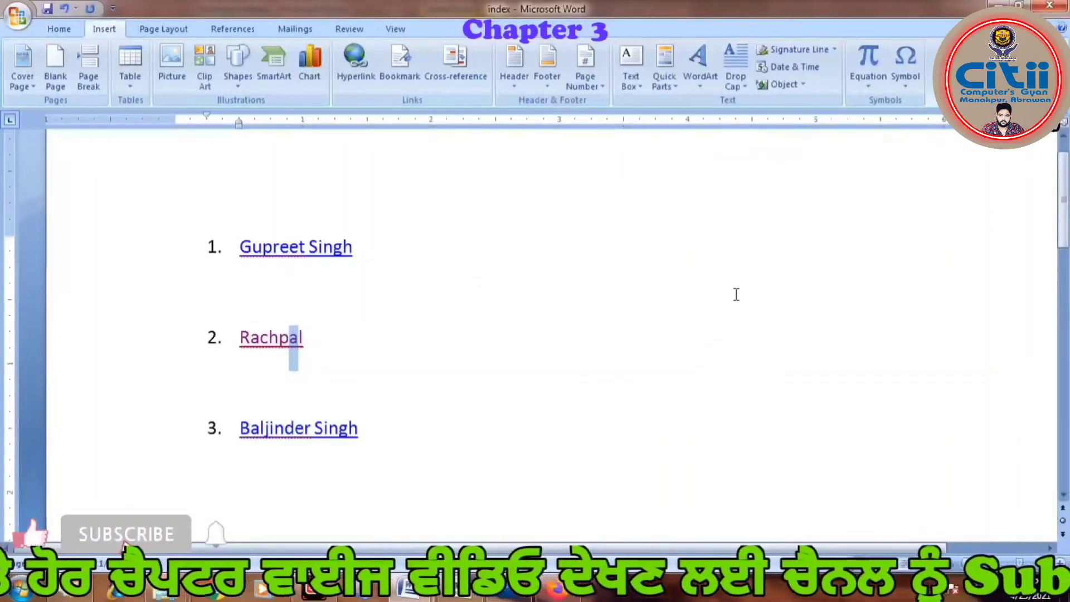
pyautogui.keyDown('ctrl'); pyautogui.click(341, 265); pyautogui.keyUp('ctrl')
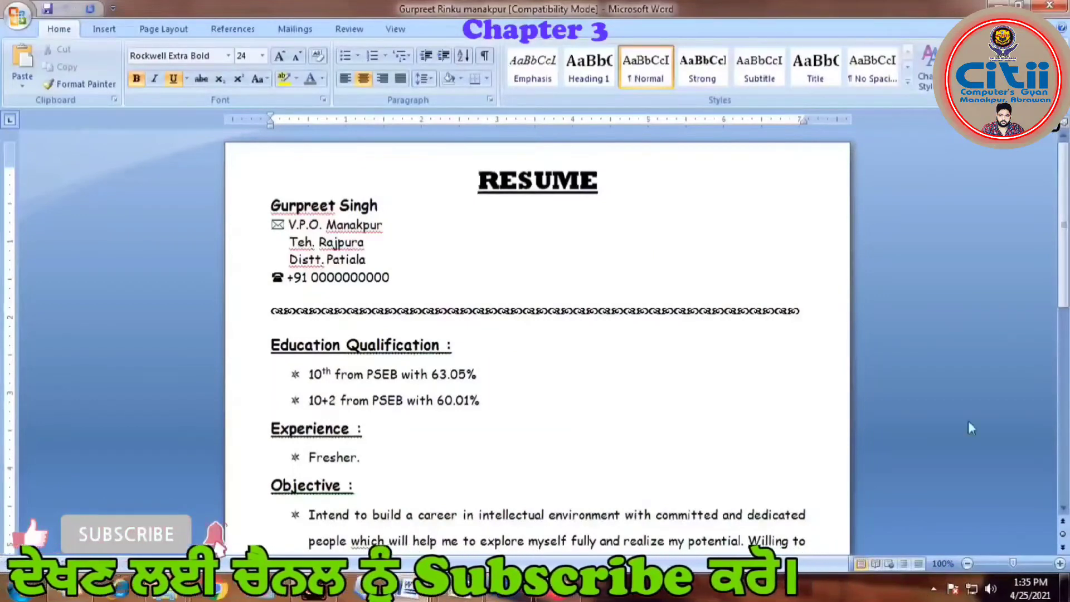
pyautogui.click(502, 209)
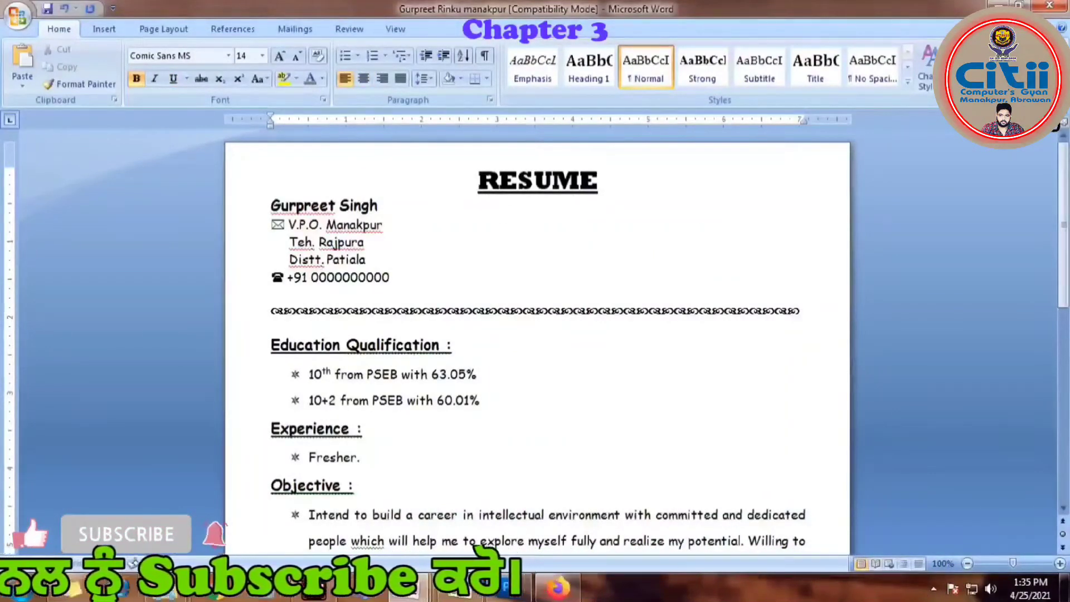
pyautogui.press('Tab')
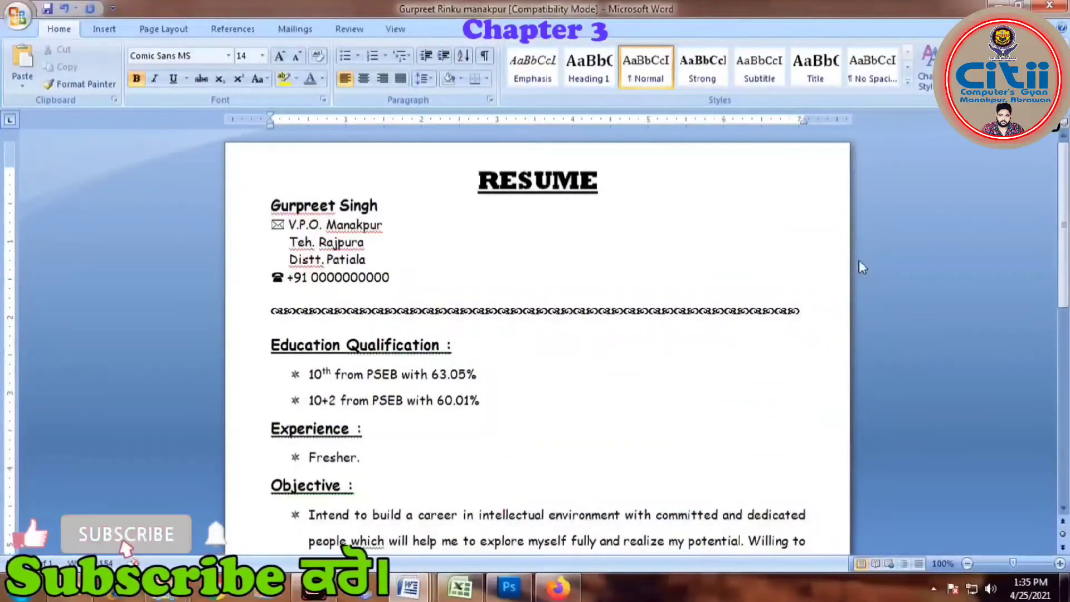
pyautogui.write('BACK')
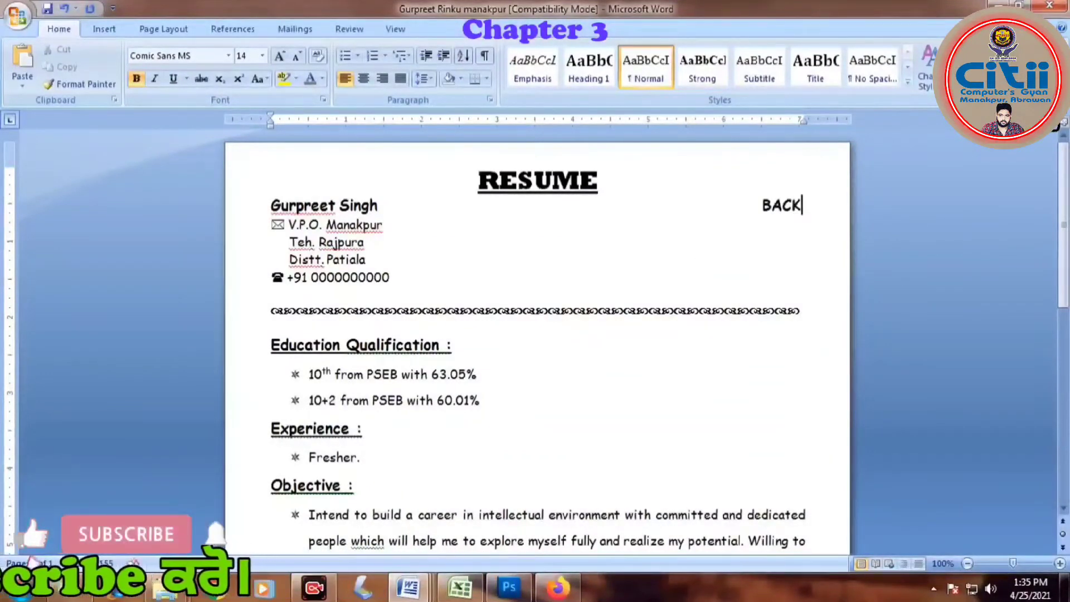
pyautogui.hotkey('shift', 'Left')
pyautogui.hotkey('shift', 'Left')
pyautogui.hotkey('shift', 'Left')
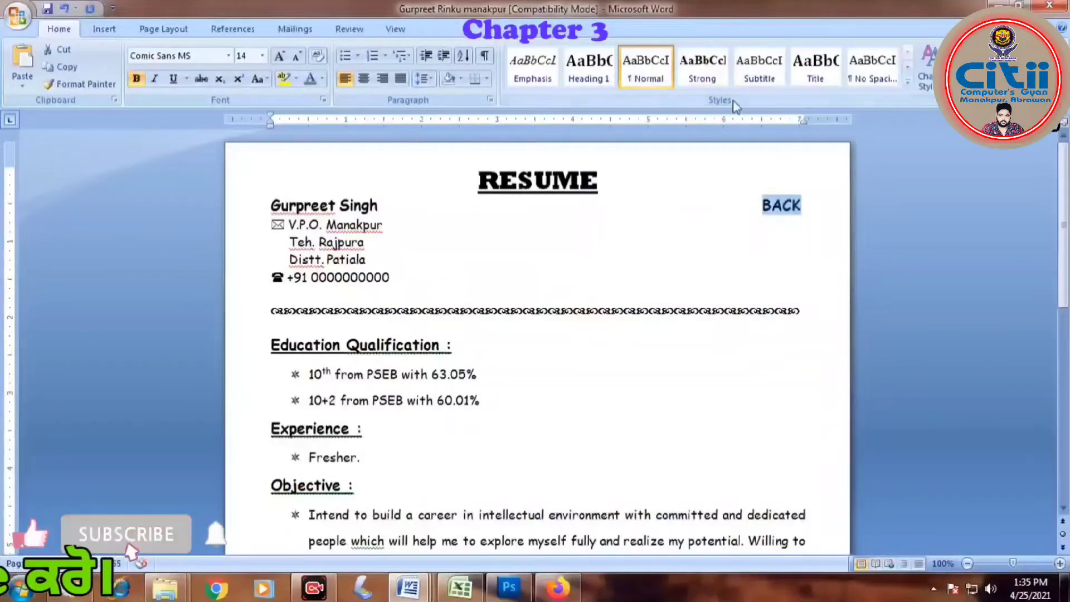
pyautogui.hotkey('ctrl', 'k')
pyautogui.click(558, 248)
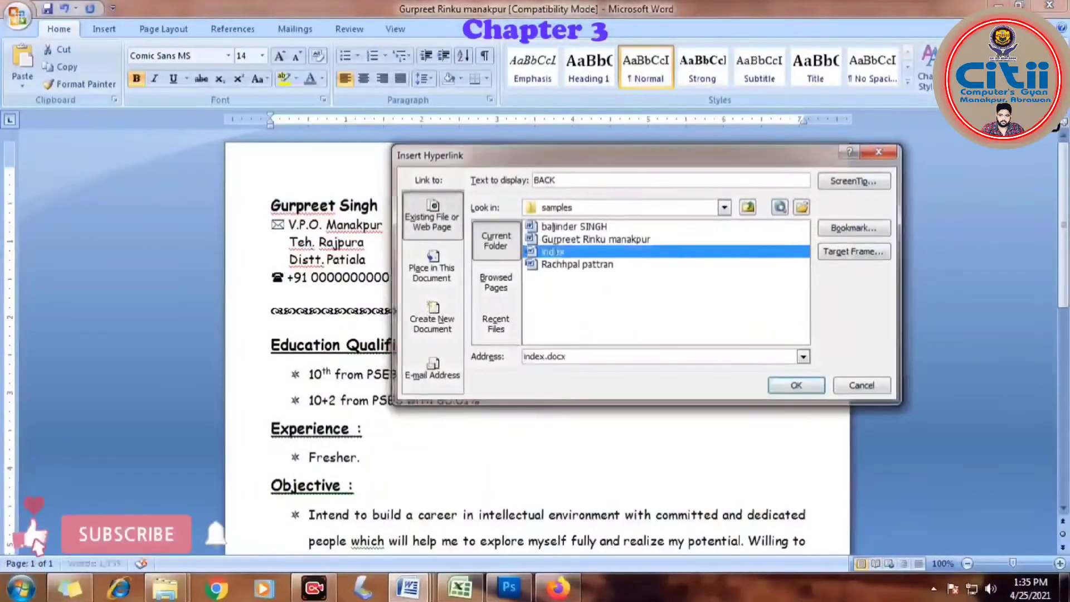
pyautogui.press('Return')
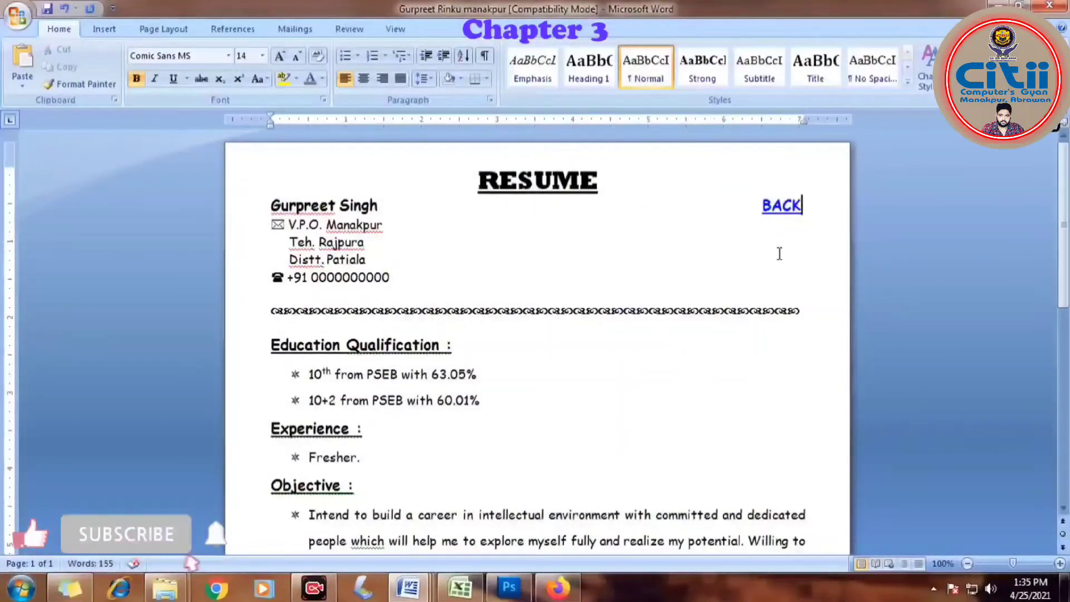
pyautogui.keyDown('ctrl'); pyautogui.click(782, 207); pyautogui.keyUp('ctrl')
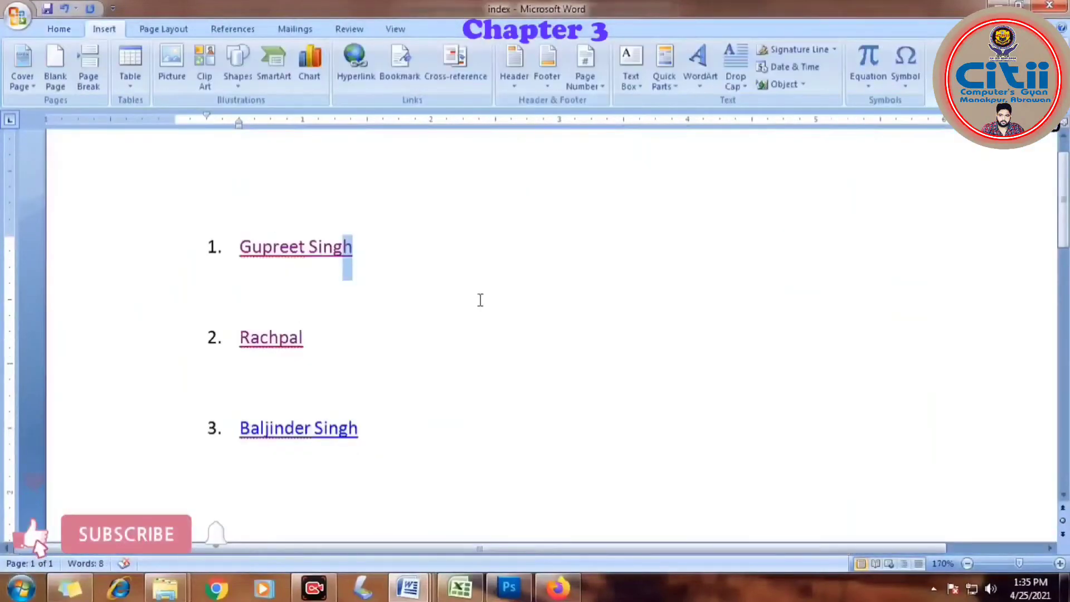
pyautogui.moveTo(364, 429); pyautogui.dragTo(240, 431)
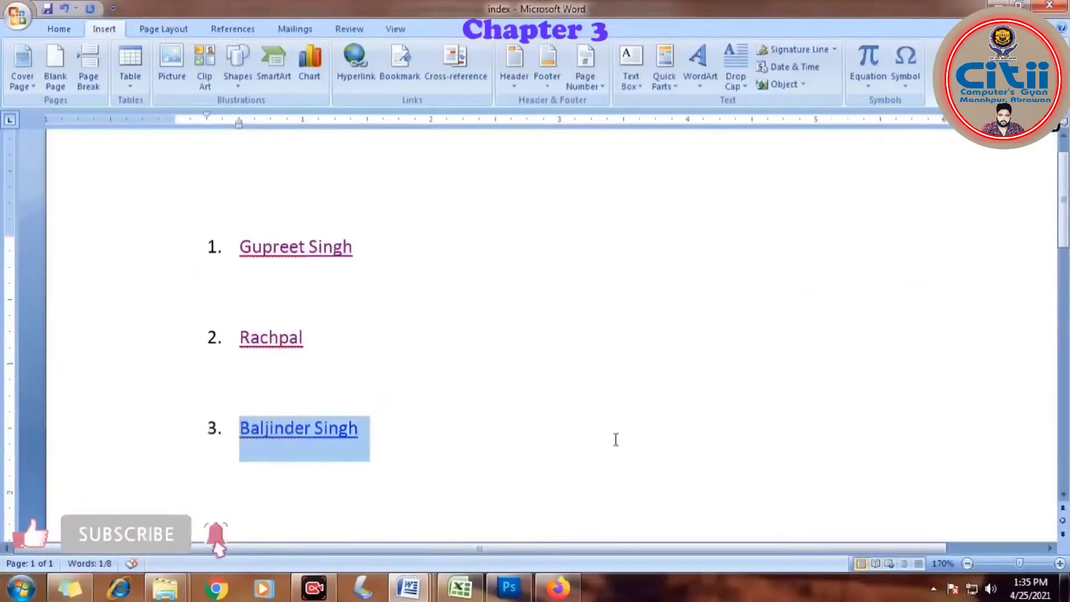
pyautogui.hotkey('ctrl', 'k')
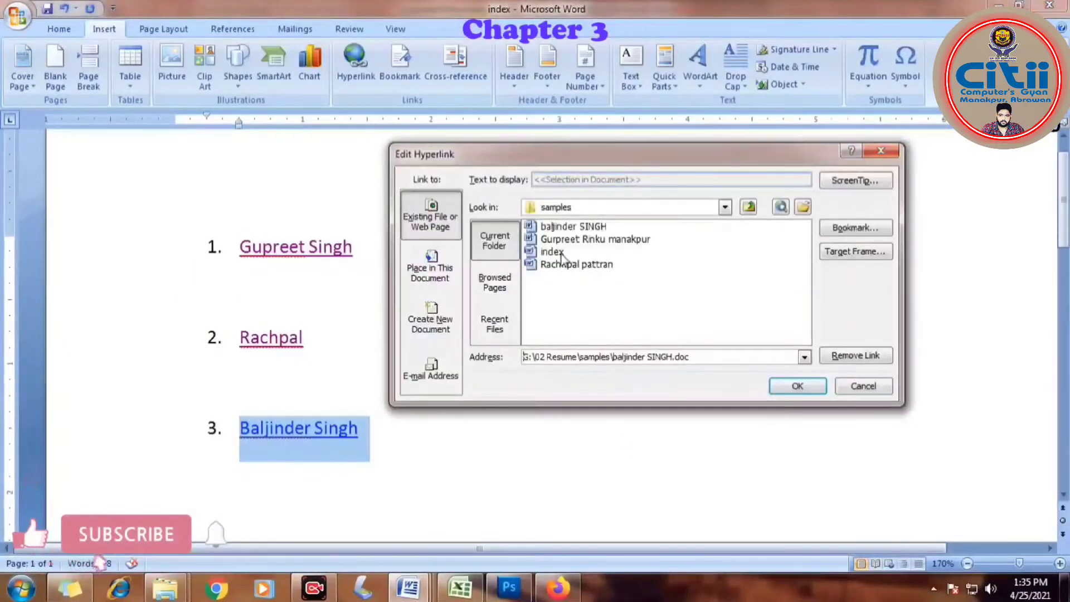
pyautogui.doubleClick(560, 254)
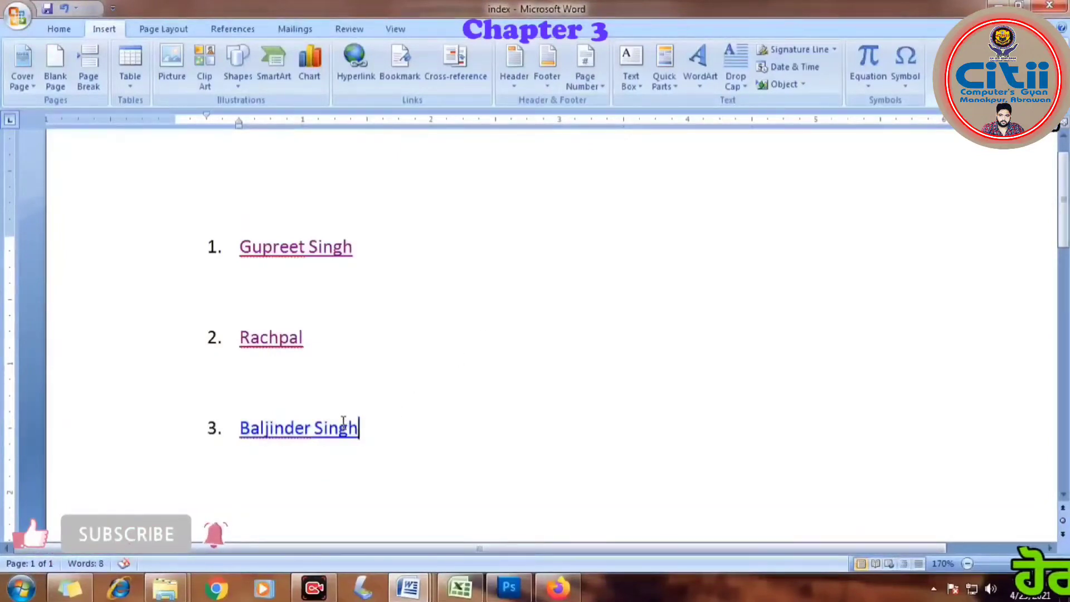
pyautogui.moveTo(360, 428); pyautogui.dragTo(241, 430)
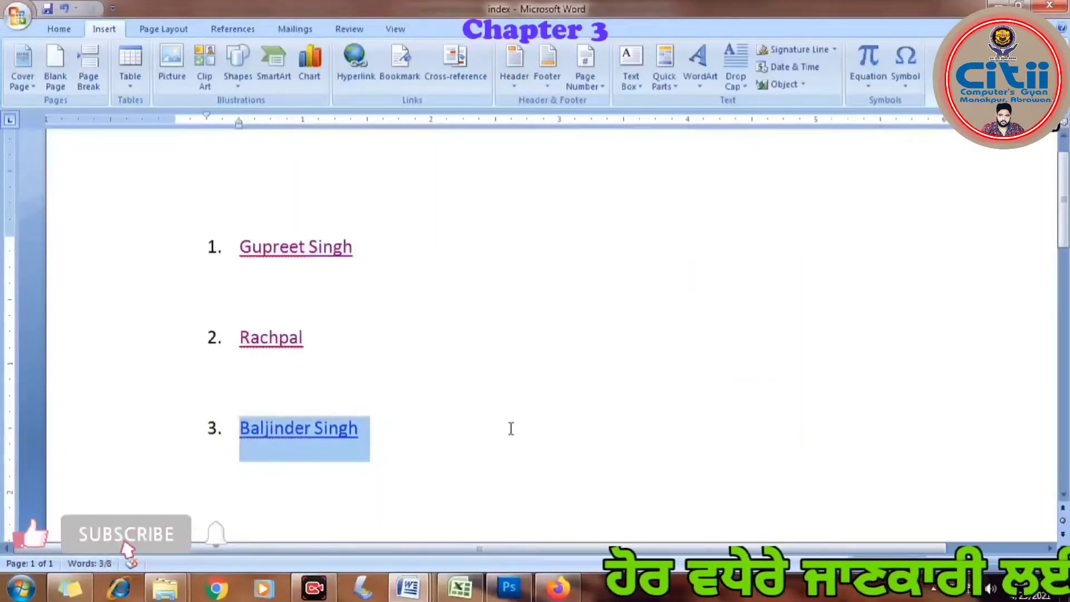
pyautogui.hotkey('ctrl', 'z')
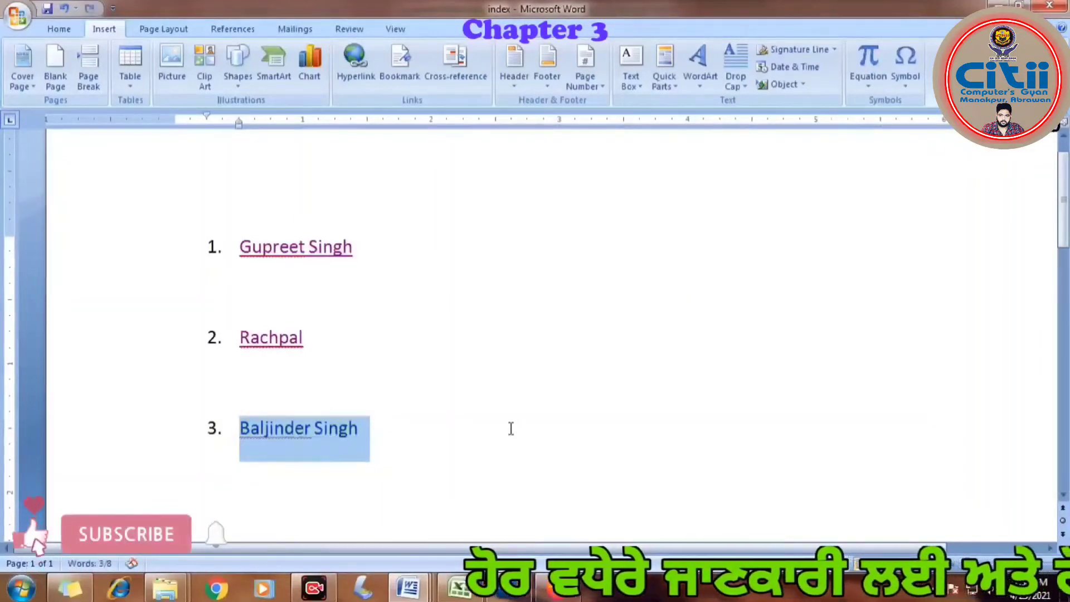
pyautogui.hotkey('ctrl', 'z')
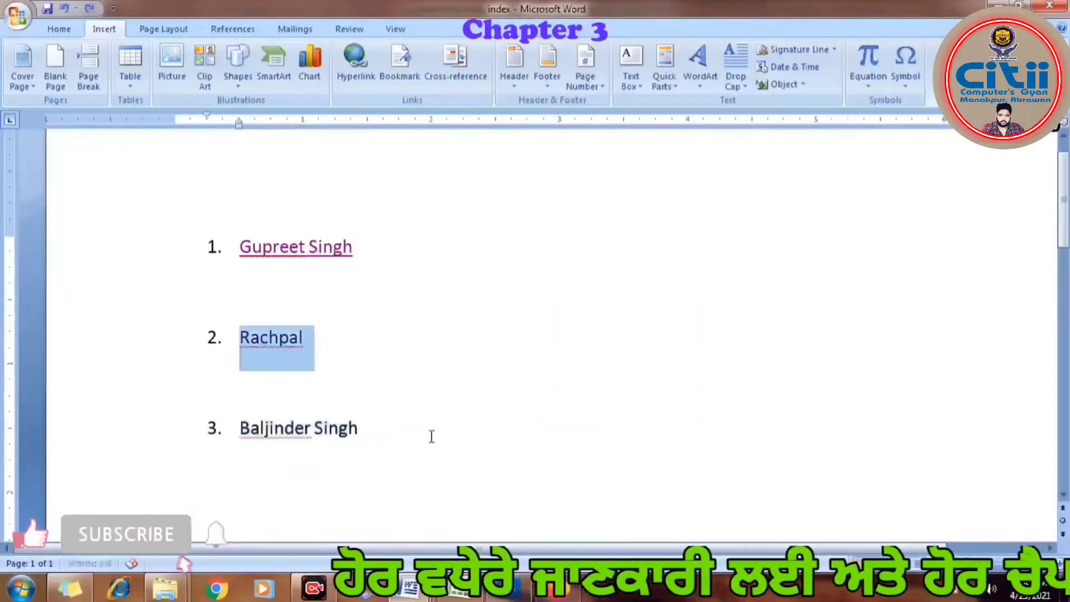
pyautogui.hotkey('ctrl', 'y')
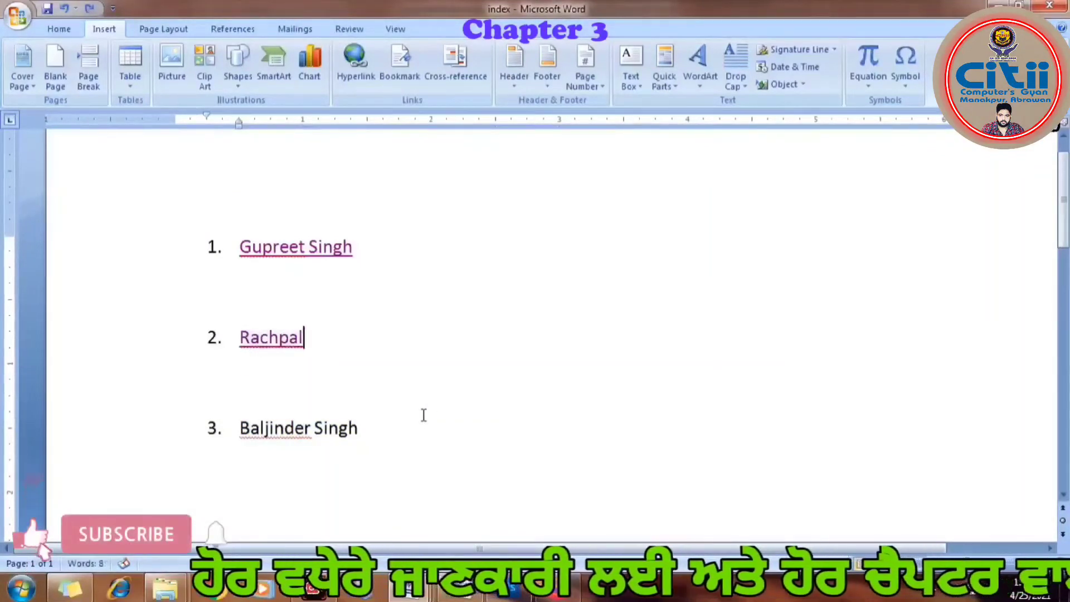
pyautogui.tripleClick(422, 416)
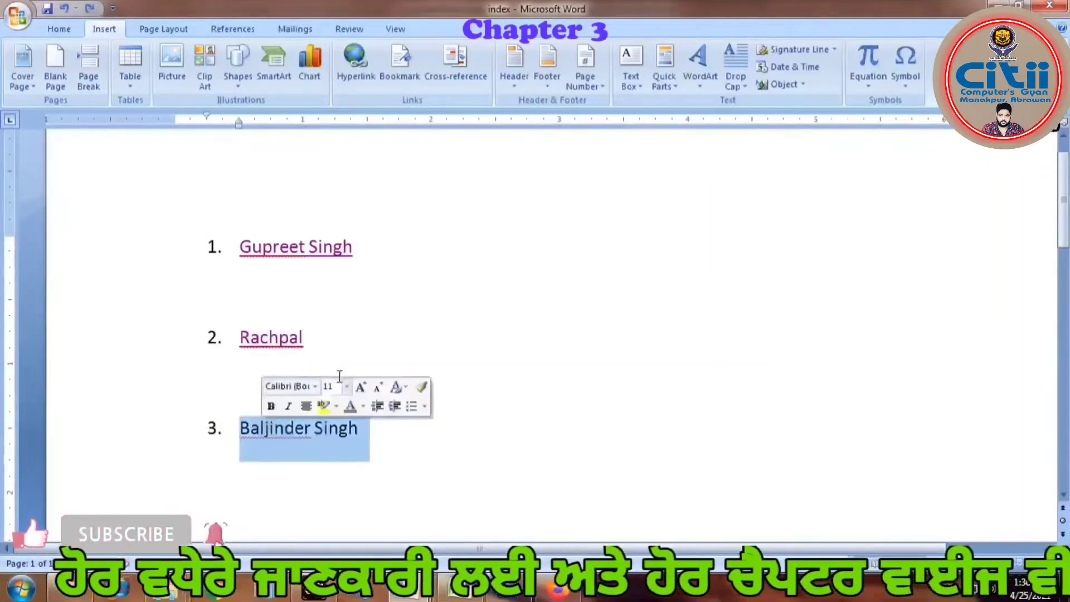
pyautogui.hotkey('ctrl', 'k')
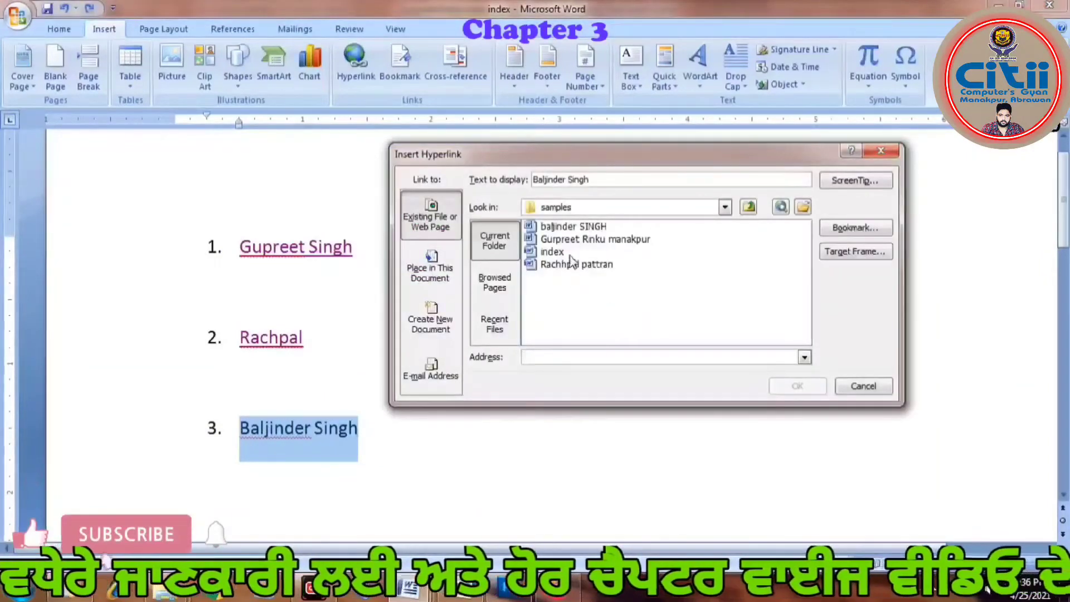
pyautogui.doubleClick(569, 251)
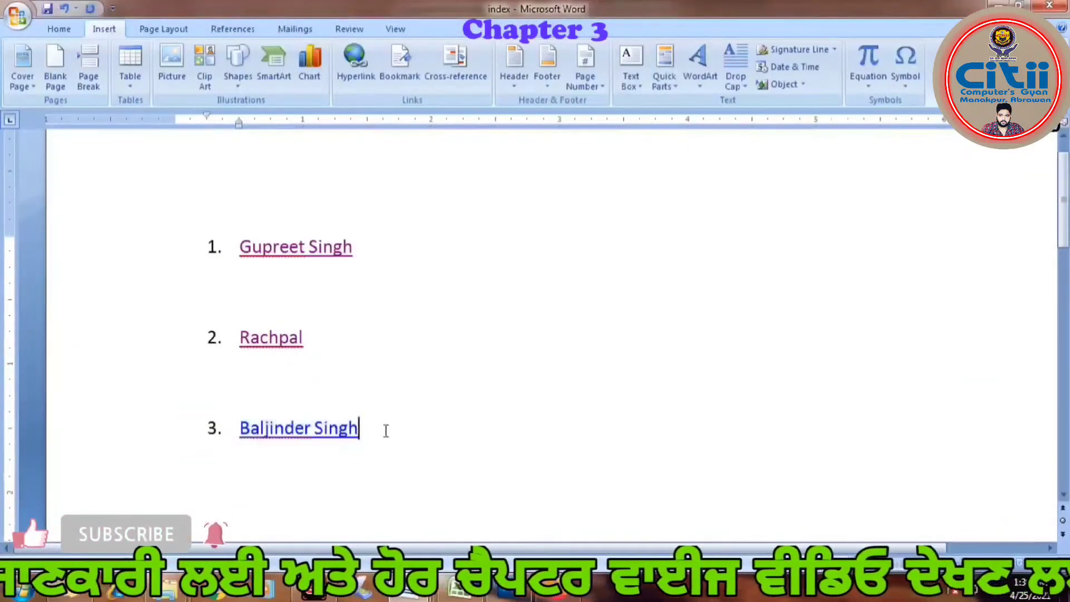
pyautogui.keyDown('ctrl'); pyautogui.click(349, 429); pyautogui.keyUp('ctrl')
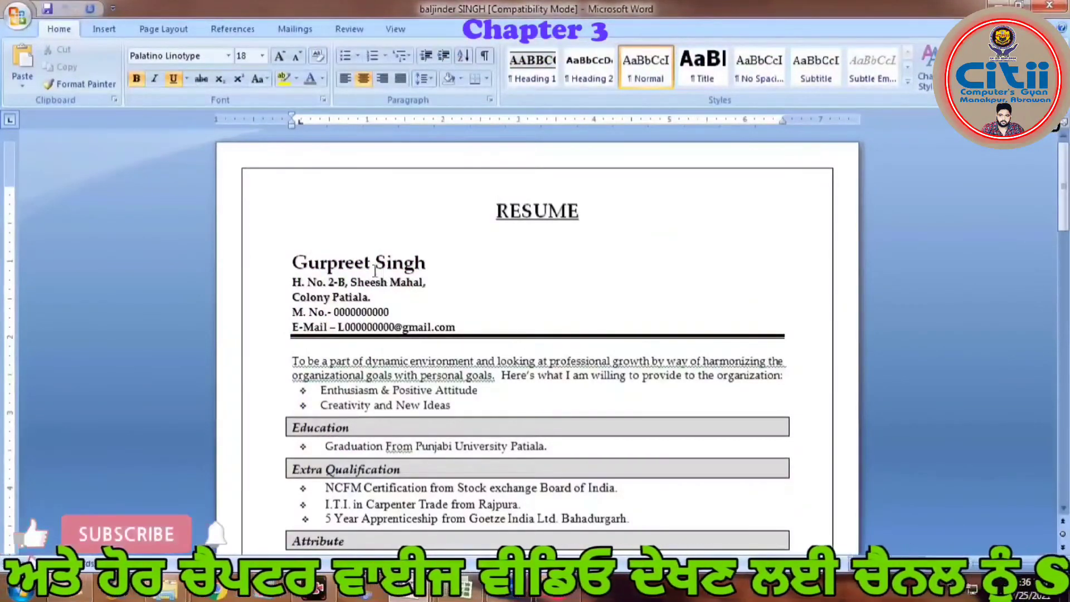
# Change the heading's first name to BALJINDER and add a tabbed BACK link to index
pyautogui.moveTo(370, 266); pyautogui.dragTo(294, 274)
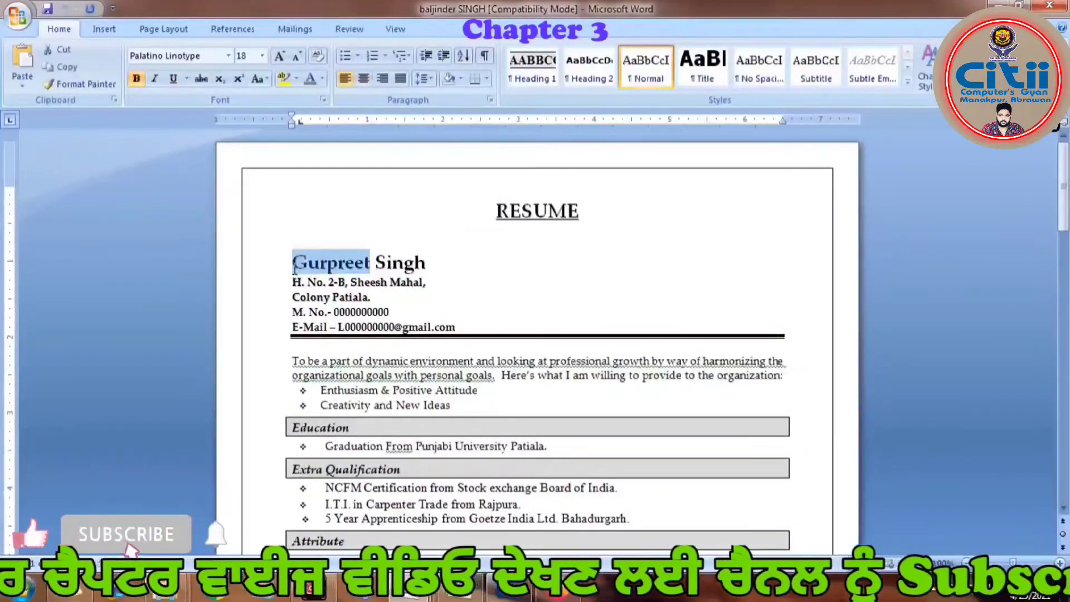
pyautogui.write('BALJINDER')
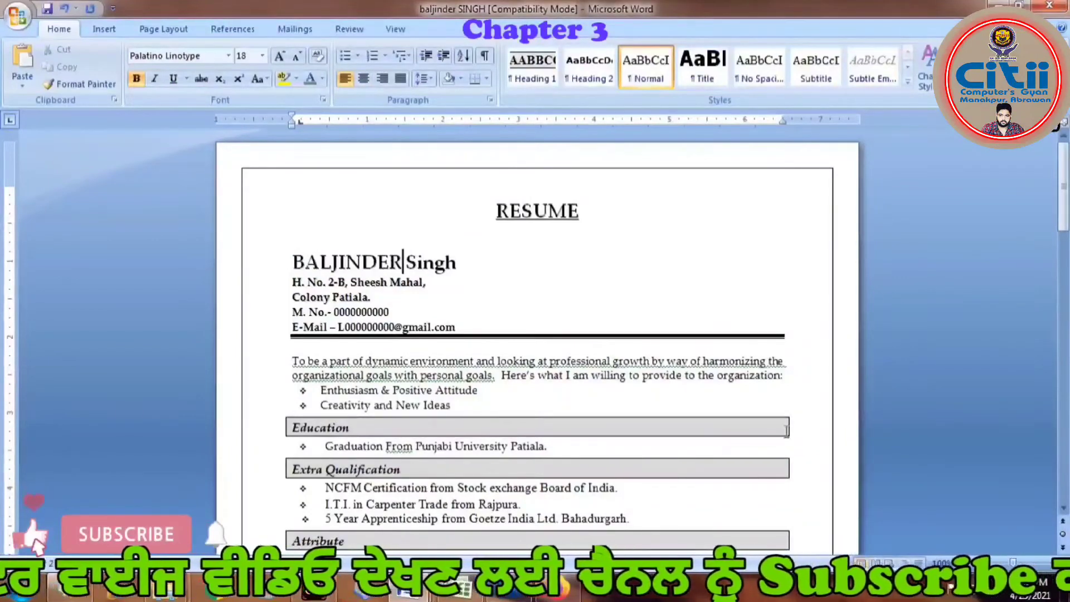
pyautogui.click(625, 256)
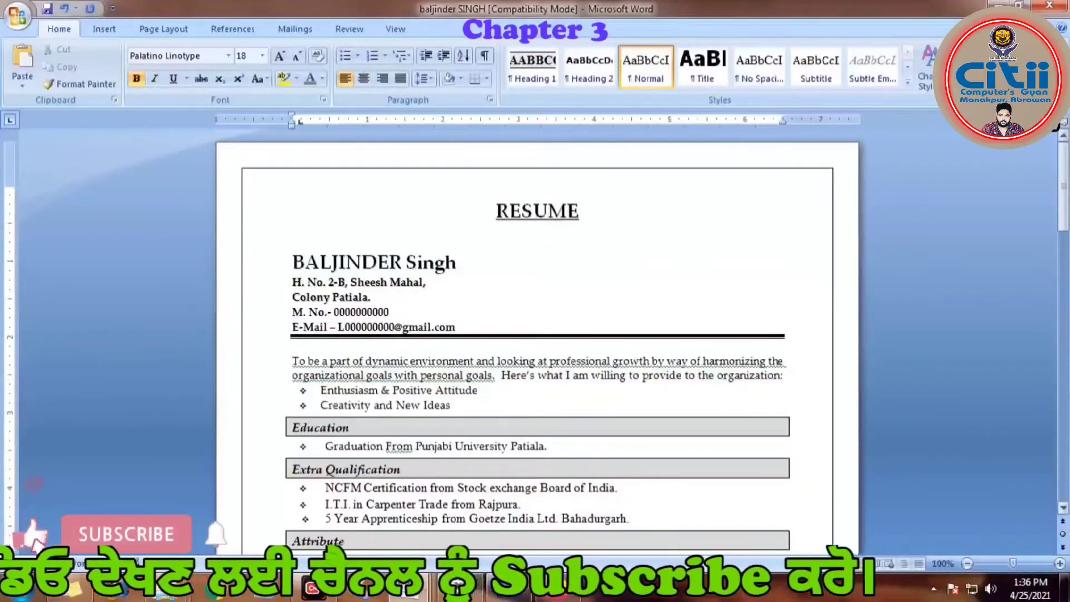
pyautogui.press('Tab')
pyautogui.press('Tab')
pyautogui.press('Tab')
pyautogui.write('BACK')
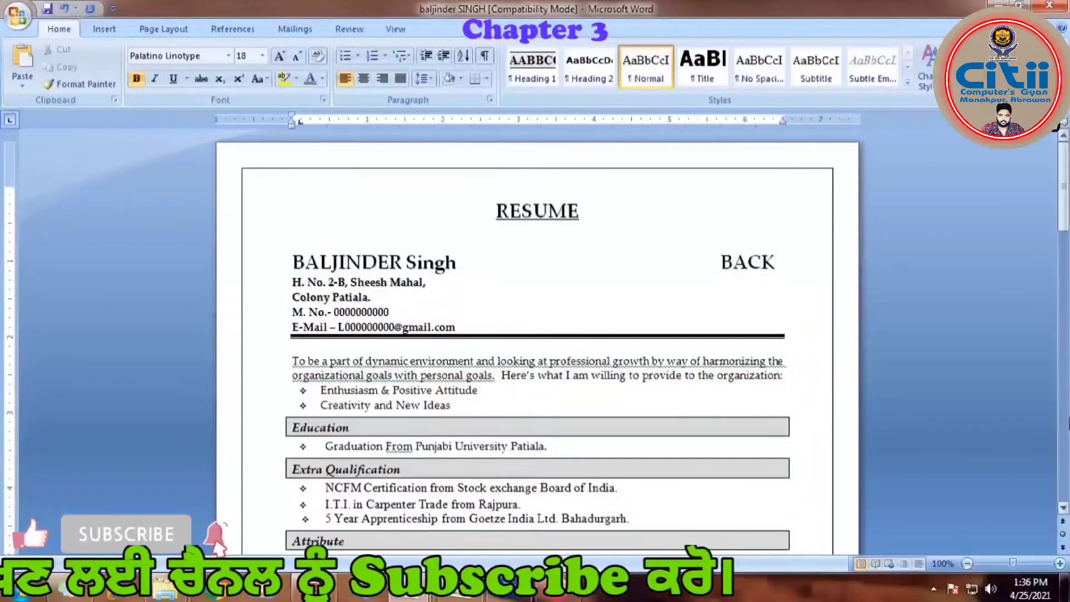
pyautogui.moveTo(776, 262); pyautogui.dragTo(721, 265)
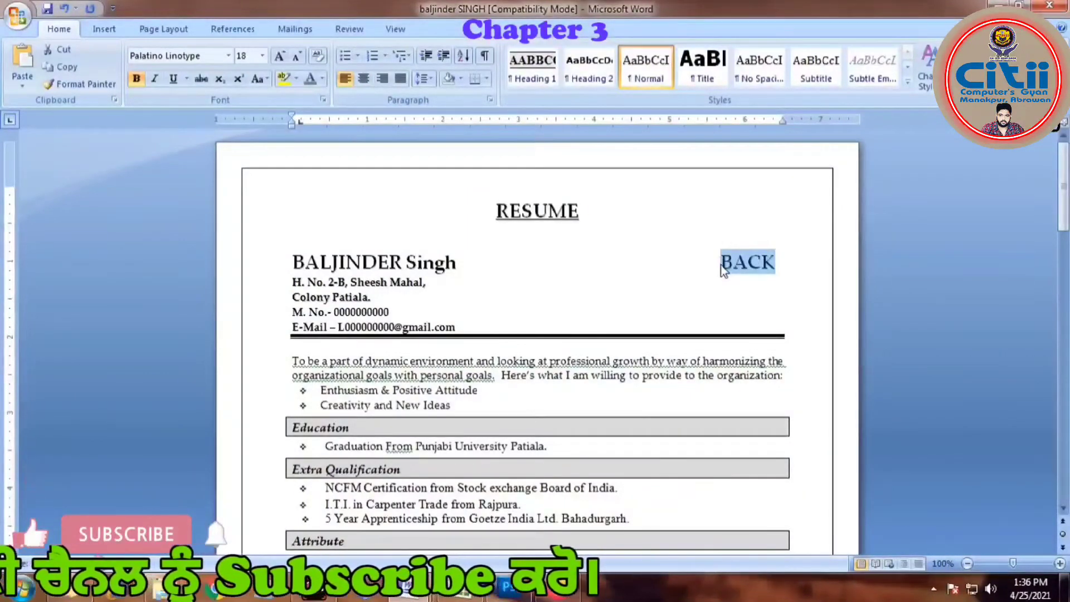
pyautogui.hotkey('ctrl', 'k')
pyautogui.doubleClick(551, 252)
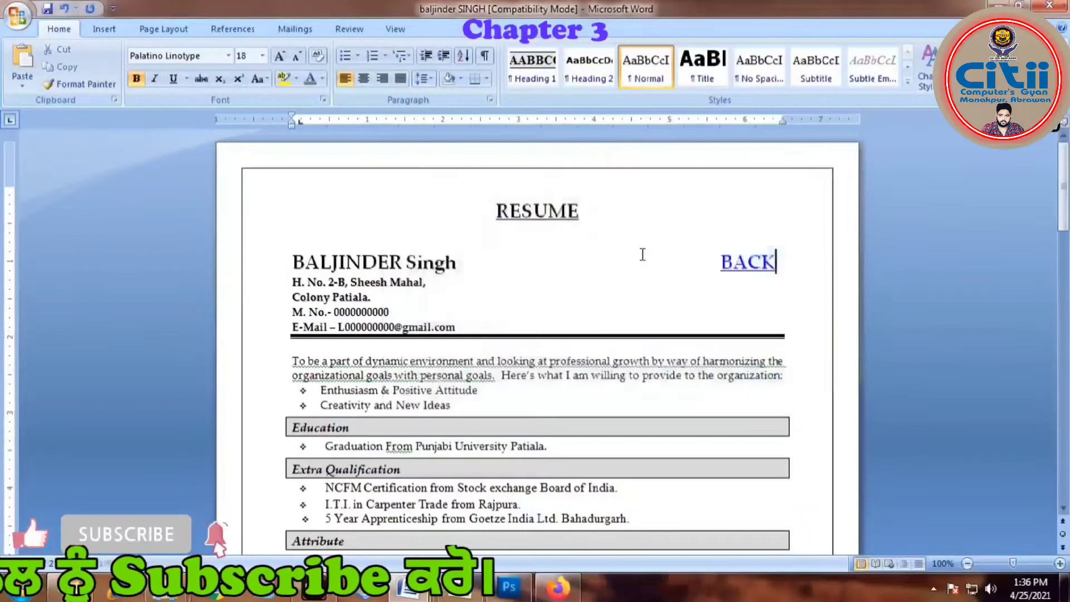
pyautogui.keyDown('ctrl'); pyautogui.click(741, 261); pyautogui.keyUp('ctrl')
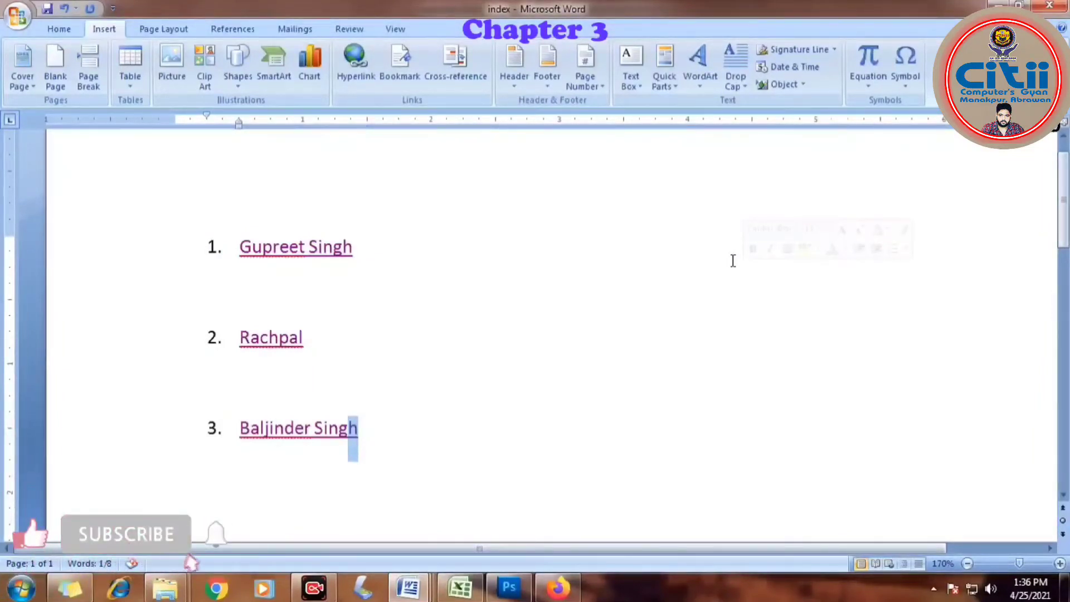
# Test all three name links in the index and each resume's BACK link back to the index
pyautogui.click(674, 295)
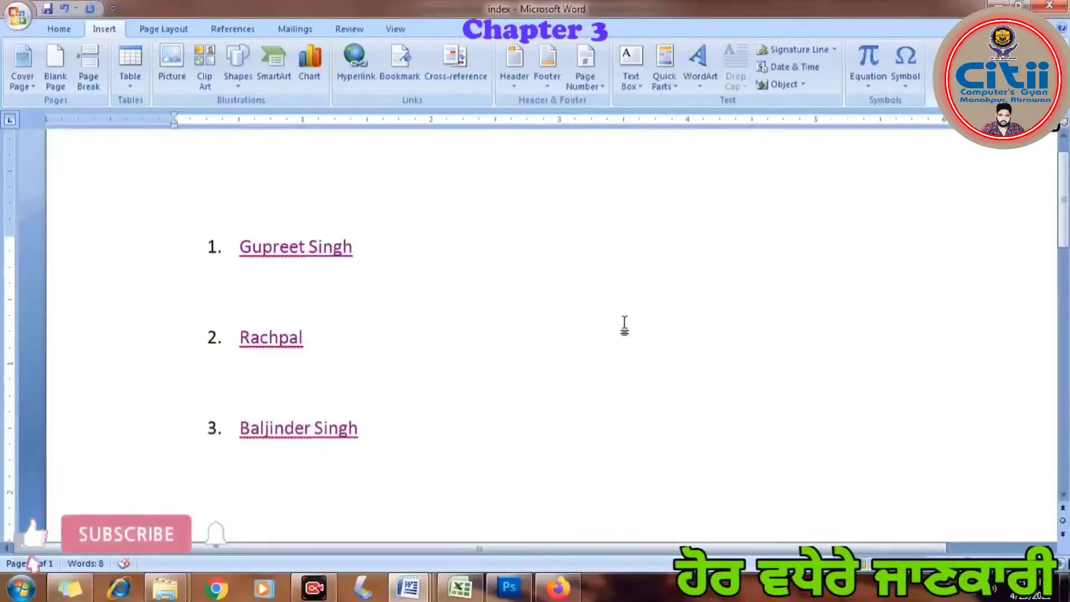
pyautogui.keyDown('ctrl'); pyautogui.click(291, 245); pyautogui.keyUp('ctrl')
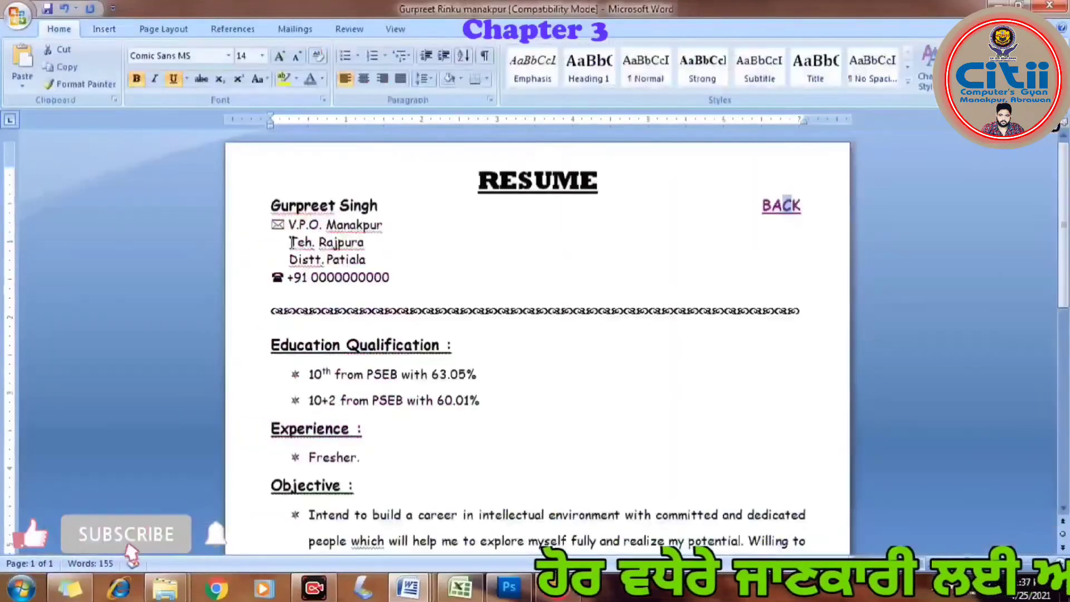
pyautogui.keyDown('ctrl'); pyautogui.click(777, 211); pyautogui.keyUp('ctrl')
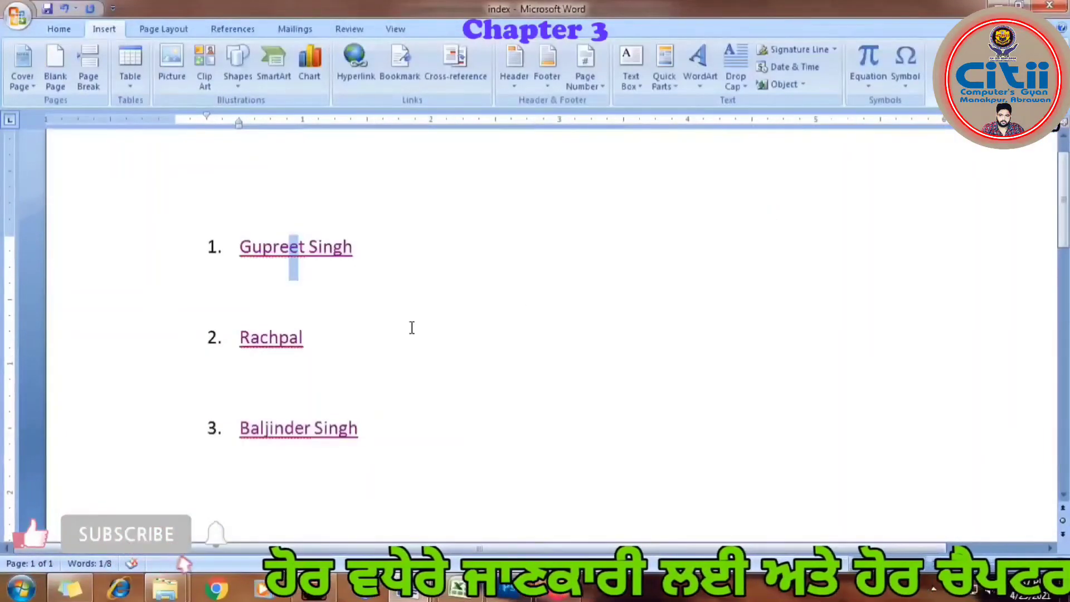
pyautogui.keyDown('ctrl'); pyautogui.click(300, 345); pyautogui.keyUp('ctrl')
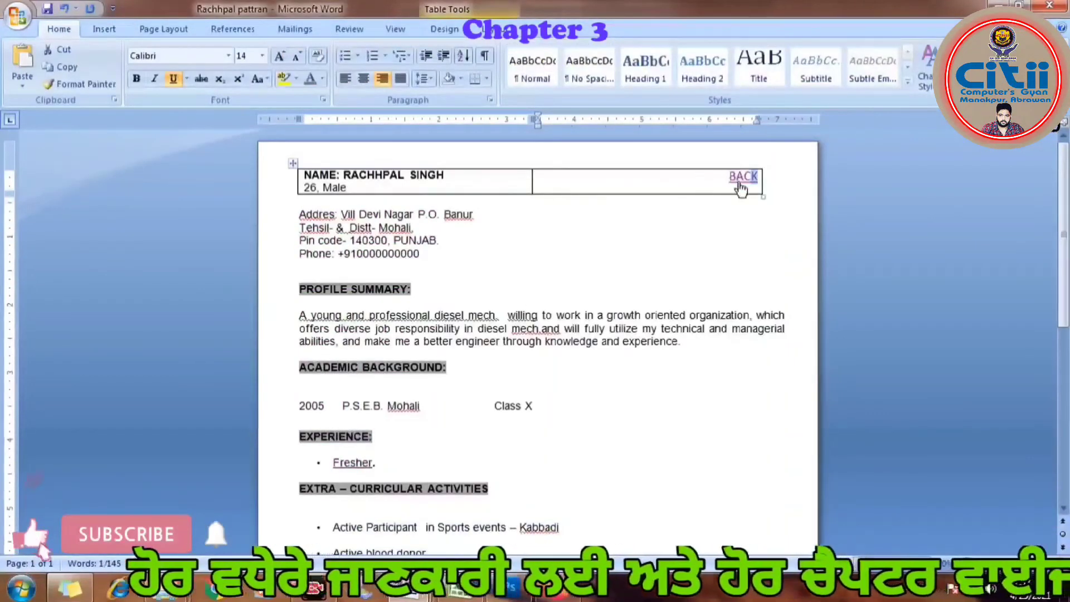
pyautogui.keyDown('ctrl'); pyautogui.click(740, 189); pyautogui.keyUp('ctrl')
pyautogui.keyDown('ctrl'); pyautogui.click(335, 430); pyautogui.keyUp('ctrl')
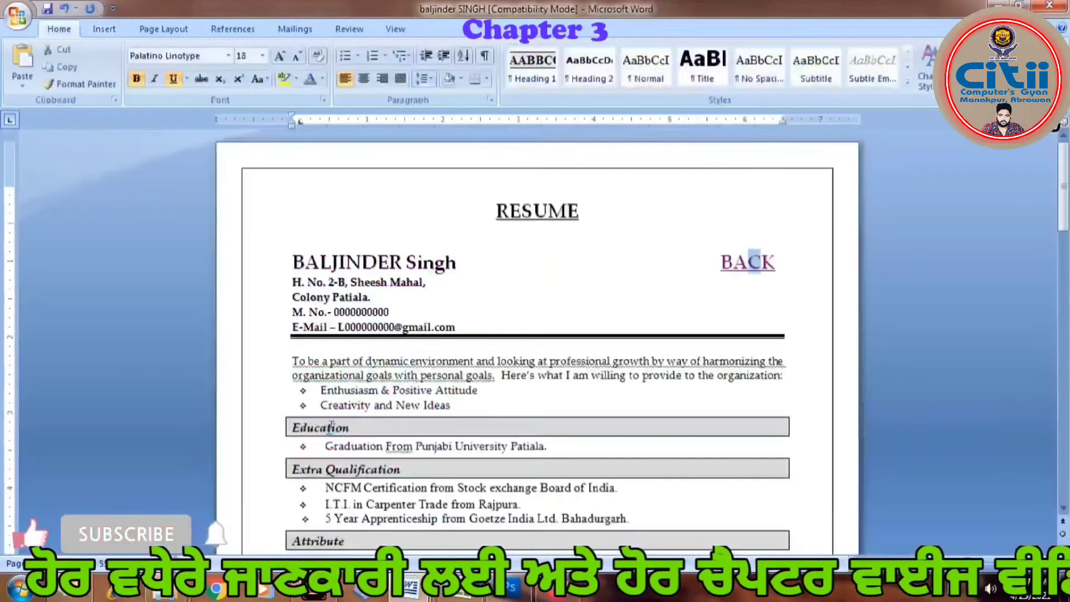
pyautogui.keyDown('ctrl'); pyautogui.click(754, 269); pyautogui.keyUp('ctrl')
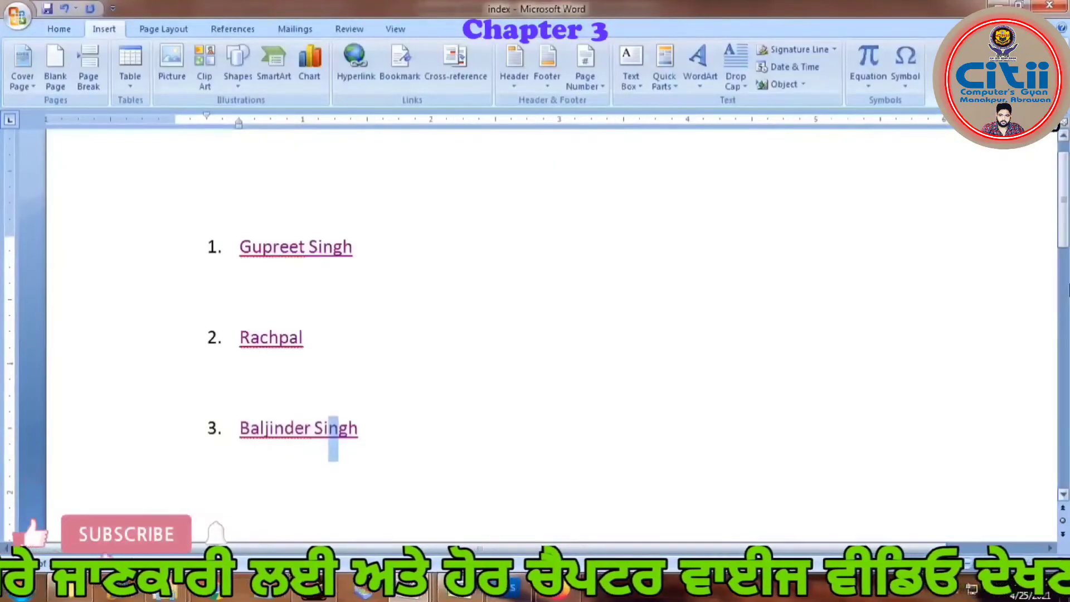
# Close the index document and the third and second resumes
pyautogui.click(54, 30)
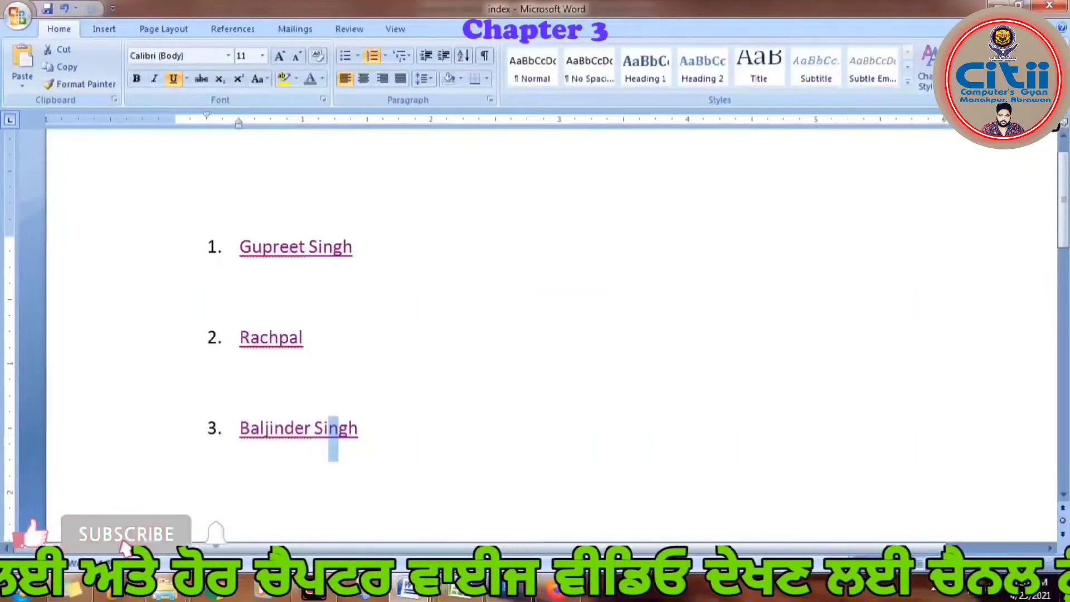
pyautogui.click(1050, 6)
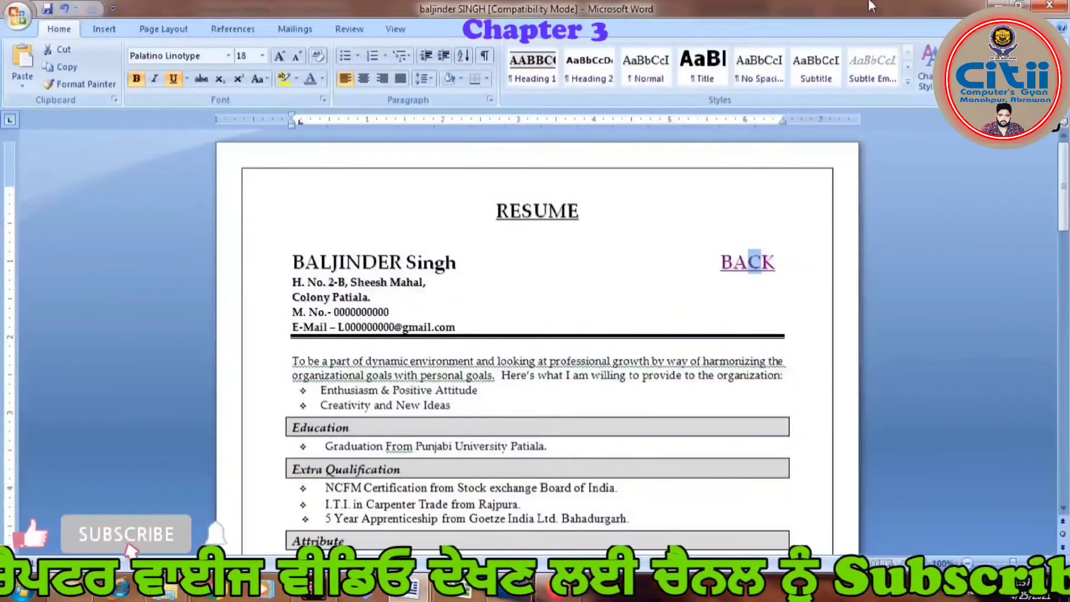
pyautogui.click(1063, 6)
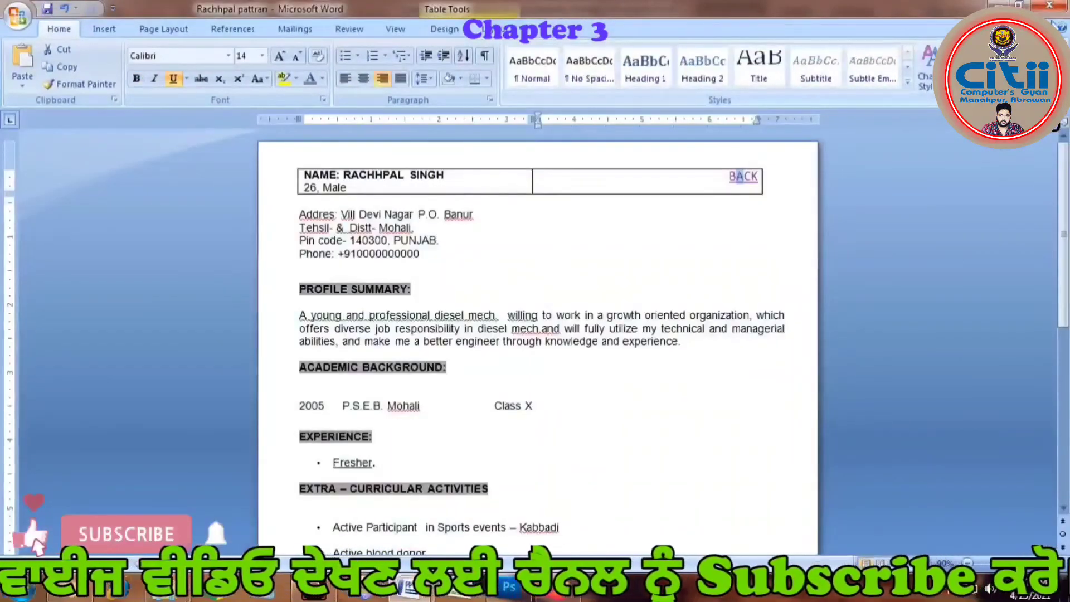
pyautogui.click(1063, 7)
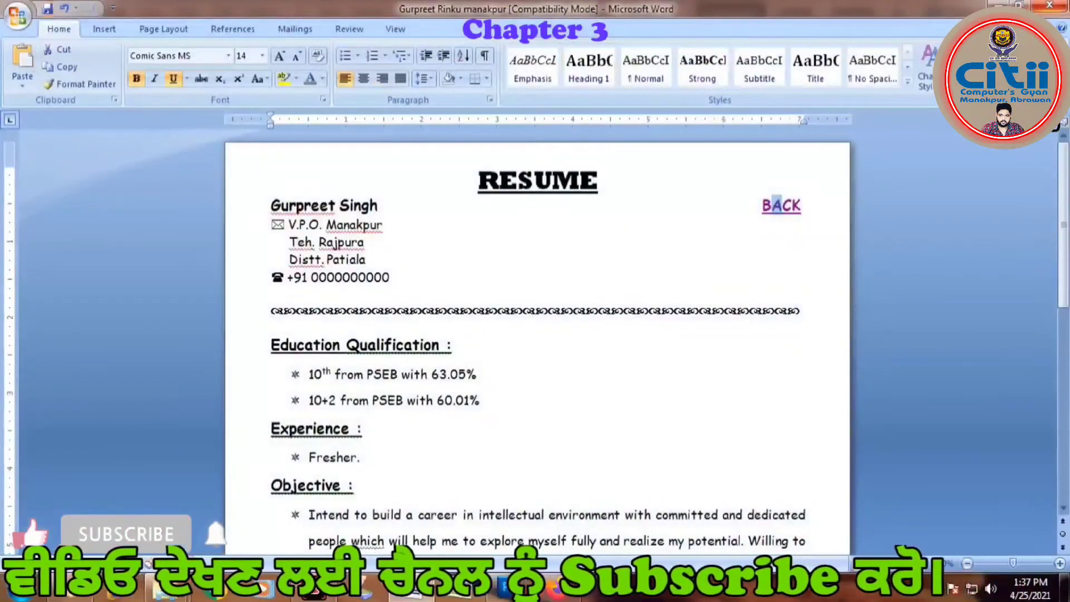
# Close the last resume, then reopen the index document from the samples folder
pyautogui.click(1059, 6)
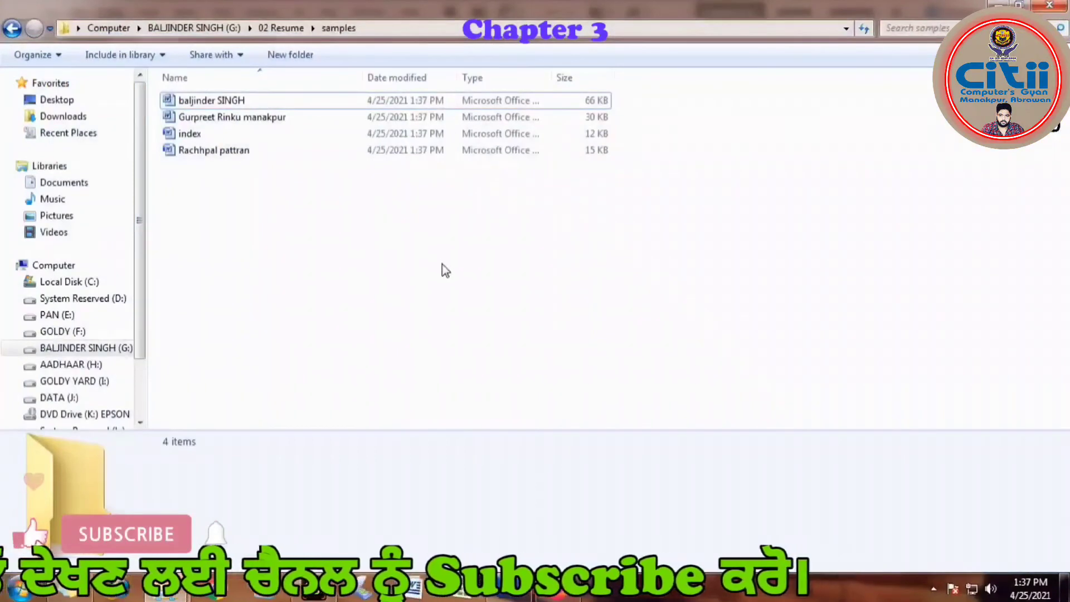
pyautogui.moveTo(237, 197); pyautogui.dragTo(215, 103)
pyautogui.click(306, 256)
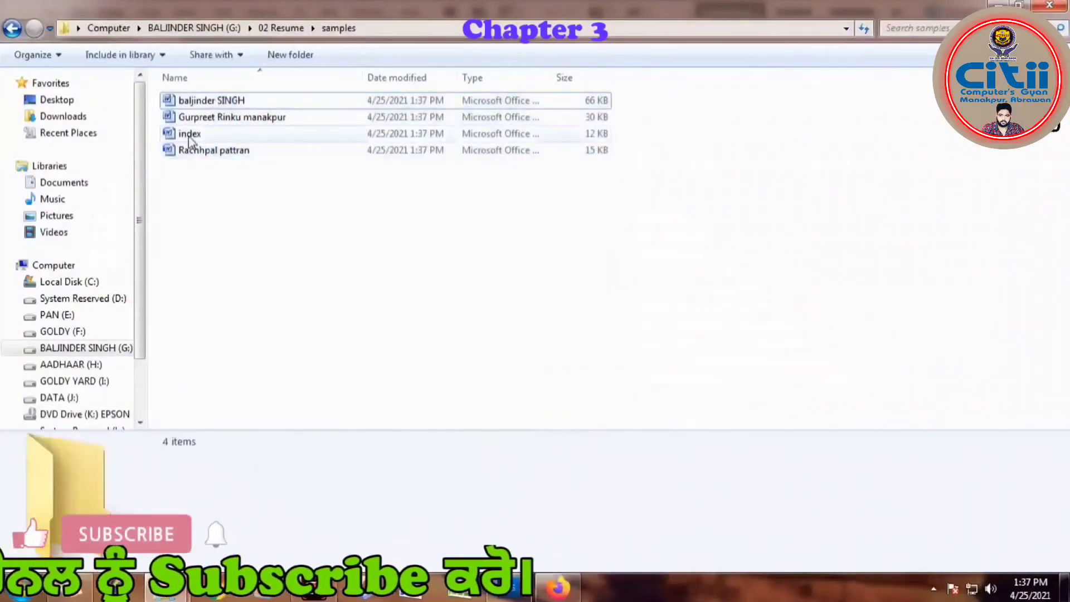
pyautogui.click(189, 140)
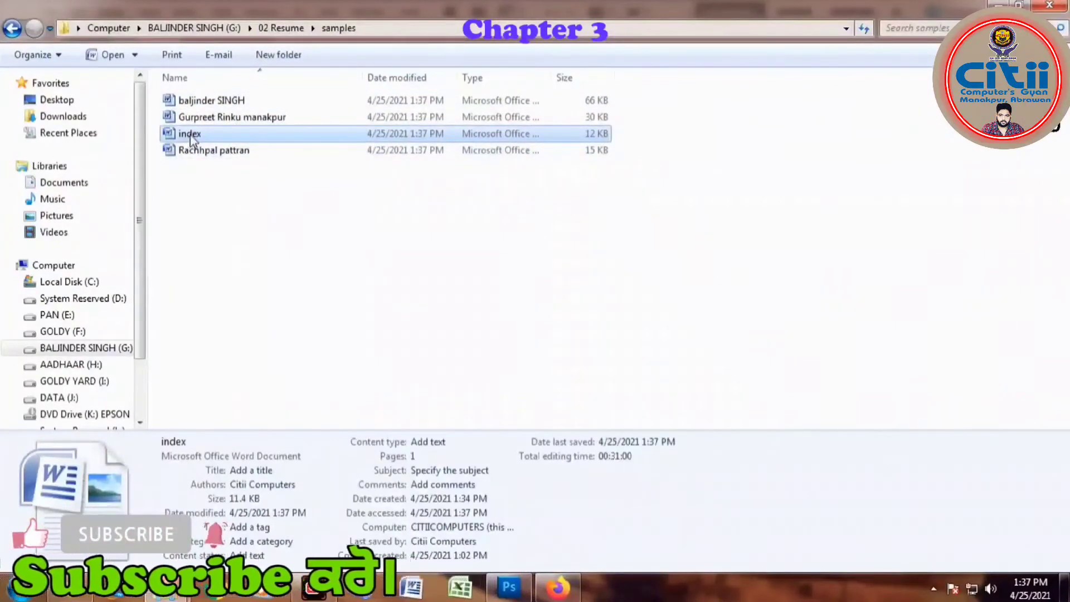
pyautogui.moveTo(189, 135)
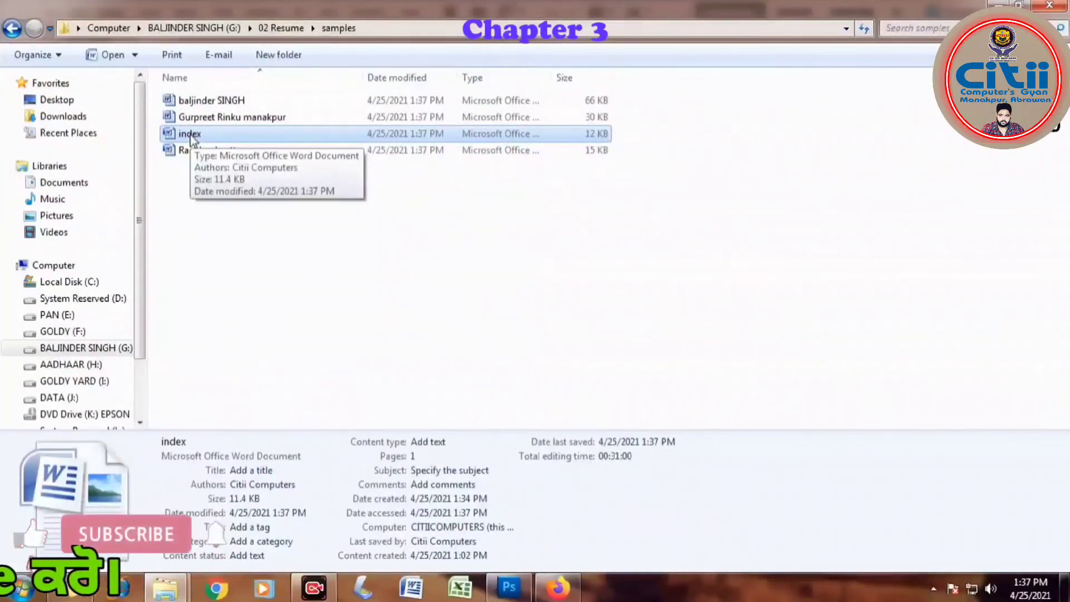
pyautogui.click(196, 222)
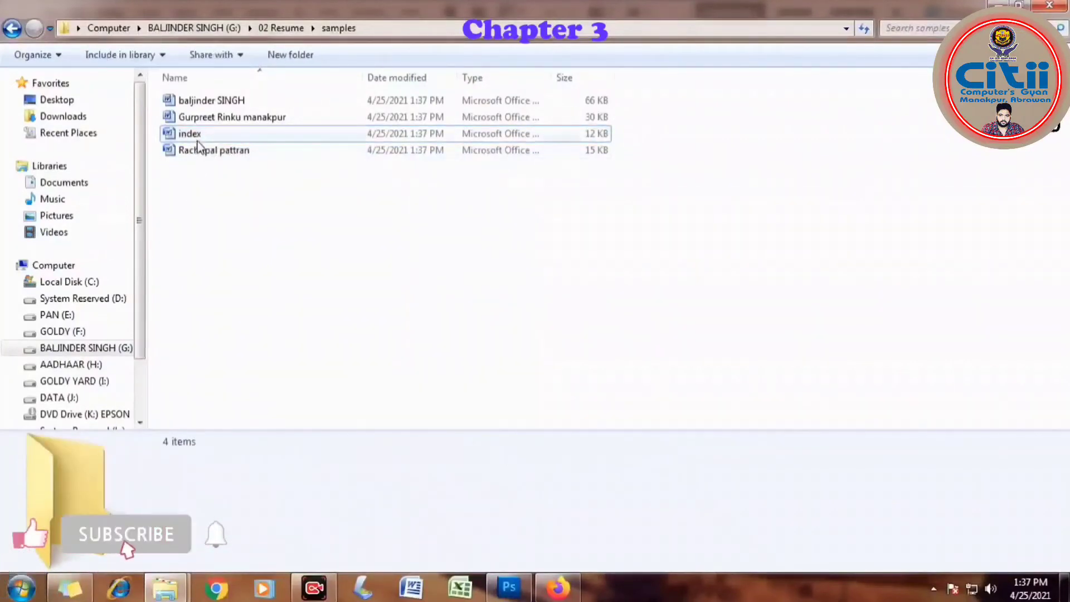
pyautogui.doubleClick(200, 139)
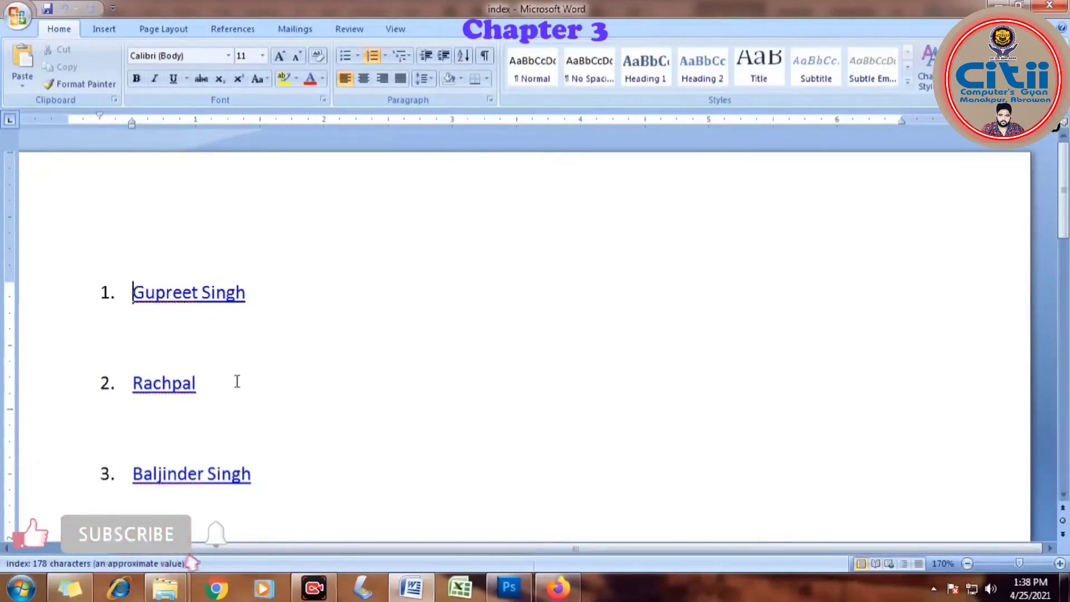
pyautogui.keyDown('ctrl'); pyautogui.click(170, 386); pyautogui.keyUp('ctrl')
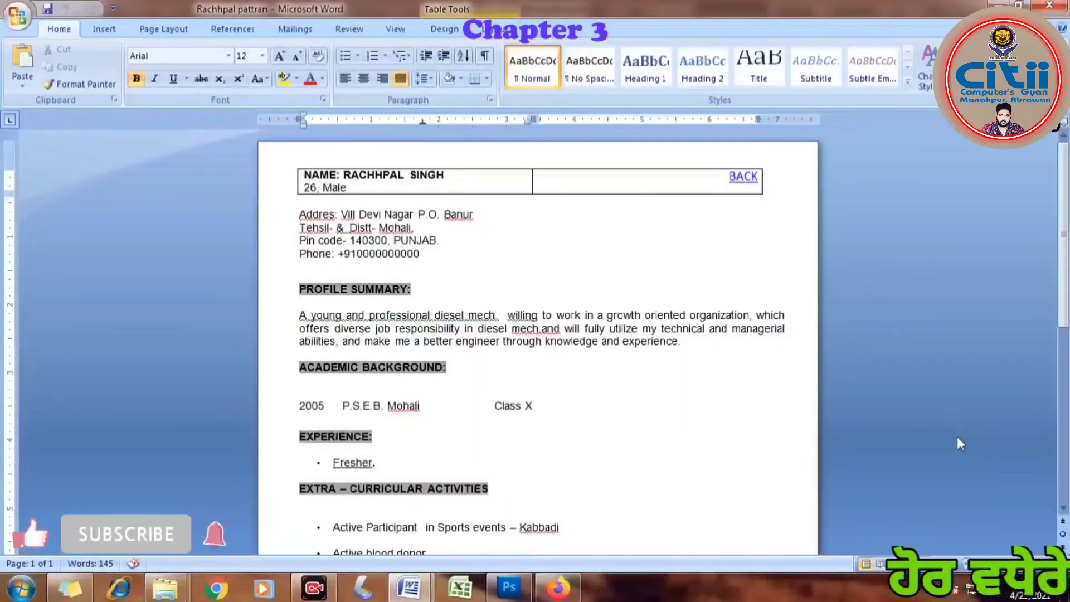
pyautogui.keyDown('ctrl'); pyautogui.click(748, 182); pyautogui.keyUp('ctrl')
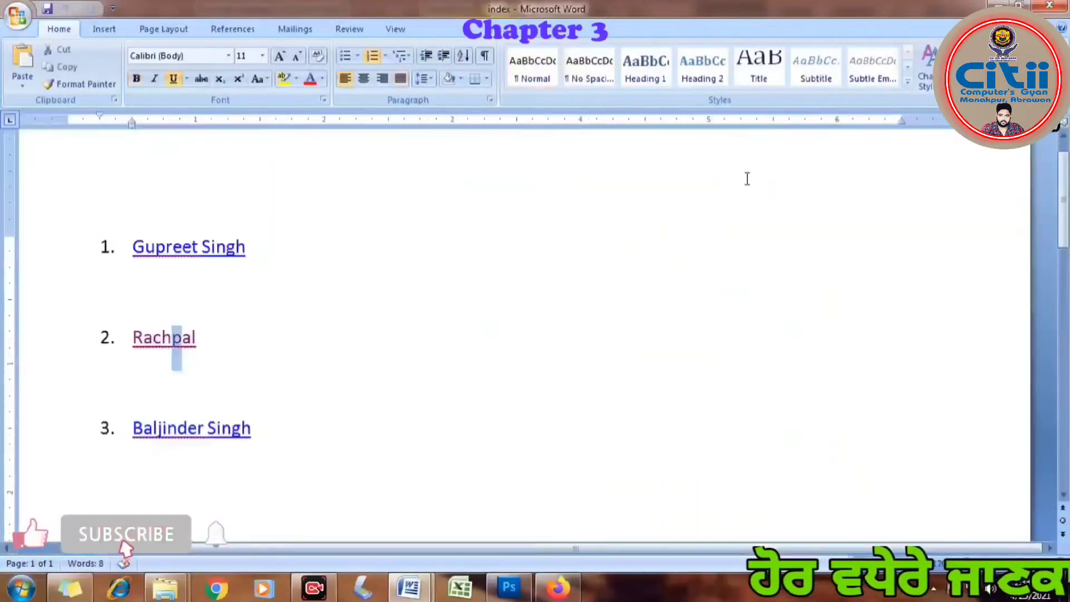